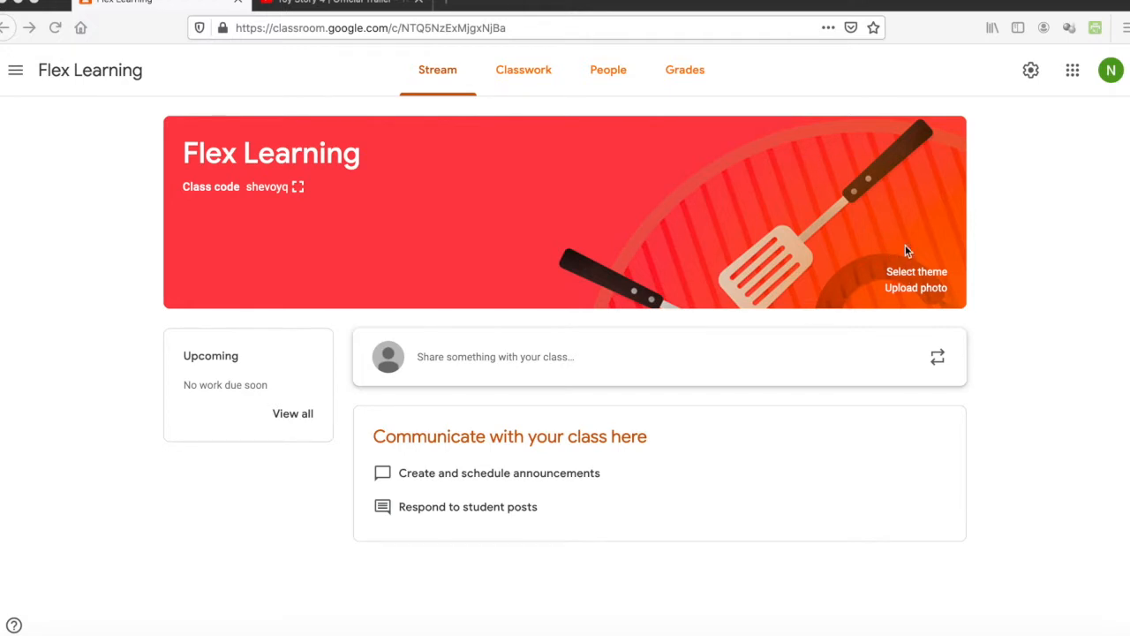
# Step: Change the class theme to the blue game controllers image from the gallery's Other category
pyautogui.click(916, 273)
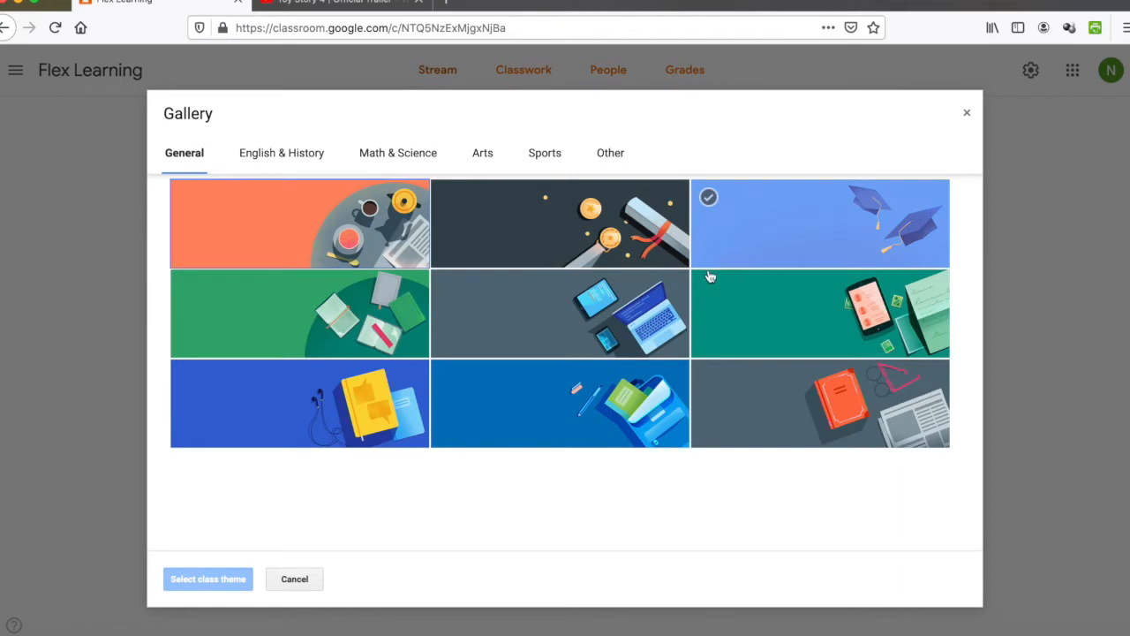
pyautogui.click(309, 158)
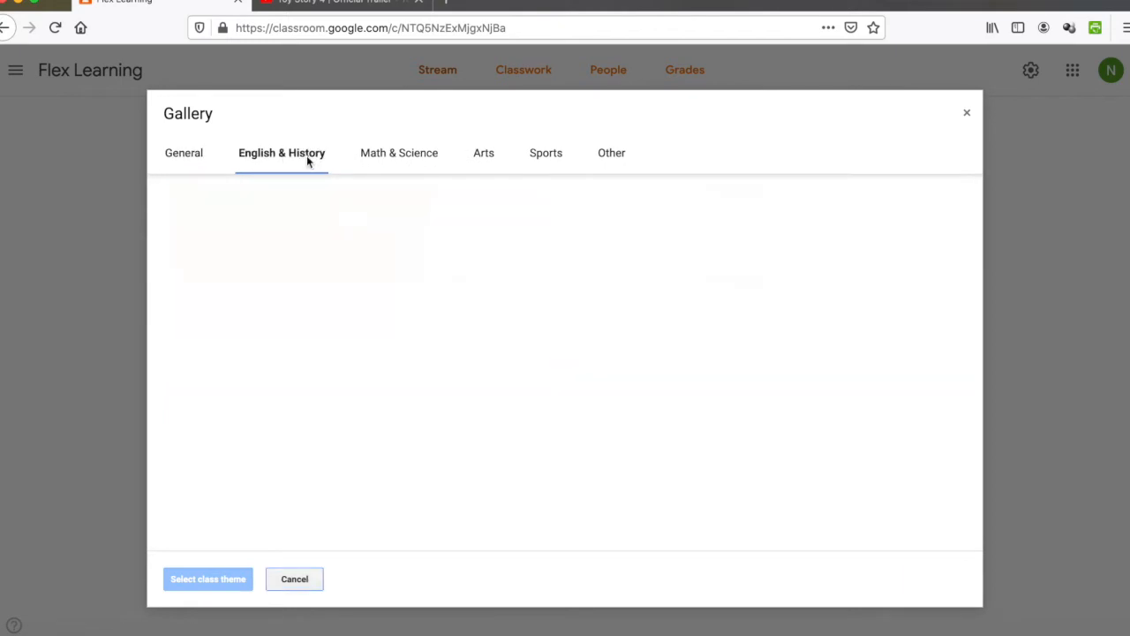
pyautogui.click(563, 164)
pyautogui.click(618, 165)
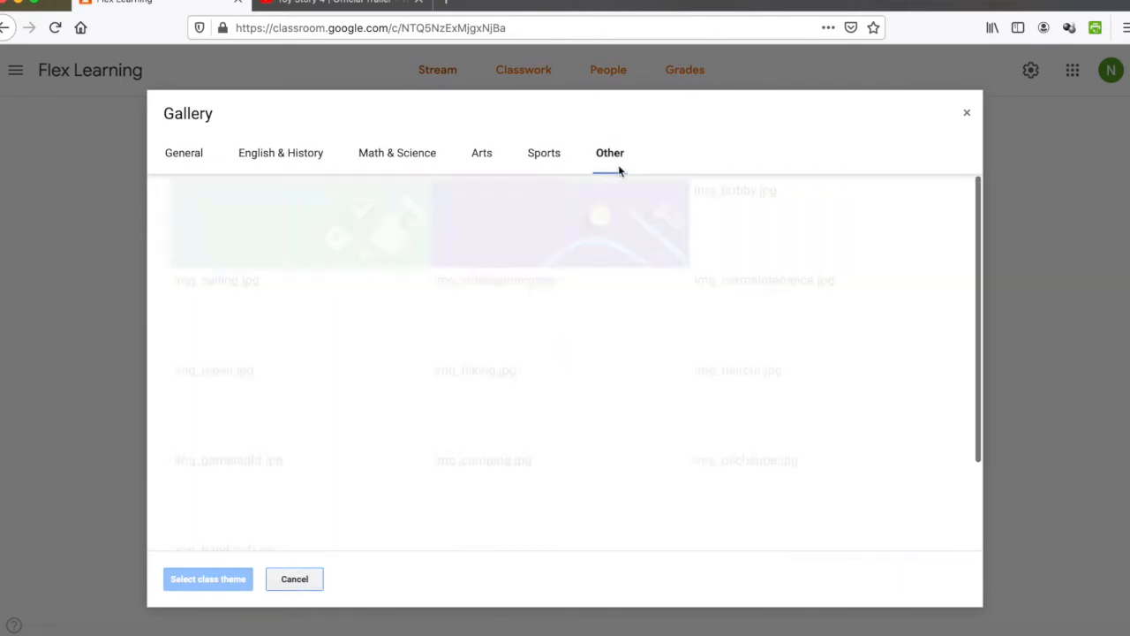
pyautogui.scroll(-1, 606, 367)
pyautogui.scroll(-2, 606, 368)
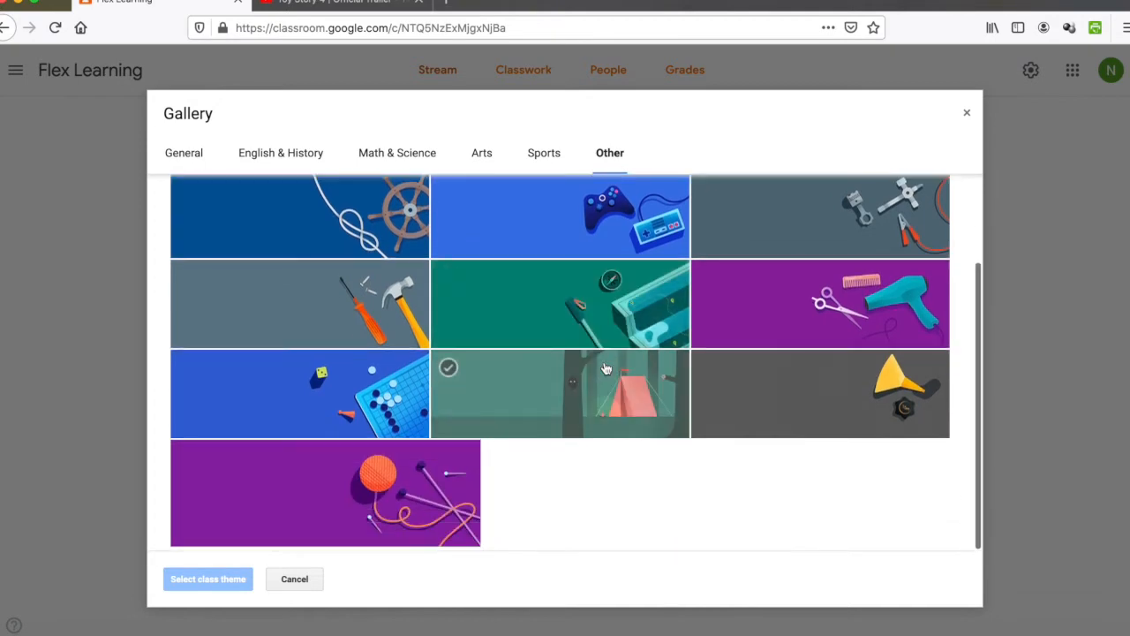
pyautogui.scroll(3, 606, 368)
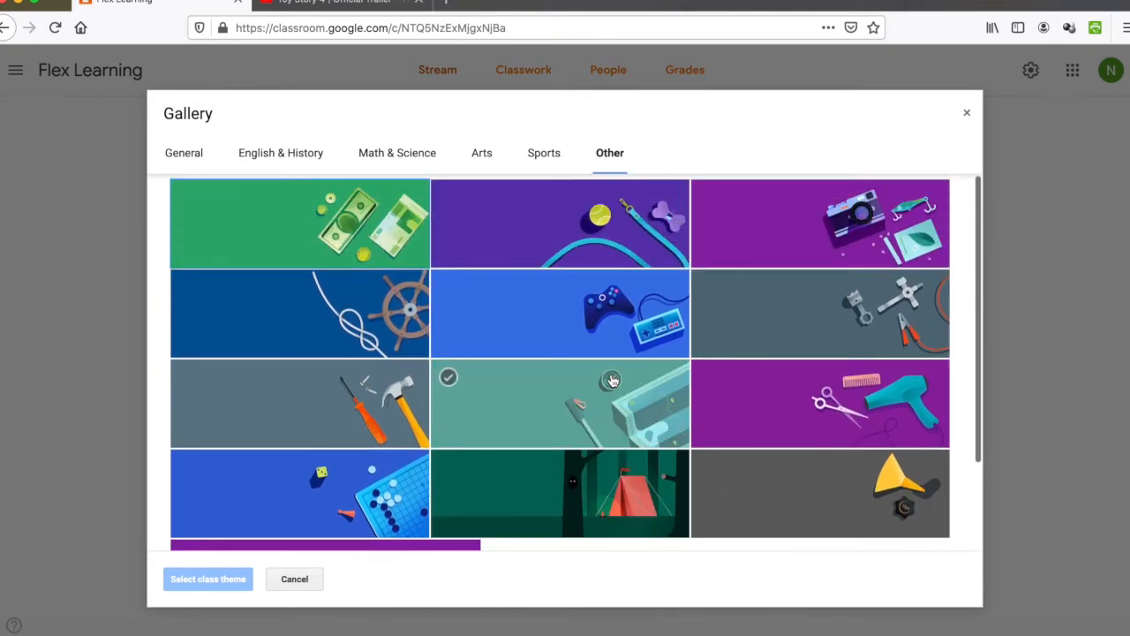
pyautogui.click(604, 300)
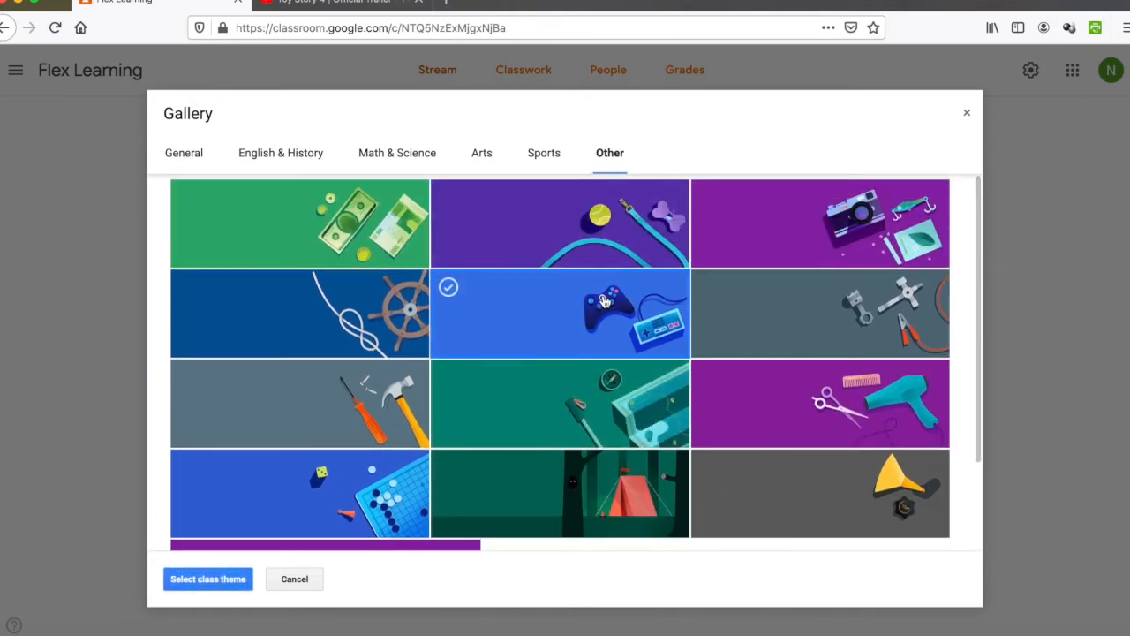
pyautogui.click(205, 583)
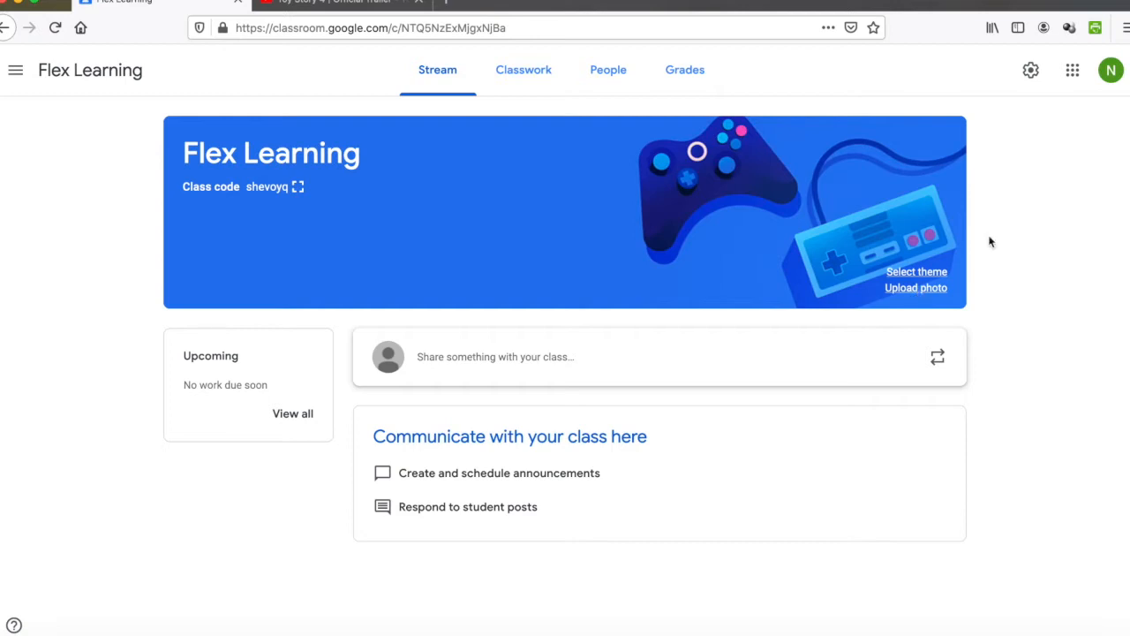
# Step: Set the class's Stream permission to "Students can only comment" and save the class settings
pyautogui.click(1029, 72)
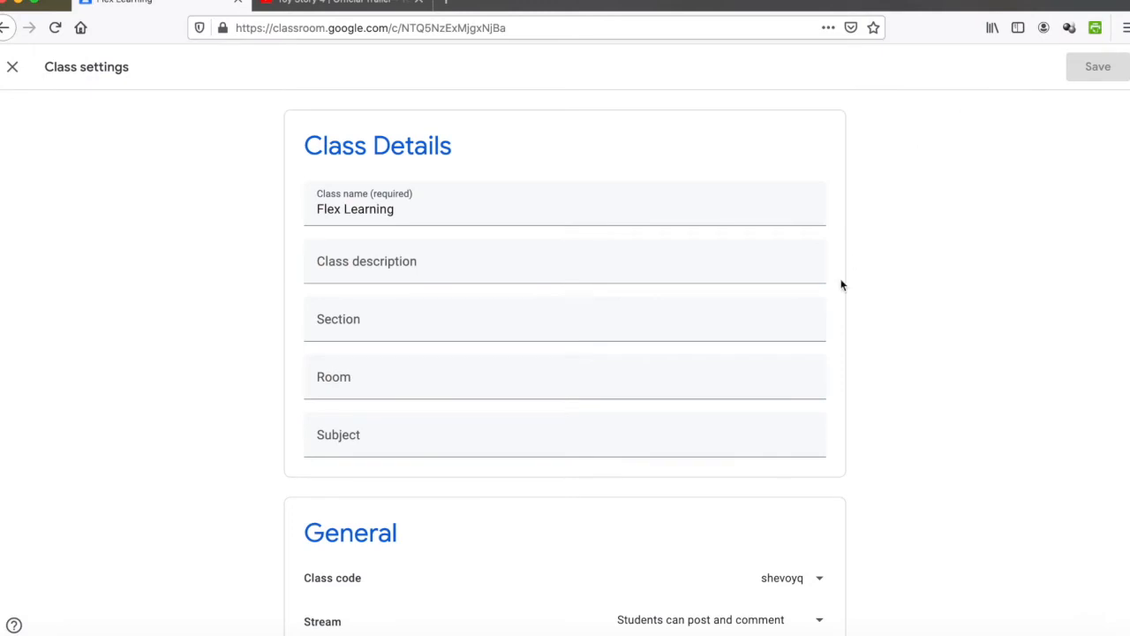
pyautogui.scroll(-5, 841, 281)
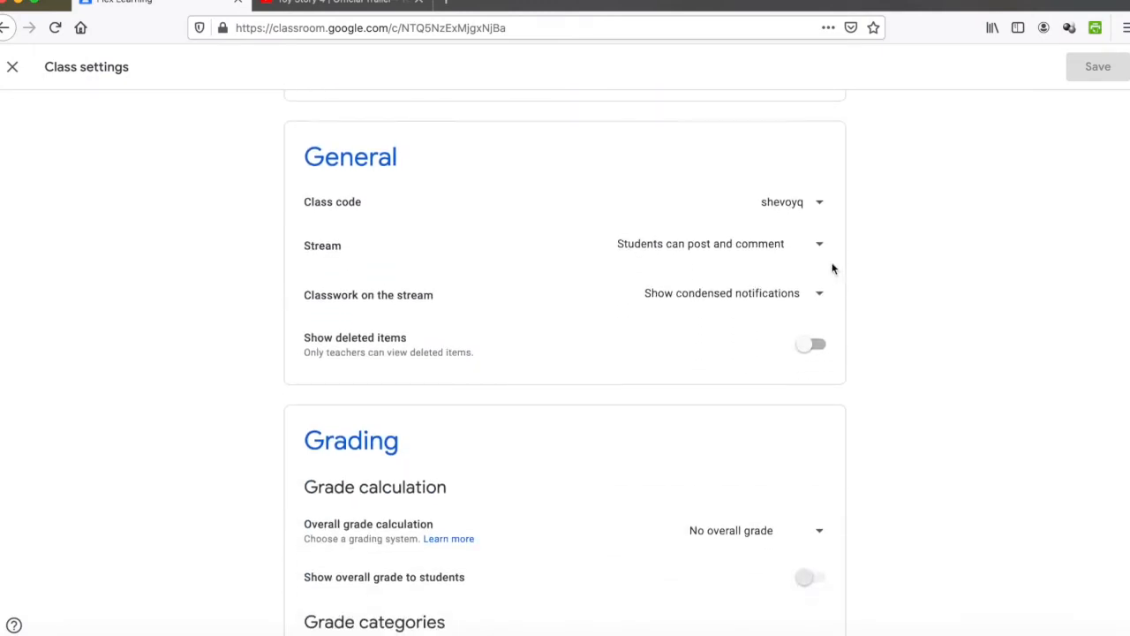
pyautogui.click(816, 244)
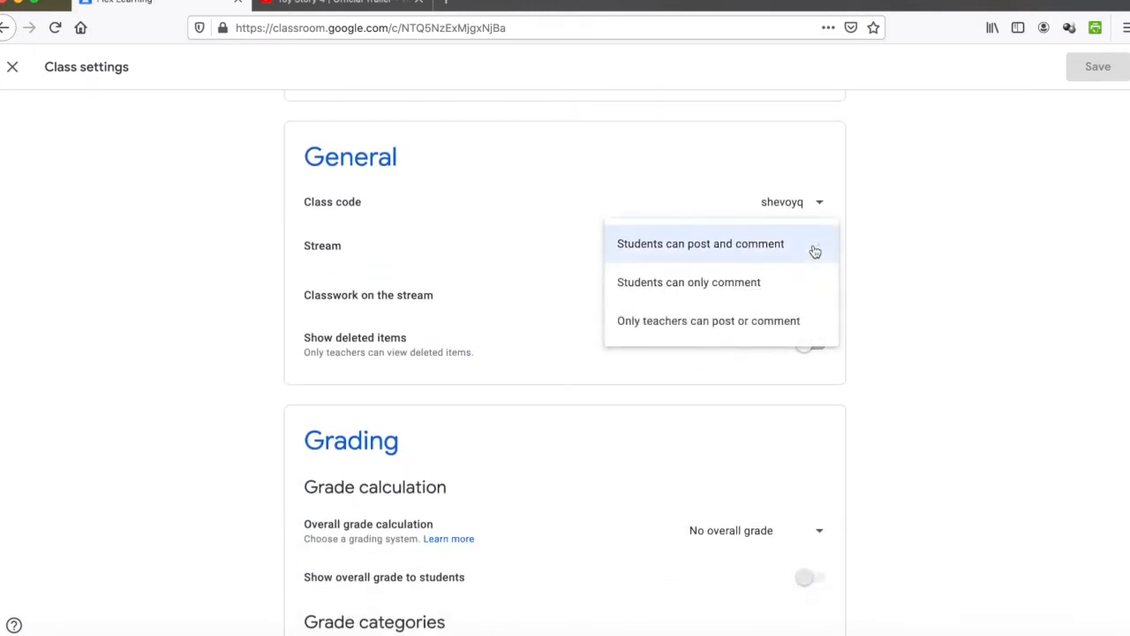
pyautogui.click(756, 327)
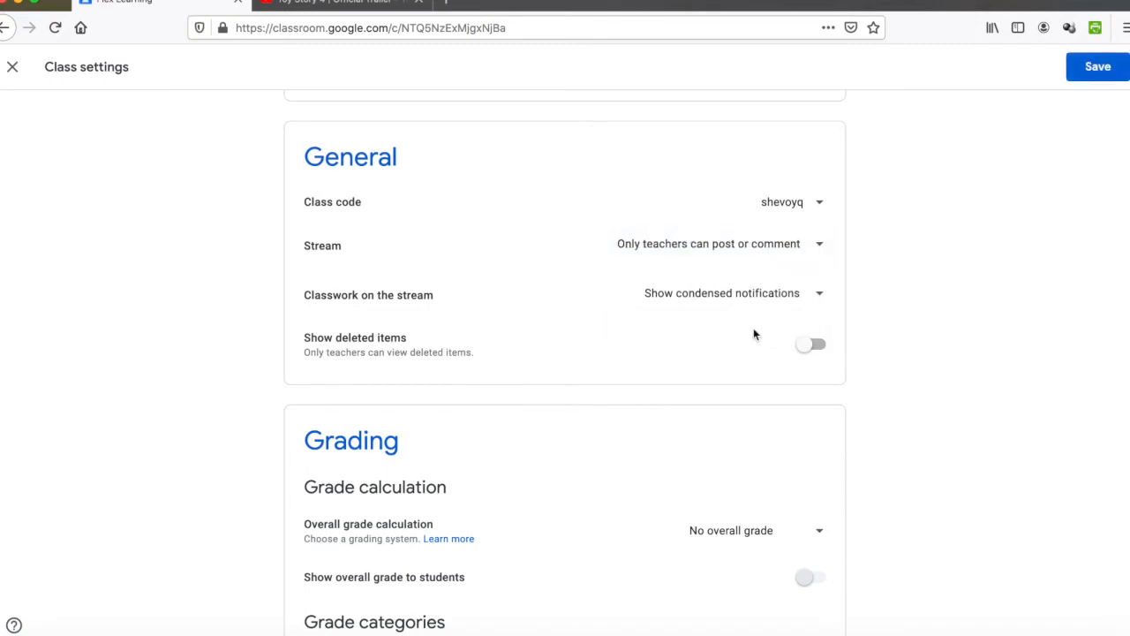
pyautogui.click(788, 245)
pyautogui.click(755, 208)
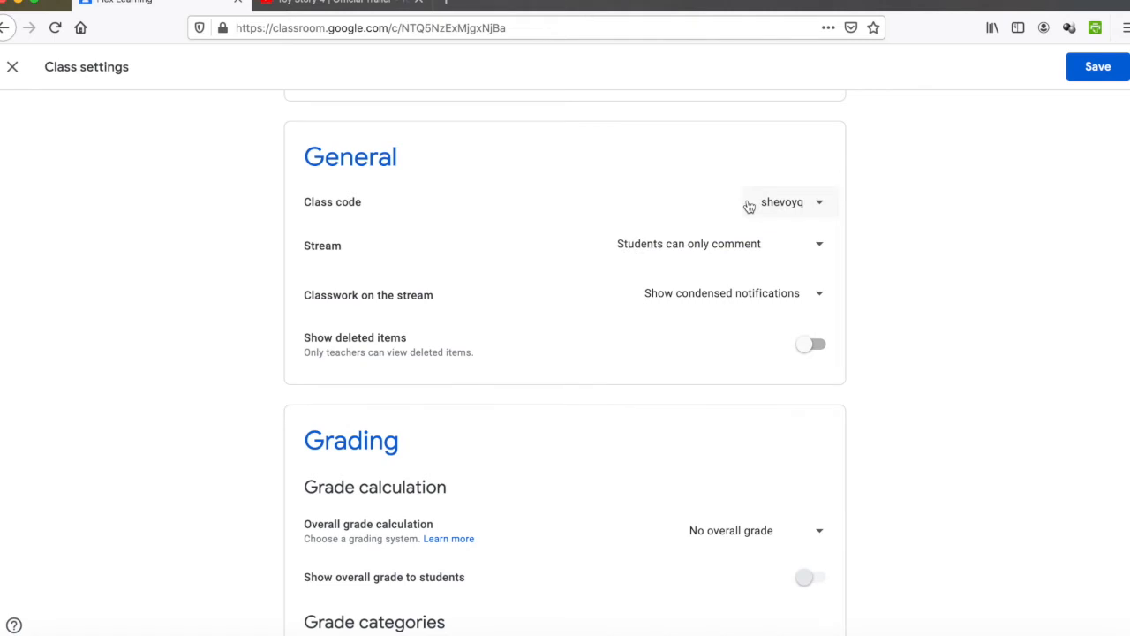
pyautogui.click(783, 245)
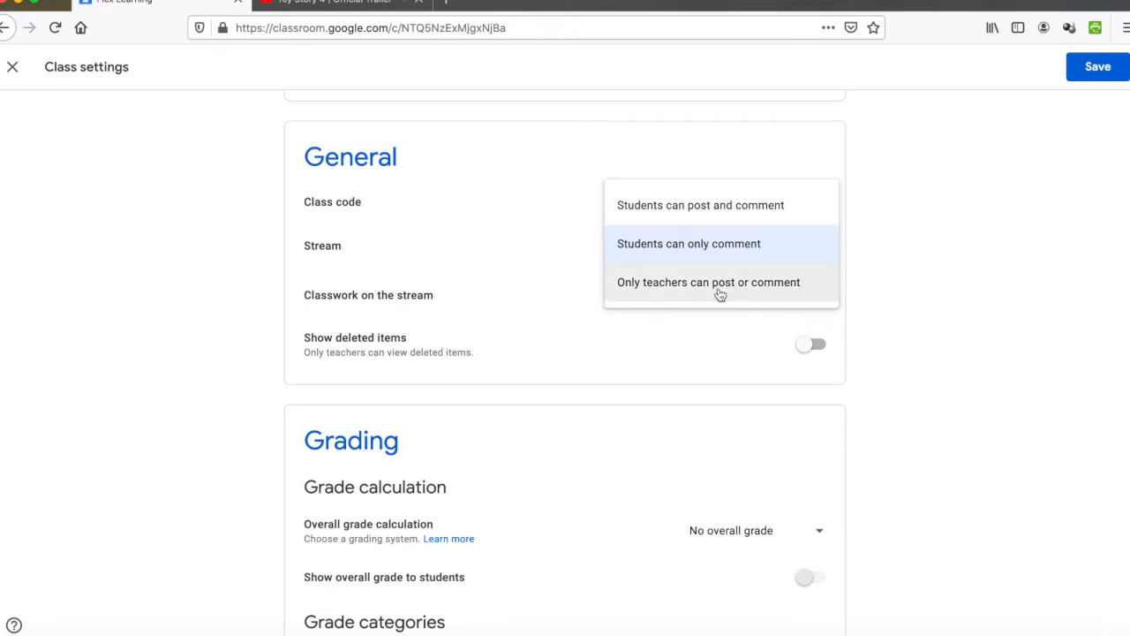
pyautogui.click(900, 294)
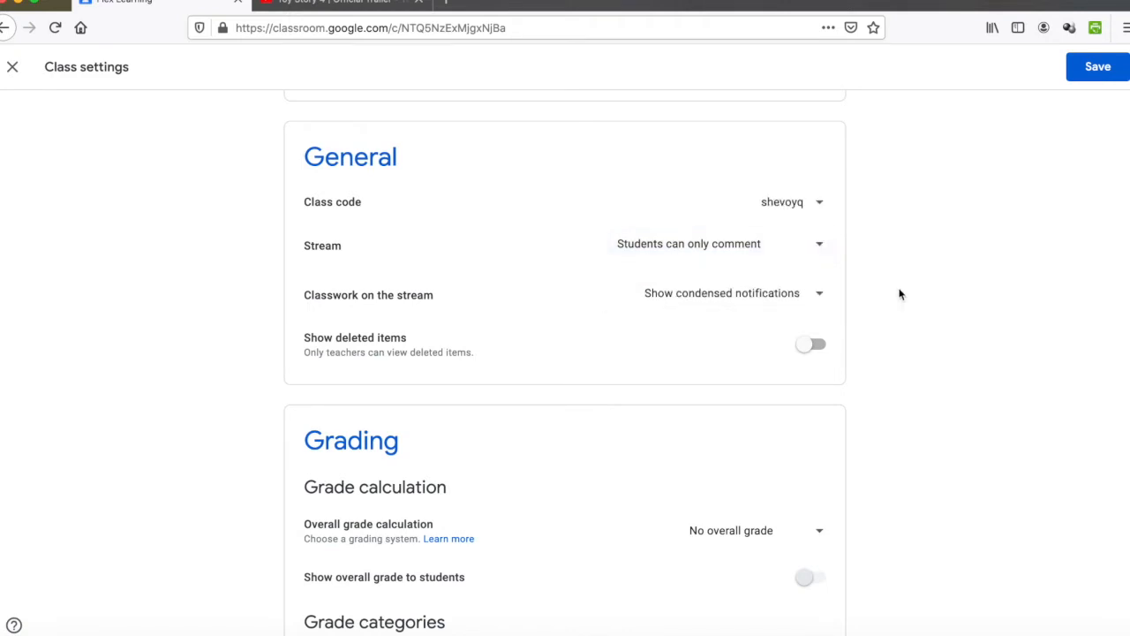
pyautogui.scroll(5, 900, 294)
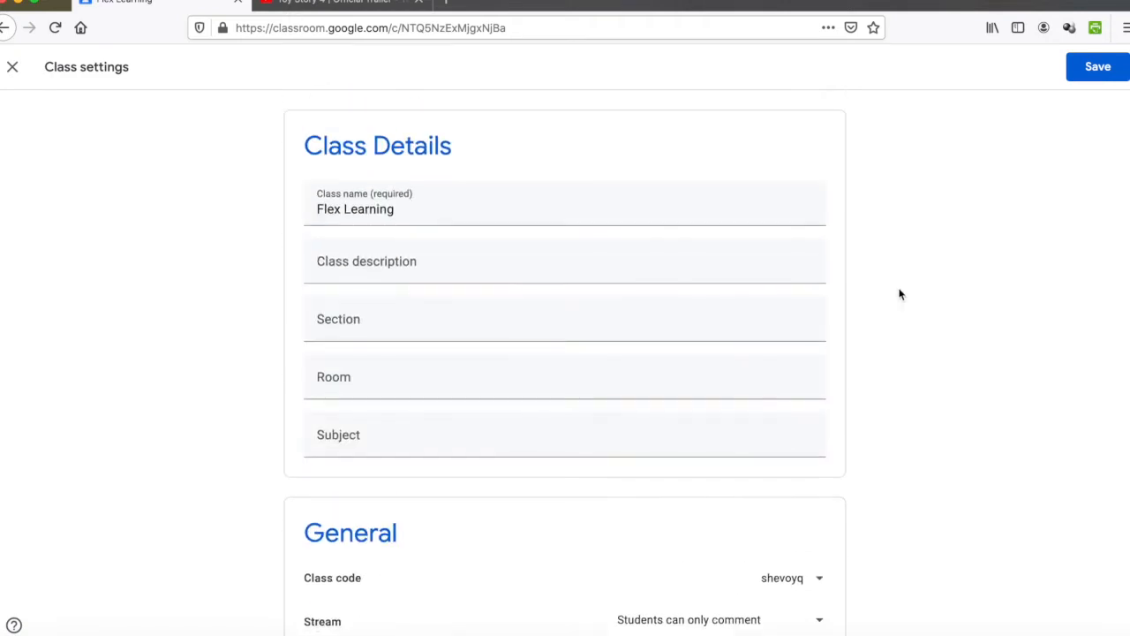
pyautogui.click(1099, 68)
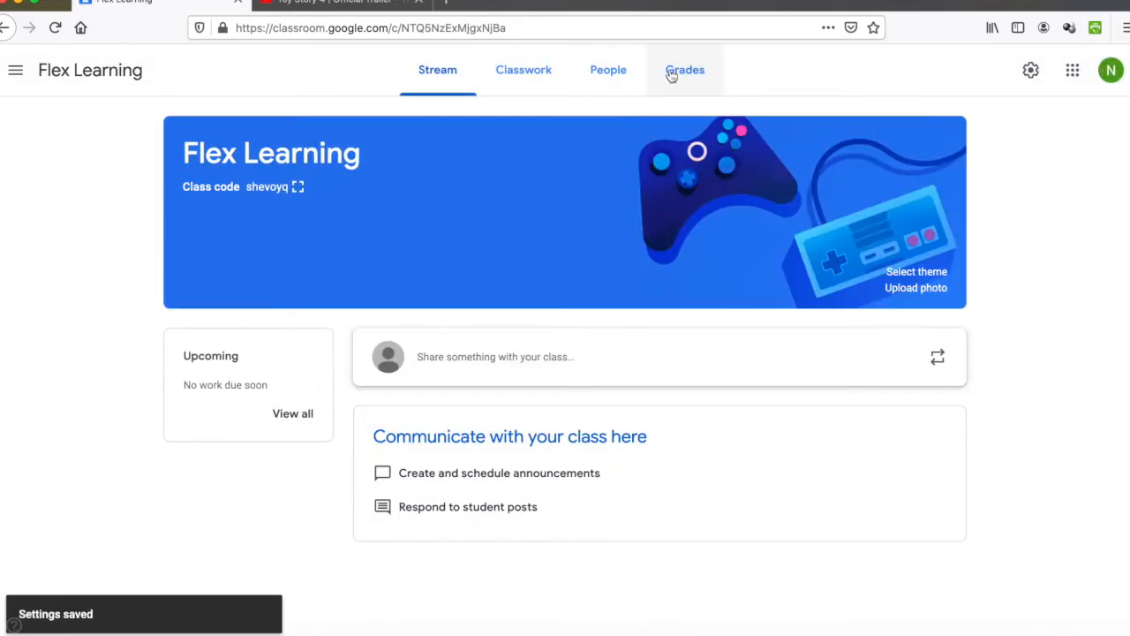
# Step: Search for a student by first name in the class's student invitation, then close it without inviting anyone
pyautogui.click(609, 73)
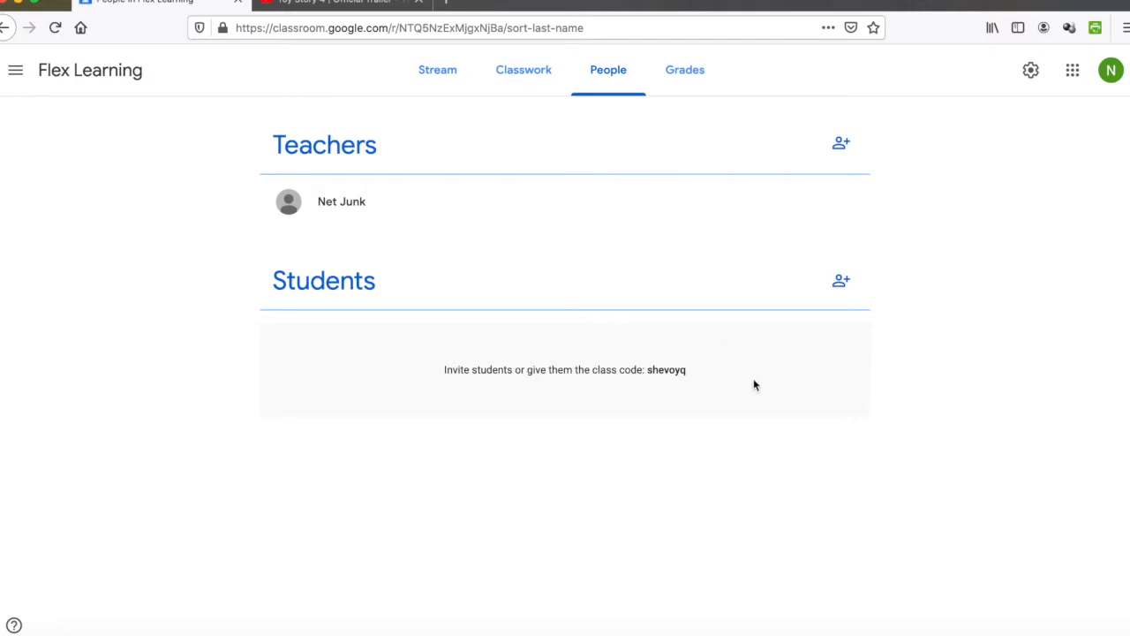
pyautogui.click(840, 281)
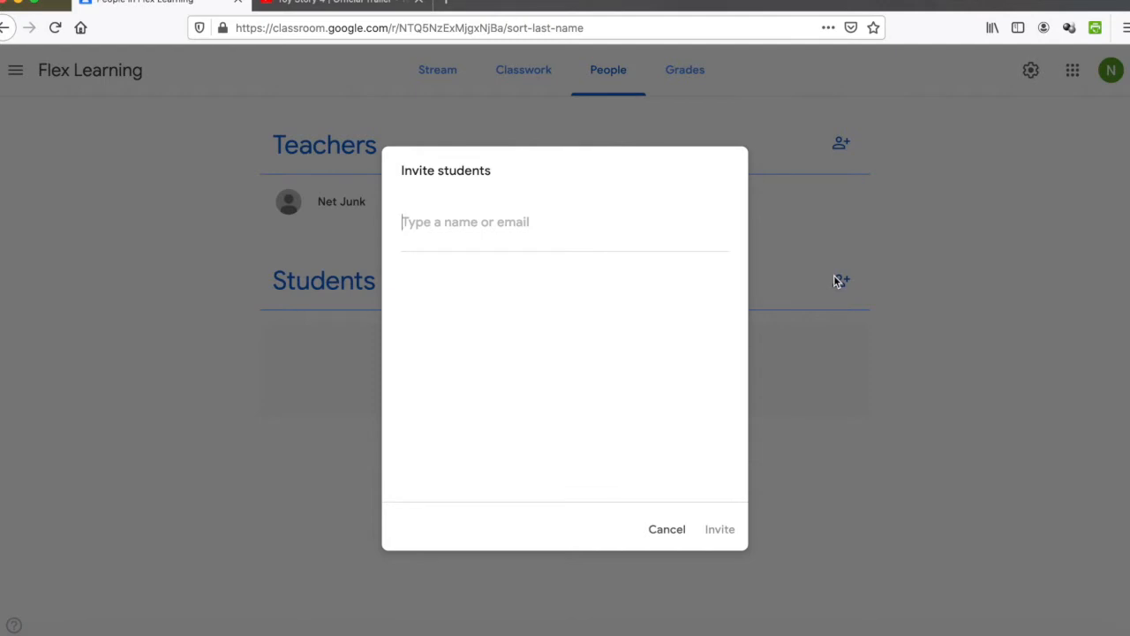
pyautogui.write('John')
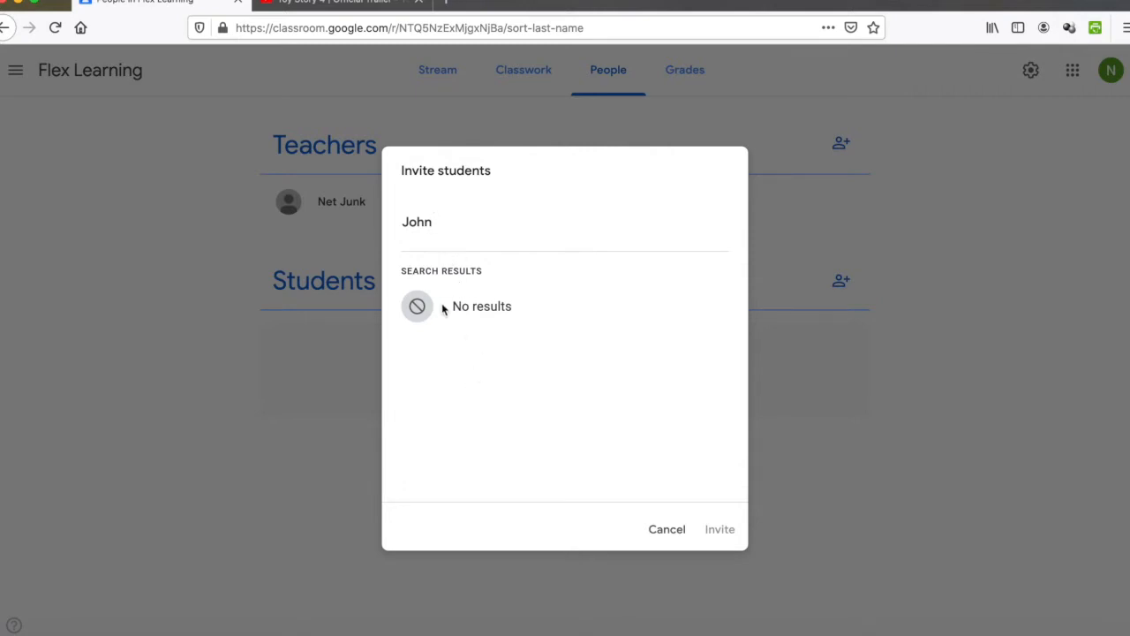
pyautogui.click(672, 532)
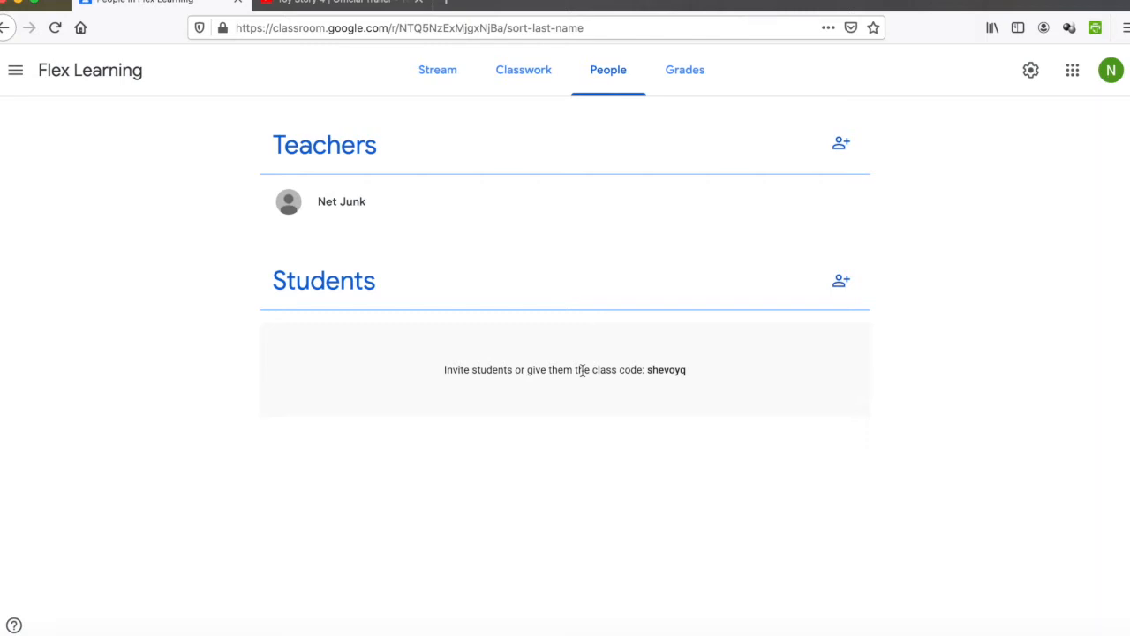
# Step: Delete the Meeting topic from the class's classwork
pyautogui.click(545, 71)
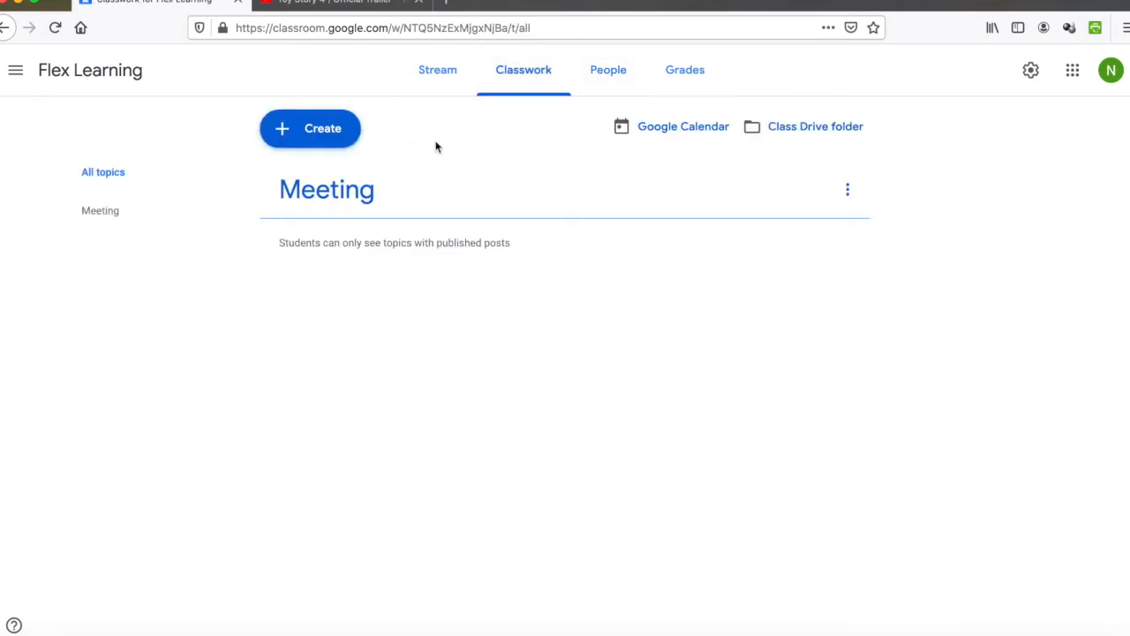
pyautogui.click(848, 189)
pyautogui.click(822, 254)
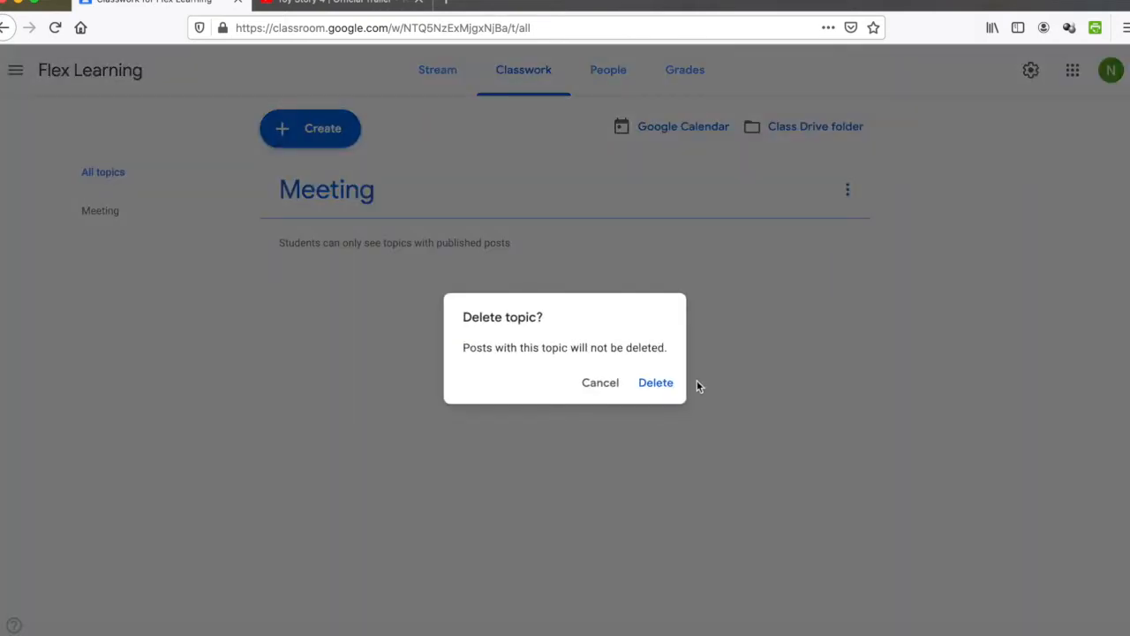
pyautogui.click(662, 383)
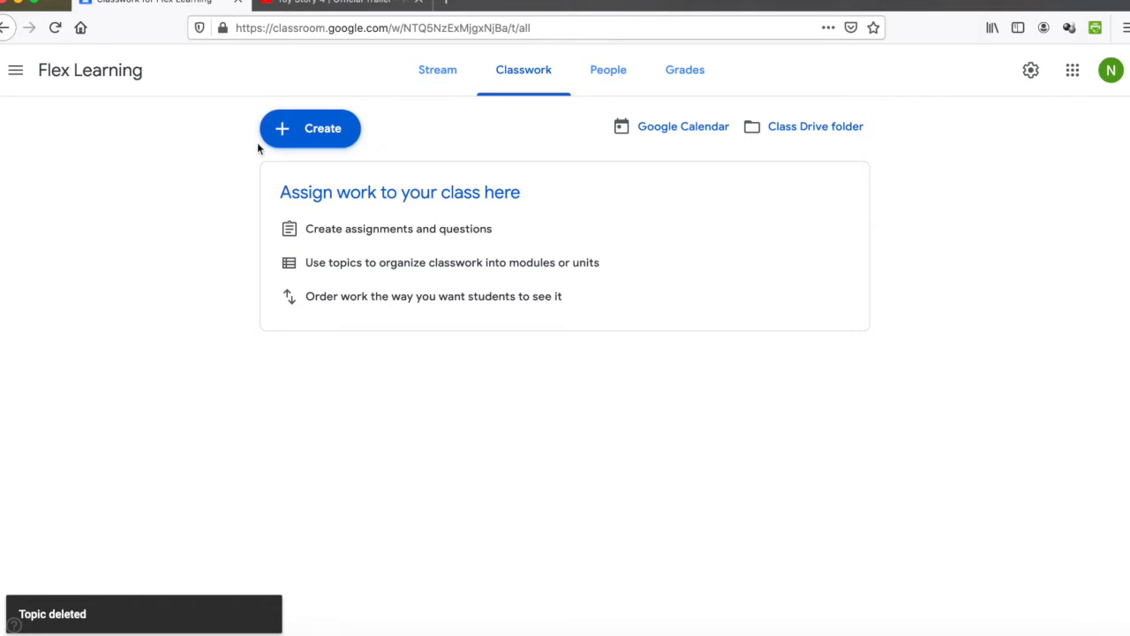
# Step: Start a new classwork material titled "Quick Material" and assign it to a new topic named "Material"
pyautogui.click(303, 142)
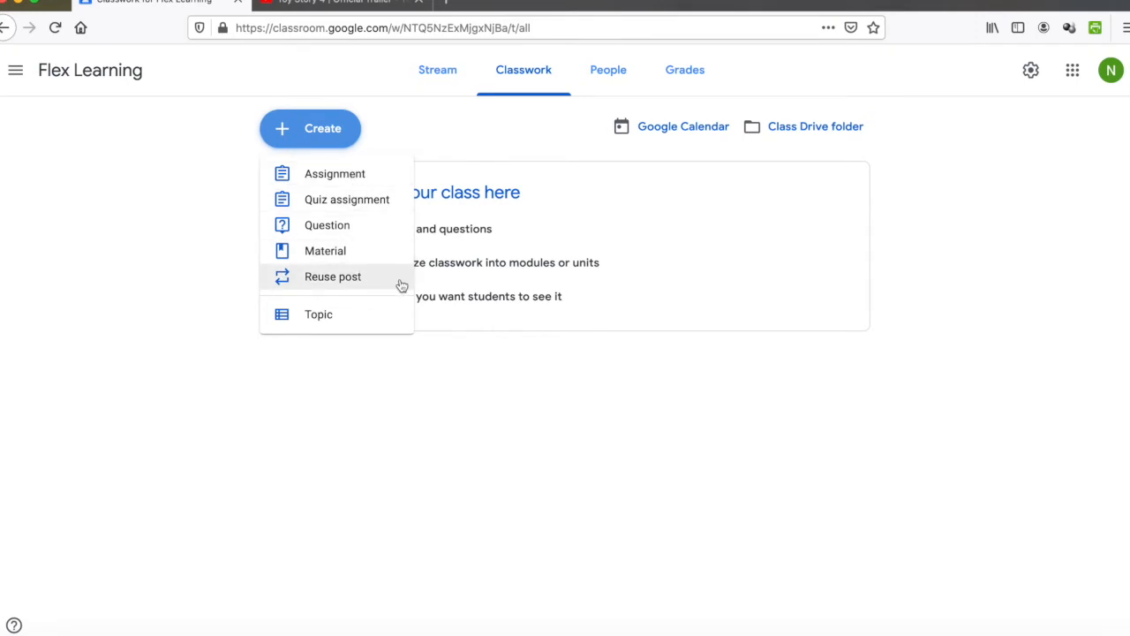
pyautogui.click(345, 255)
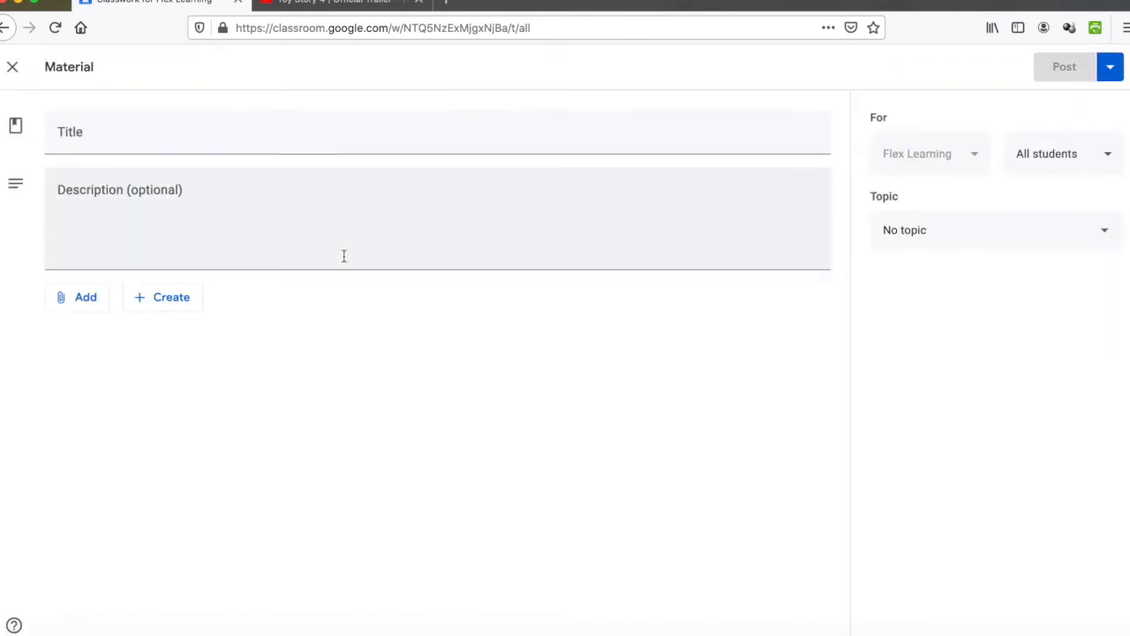
pyautogui.click(210, 129)
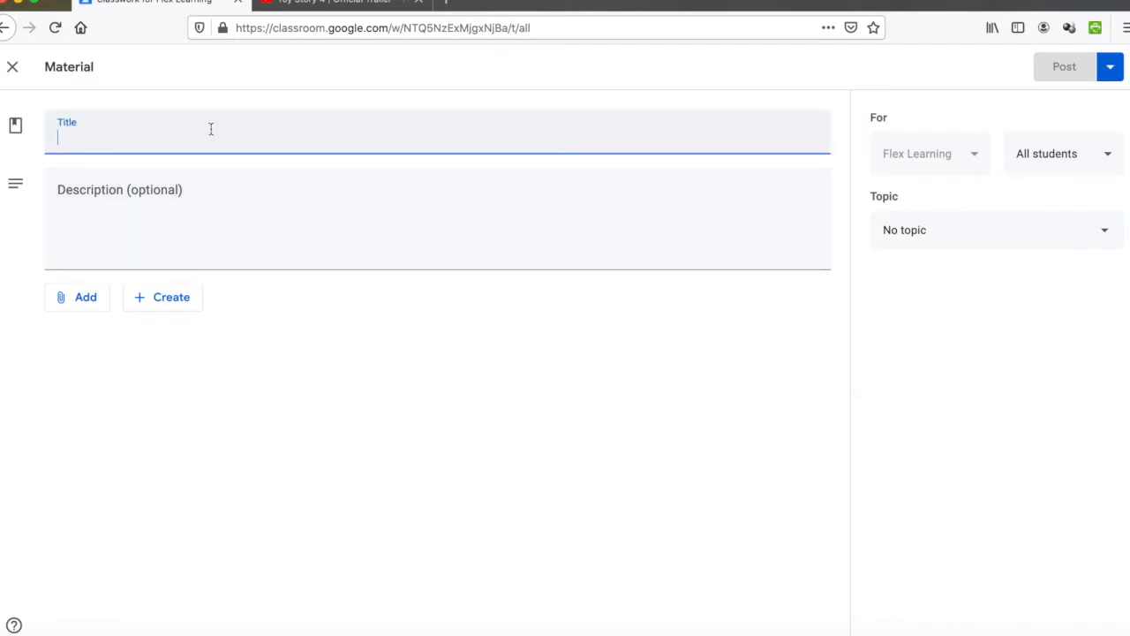
pyautogui.write('Quick Material')
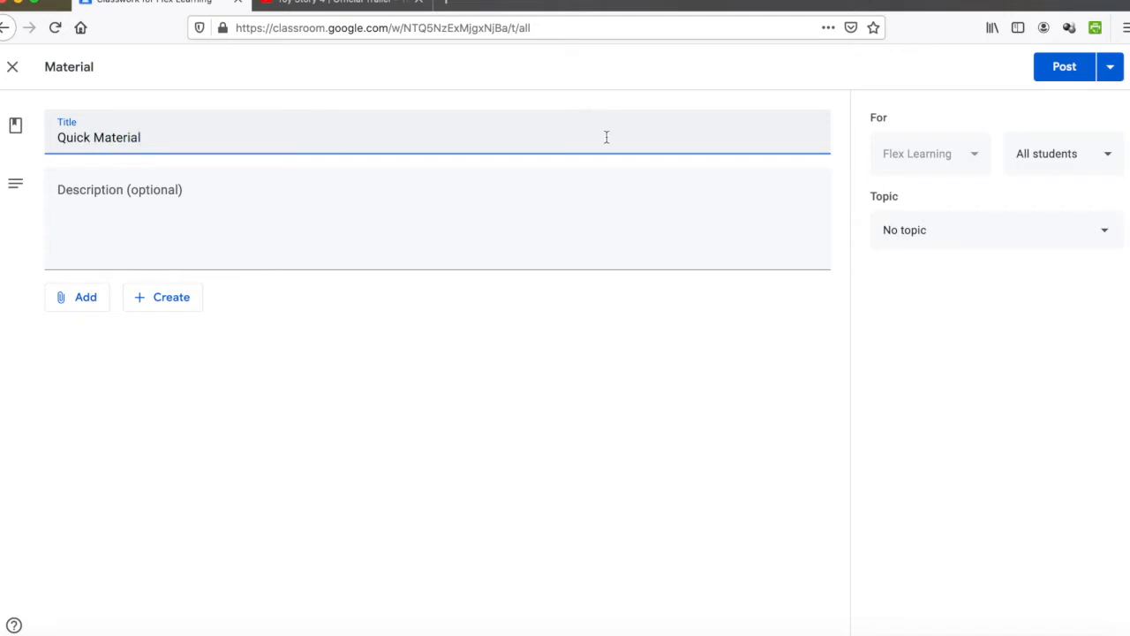
pyautogui.click(1014, 235)
pyautogui.click(994, 263)
pyautogui.write('Material')
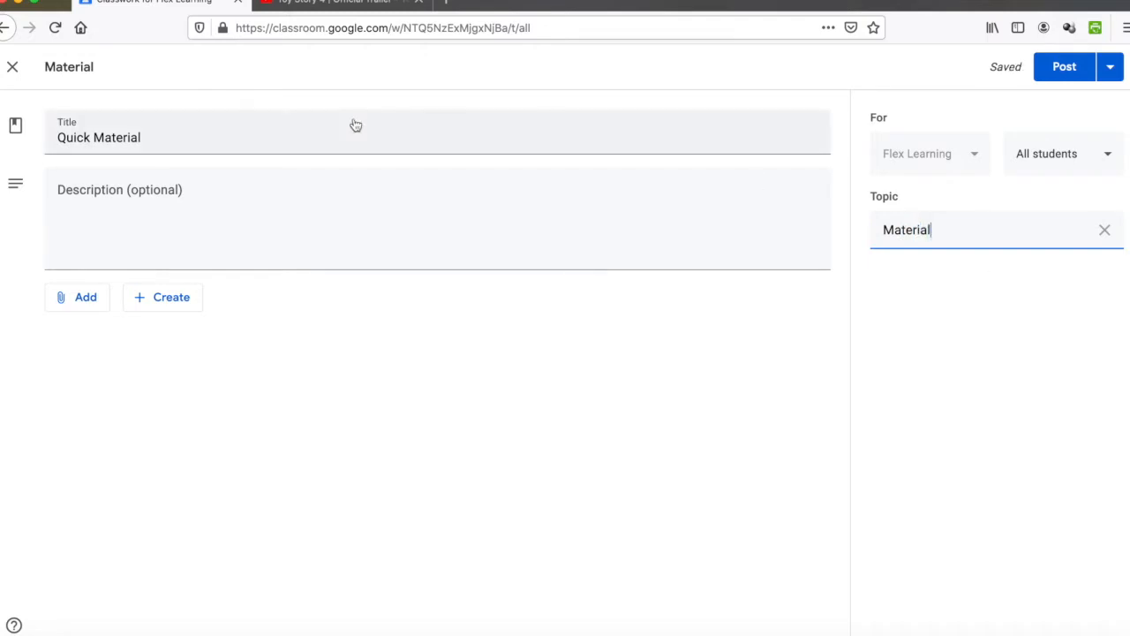
# Step: Change the material's title to "Syllabus"
pyautogui.doubleClick(117, 139)
pyautogui.write('Test')
pyautogui.tripleClick(128, 137)
pyautogui.write('Syllabus')
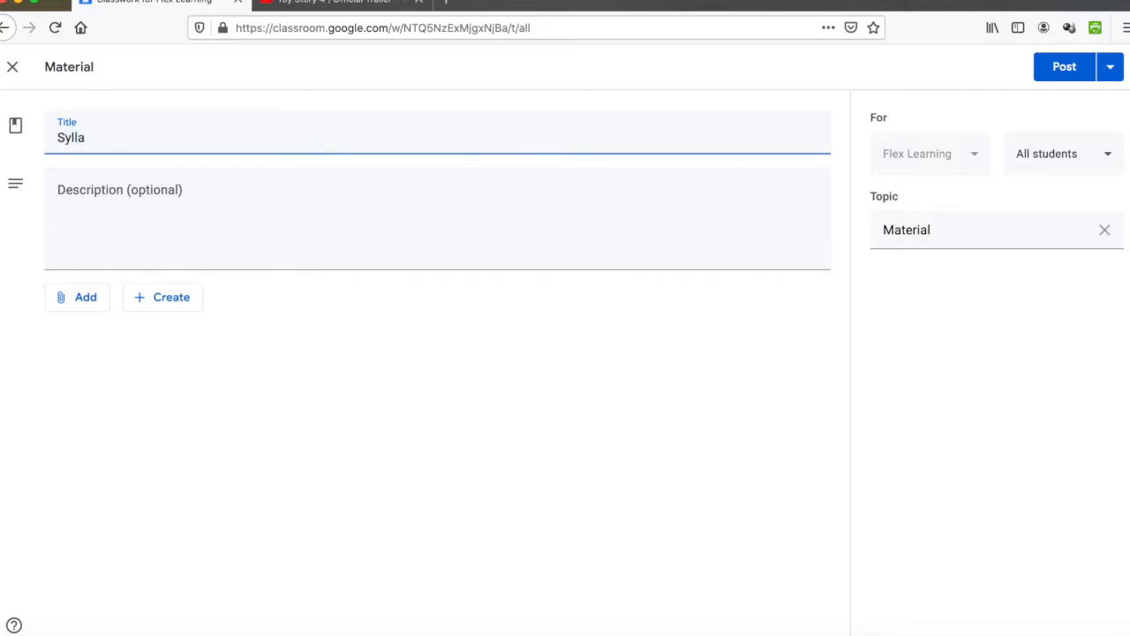
# Step: Attach "washingtonpost.com-Hate speech is showing up in schools Censorship isnt the answer.pdf" from the Downloads folder to the Syllabus material
pyautogui.click(64, 297)
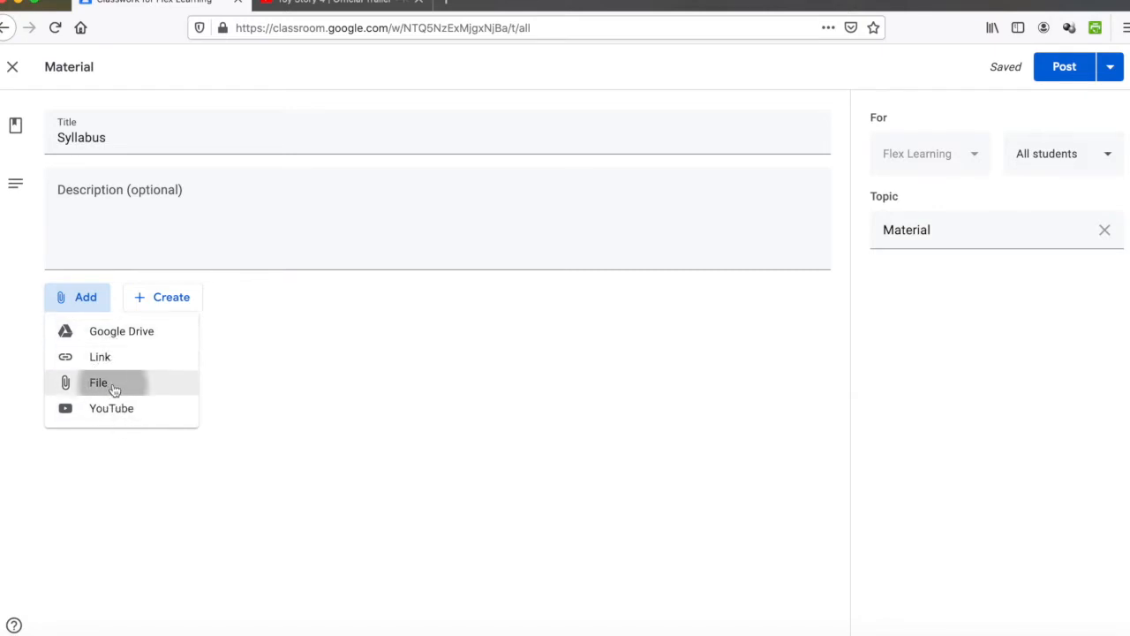
pyautogui.click(112, 382)
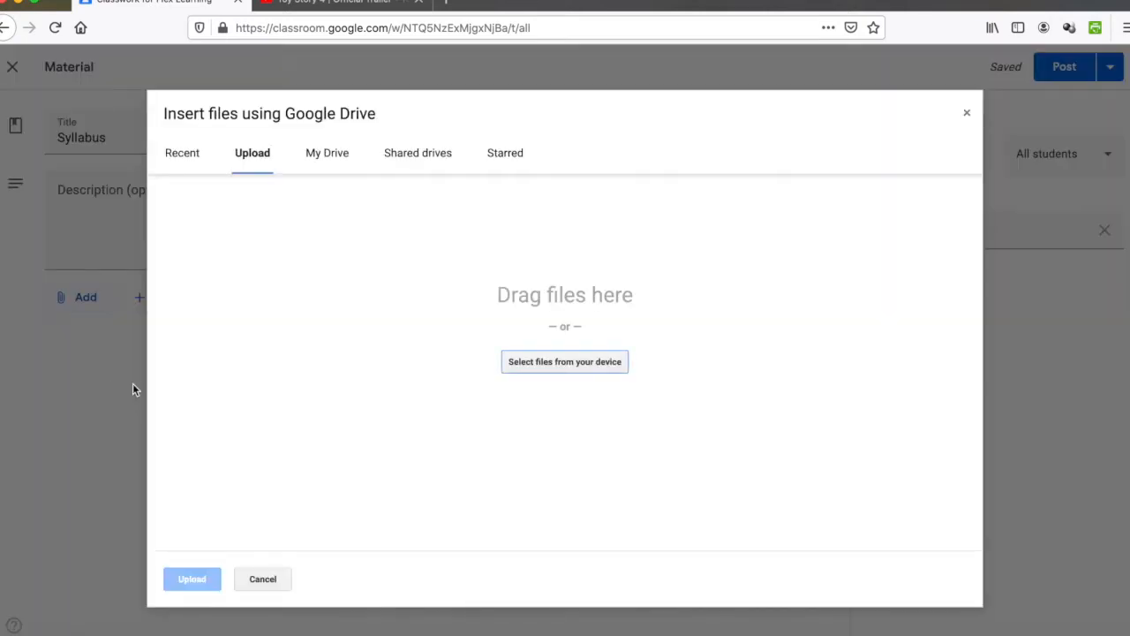
pyautogui.click(512, 358)
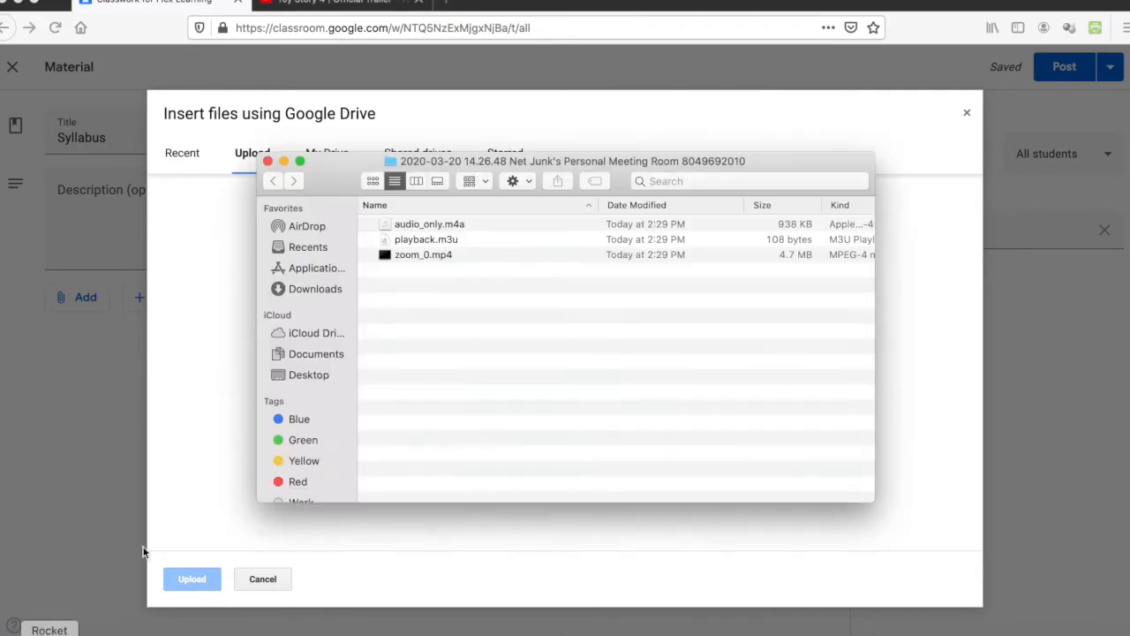
pyautogui.click(318, 291)
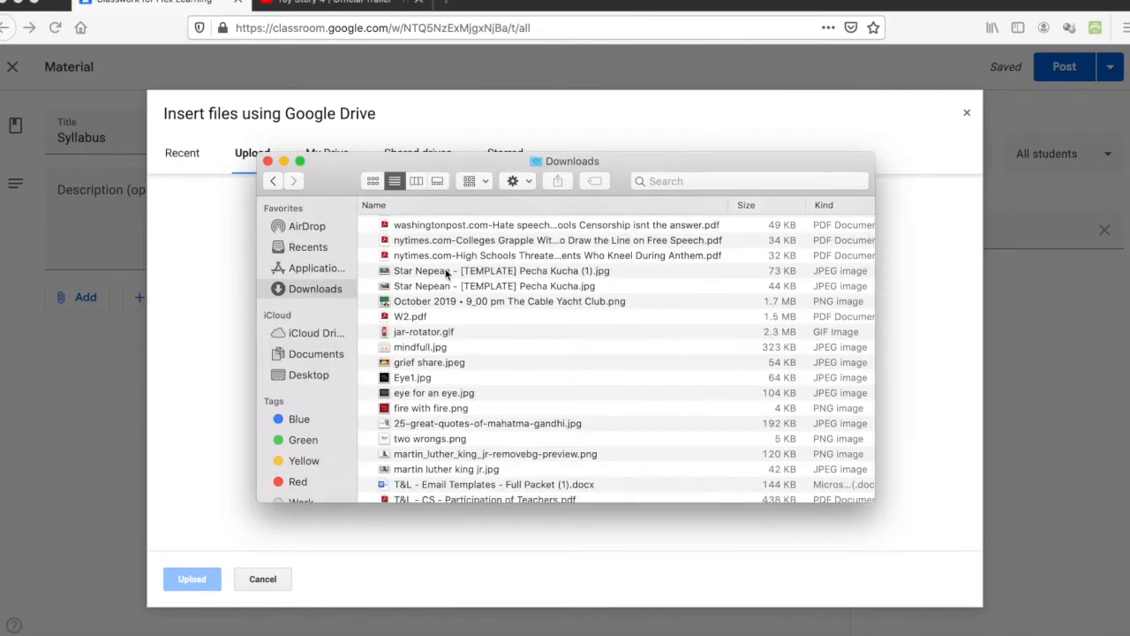
pyautogui.click(460, 226)
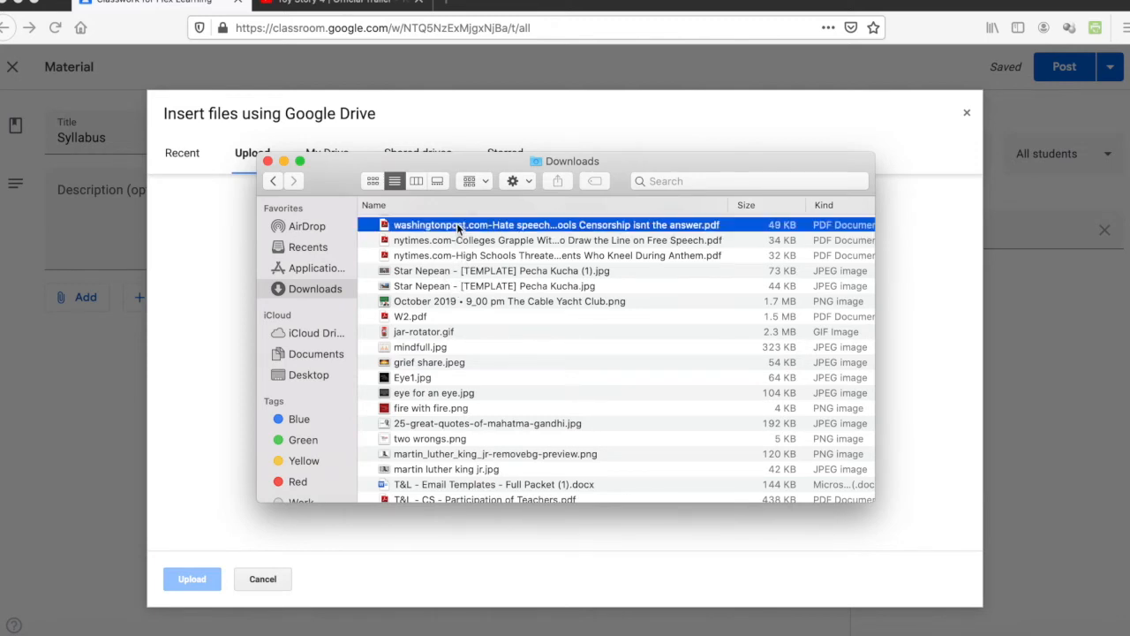
pyautogui.moveTo(421, 225); pyautogui.dragTo(361, 535)
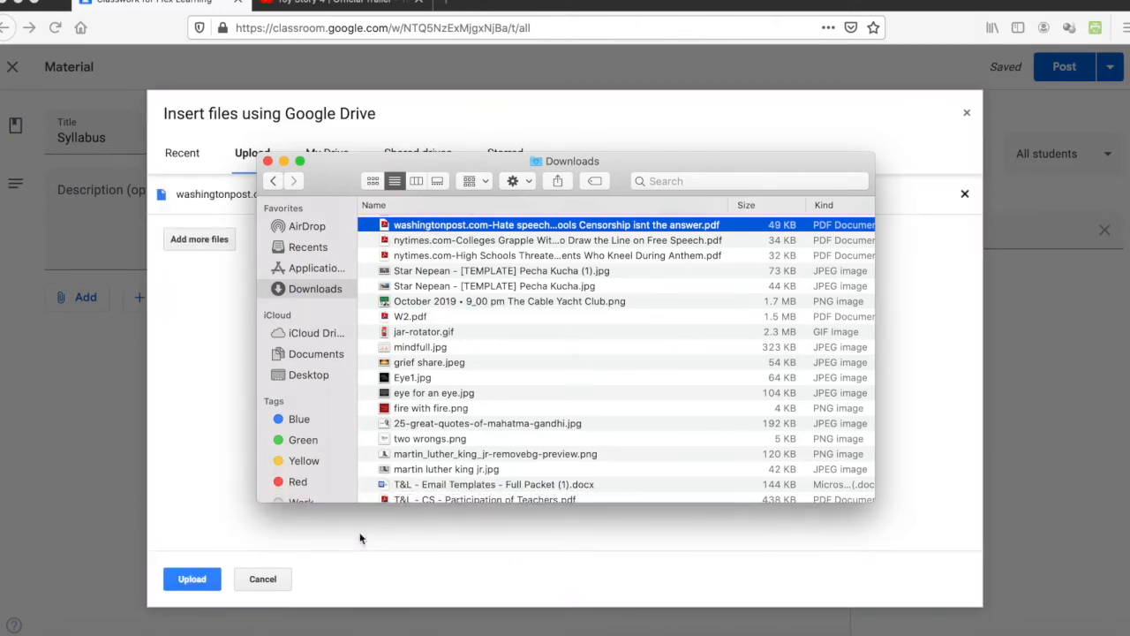
pyautogui.click(283, 161)
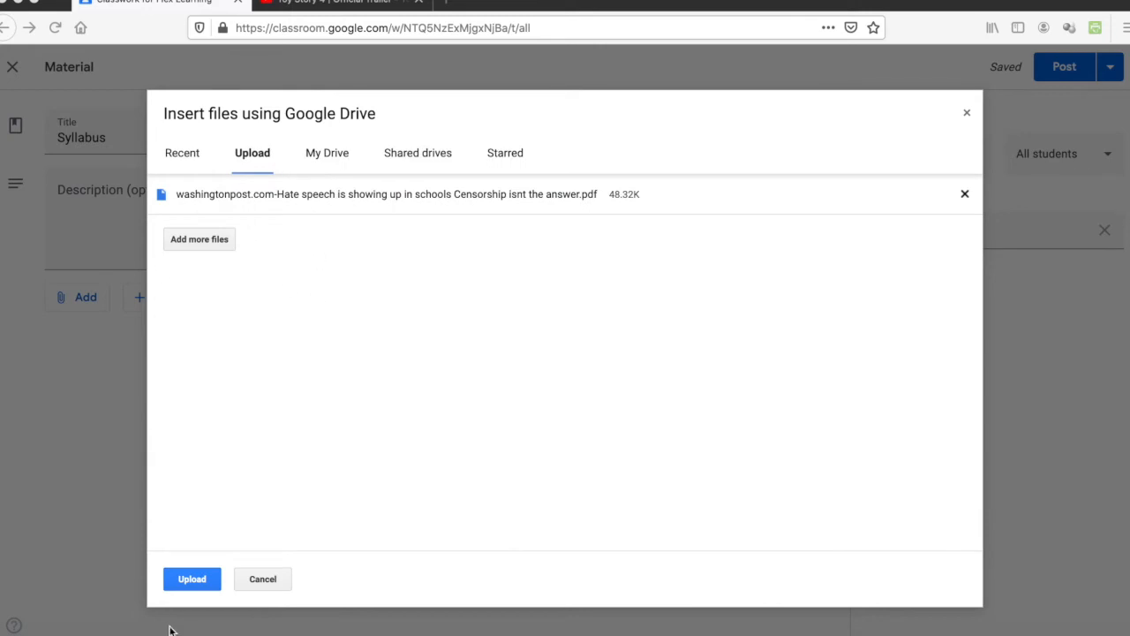
pyautogui.click(189, 582)
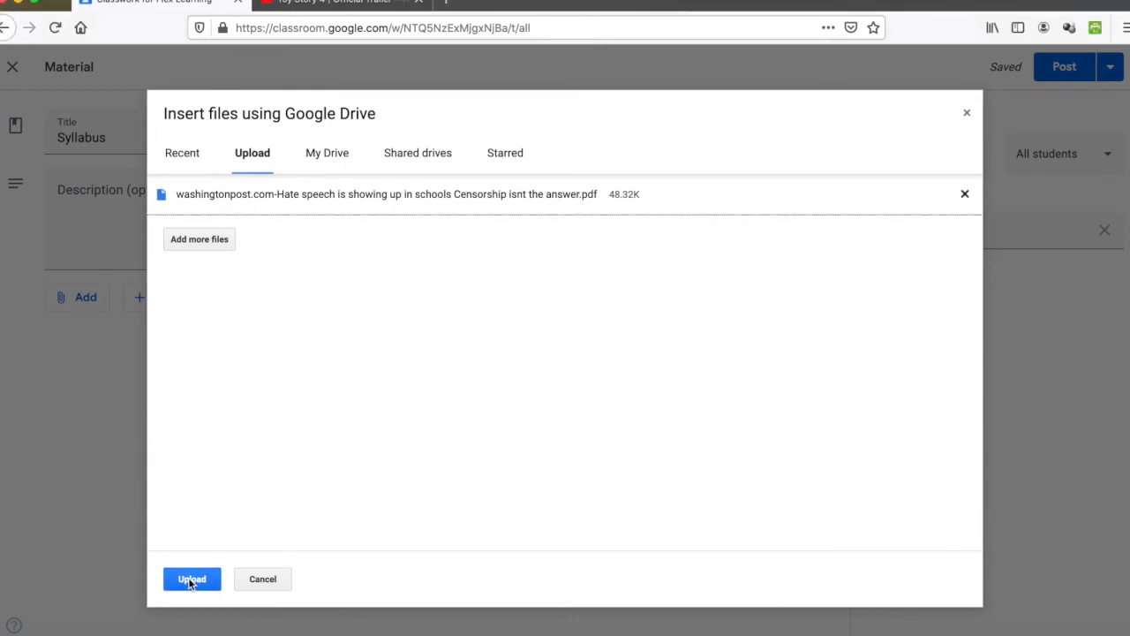
pyautogui.click(194, 578)
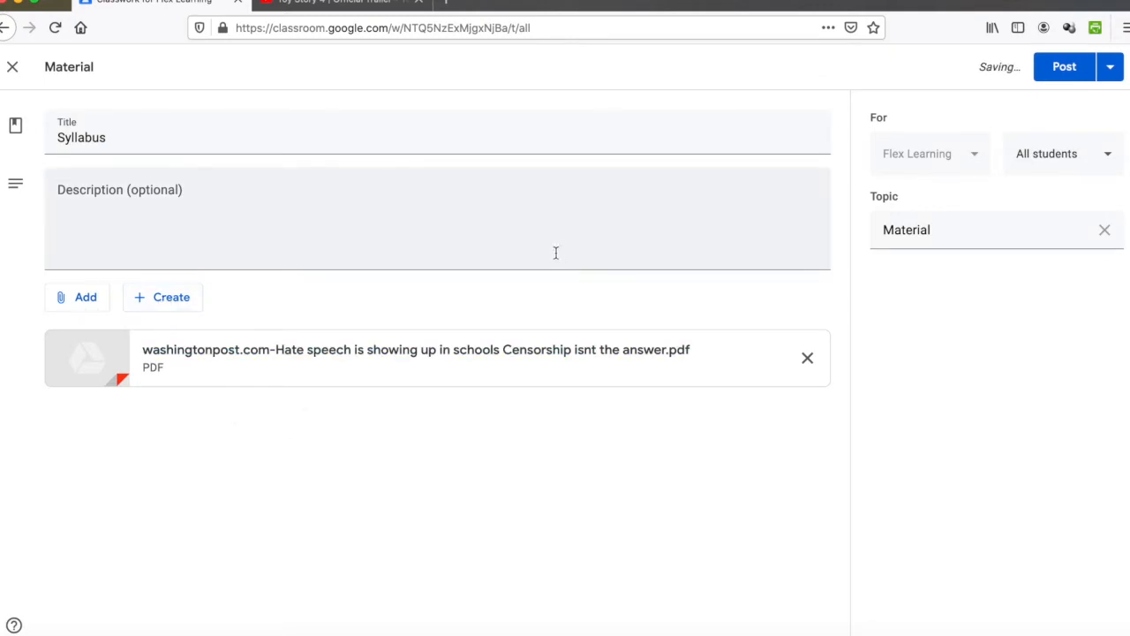
# Step: Open spark.adobe.com in a new browser tab and copy its address
pyautogui.click(86, 298)
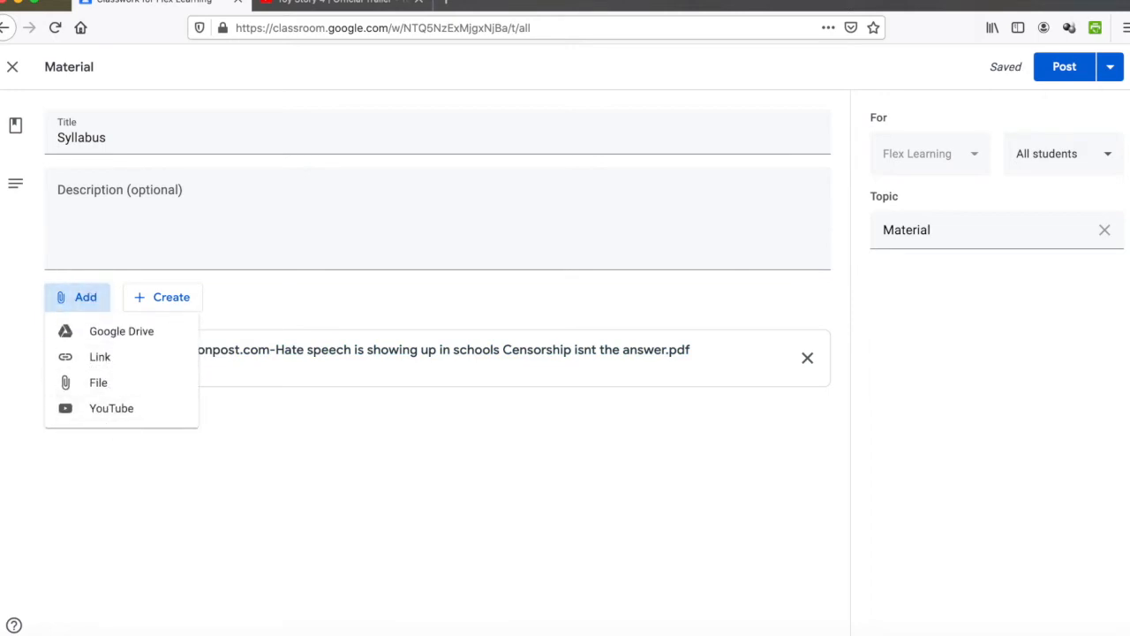
pyautogui.click(447, 4)
pyautogui.write('spark.a')
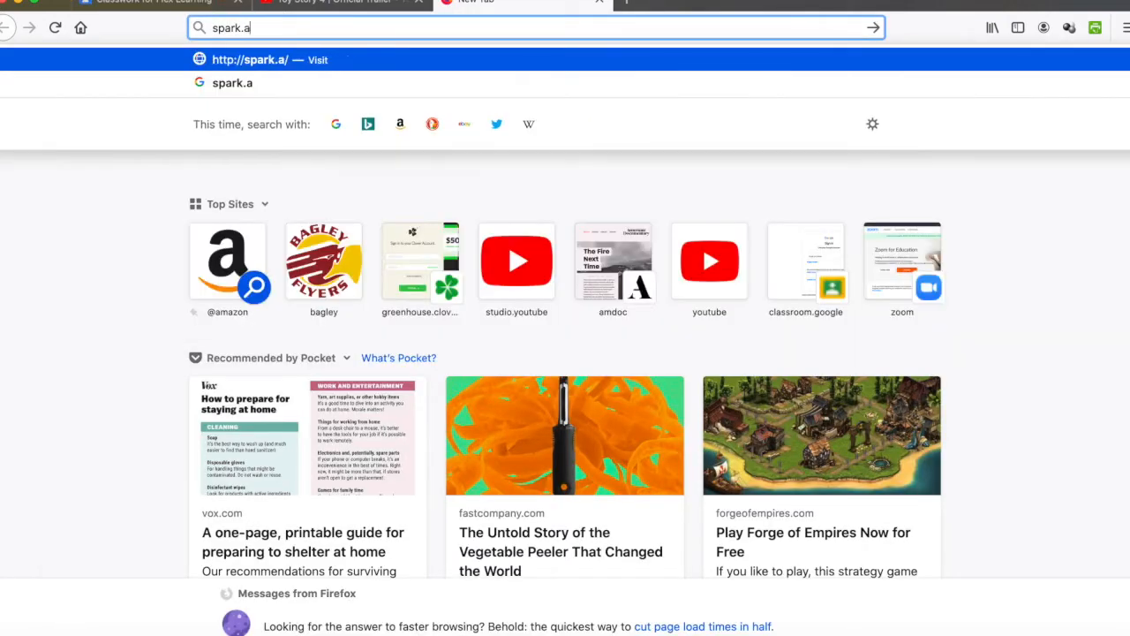
pyautogui.write('dobe.com')
pyautogui.press('Return')
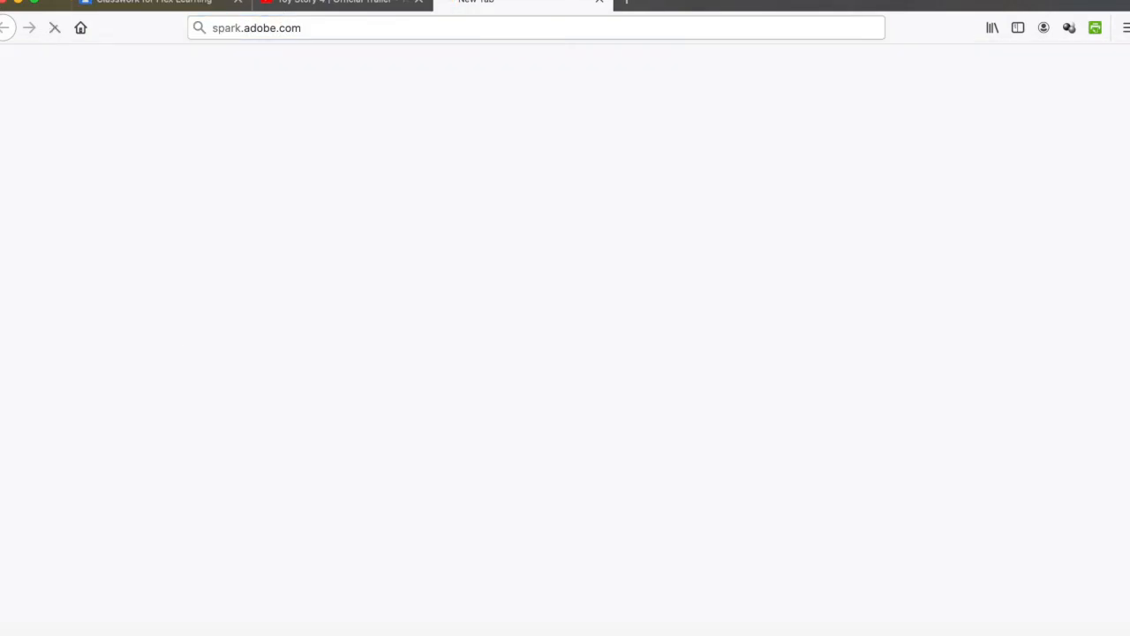
pyautogui.click(310, 27)
pyautogui.press('super+c')
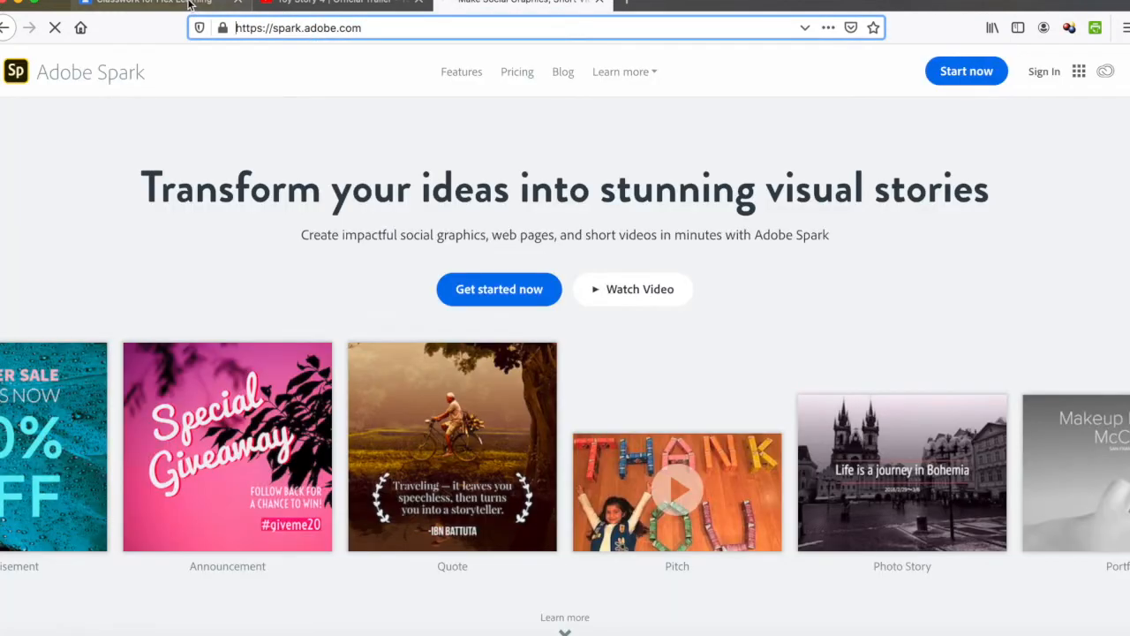
pyautogui.click(189, 4)
pyautogui.click(111, 359)
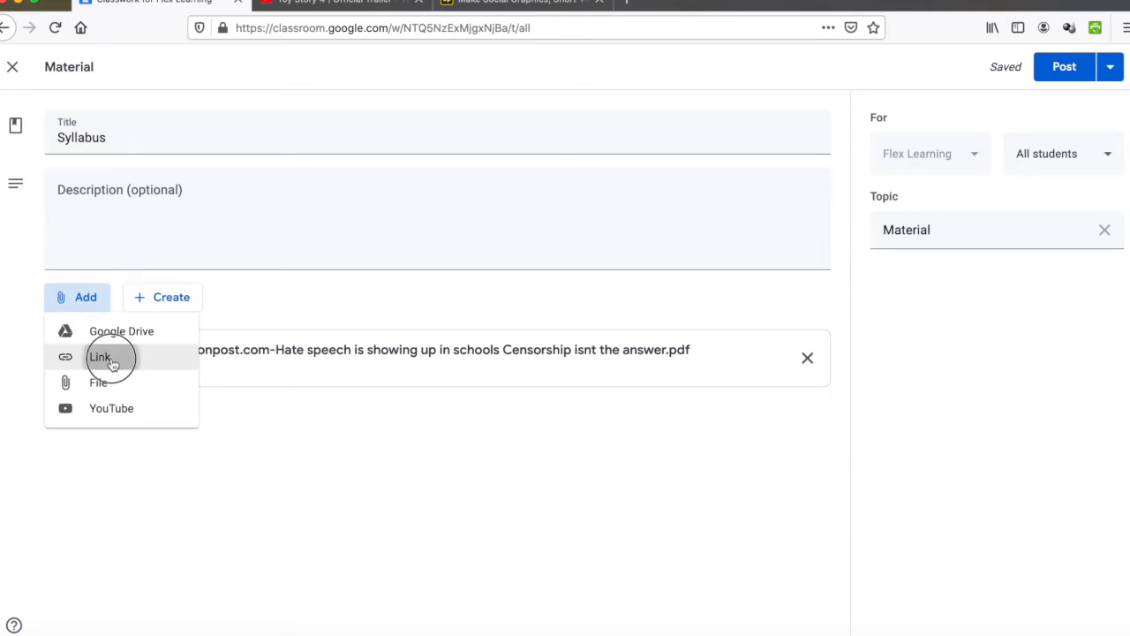
pyautogui.press('super+v')
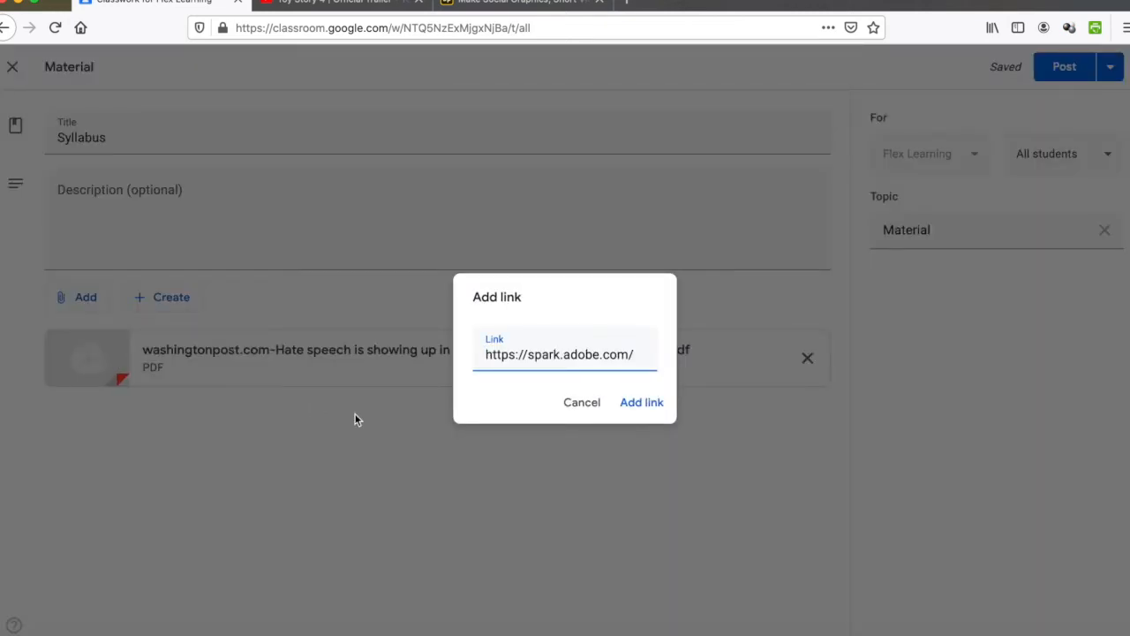
pyautogui.click(647, 404)
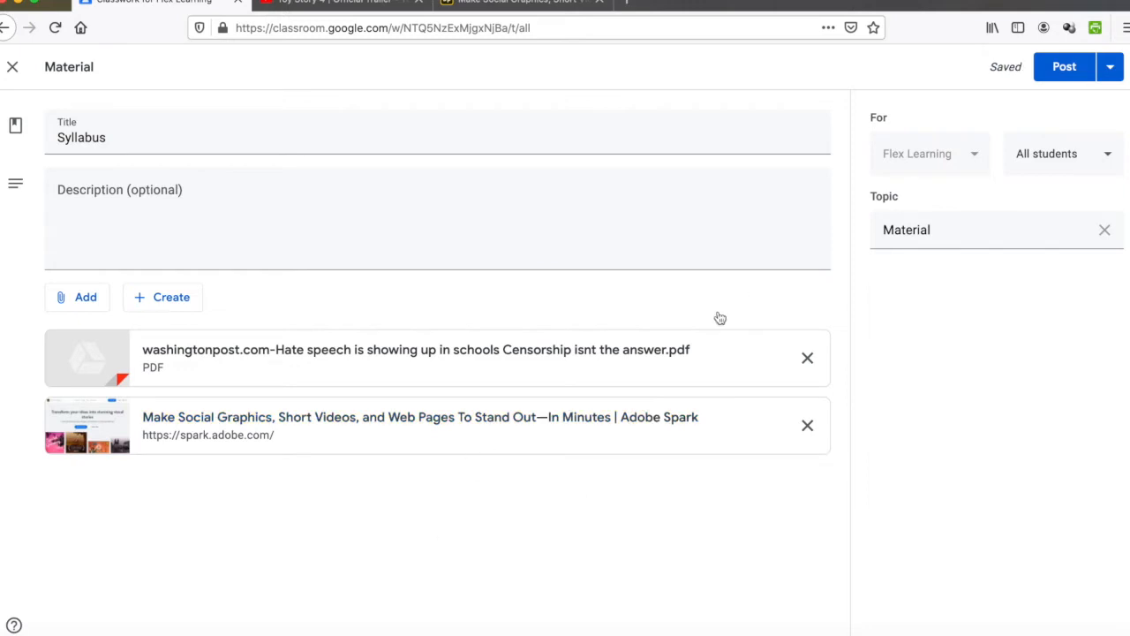
pyautogui.click(1067, 69)
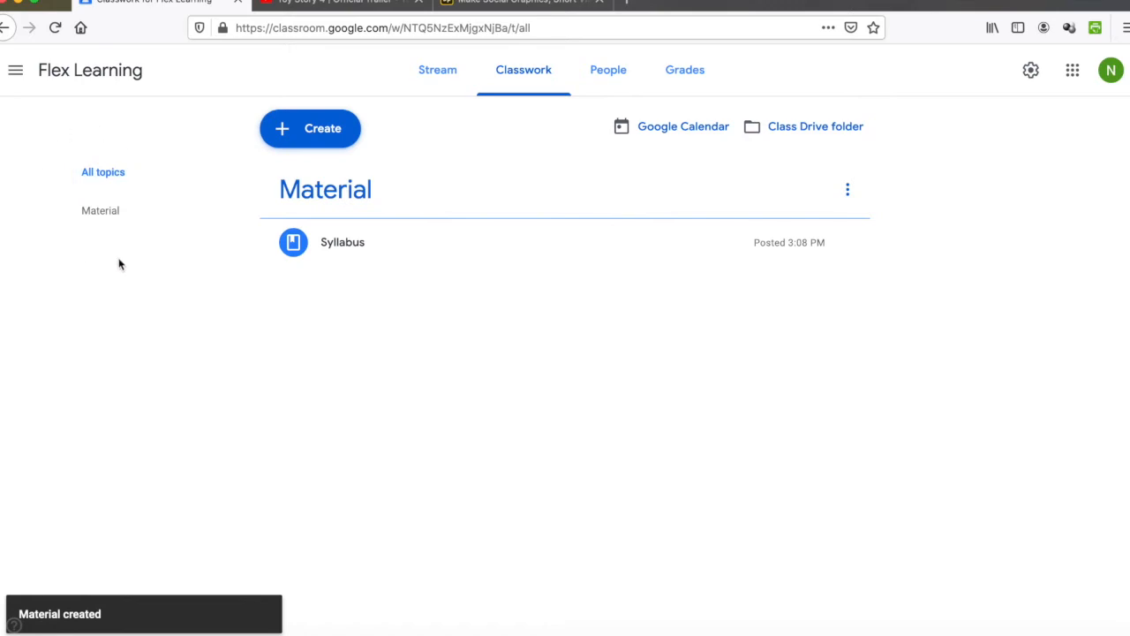
pyautogui.moveTo(100, 210); pyautogui.dragTo(181, 256)
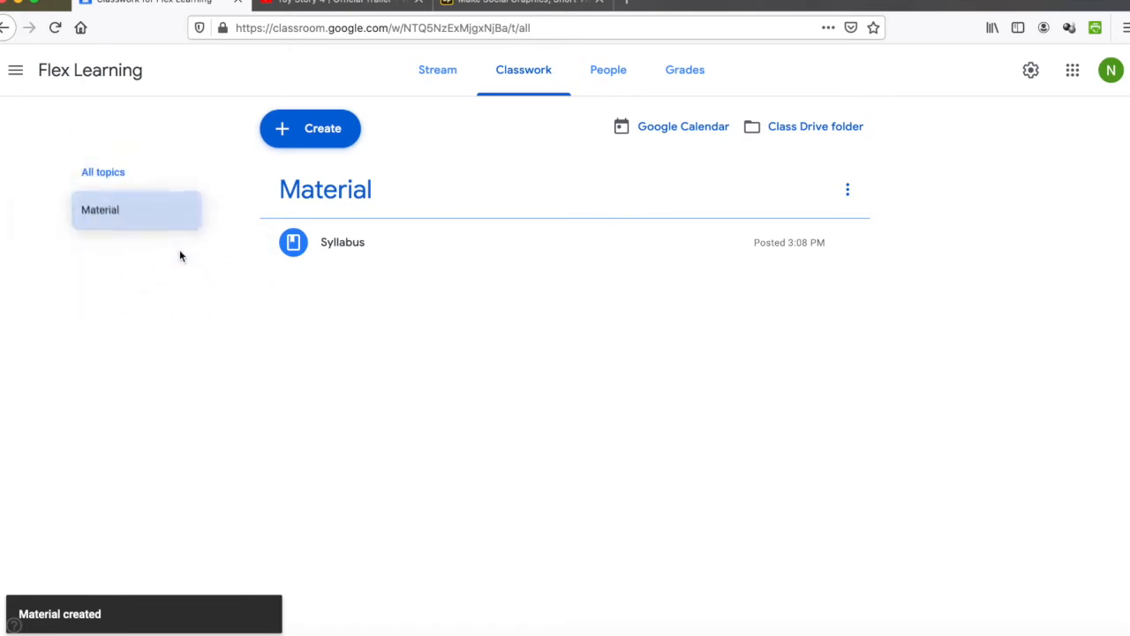
# Step: Start a new classwork assignment titled "Presentation", dismissing the rubric introduction
pyautogui.click(310, 129)
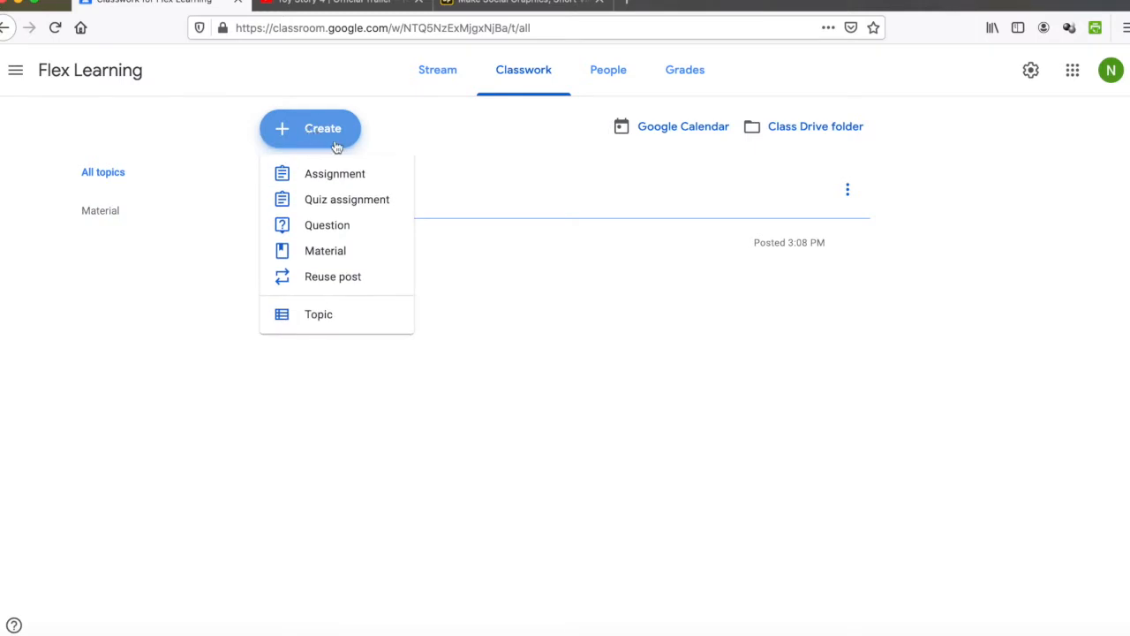
pyautogui.click(342, 172)
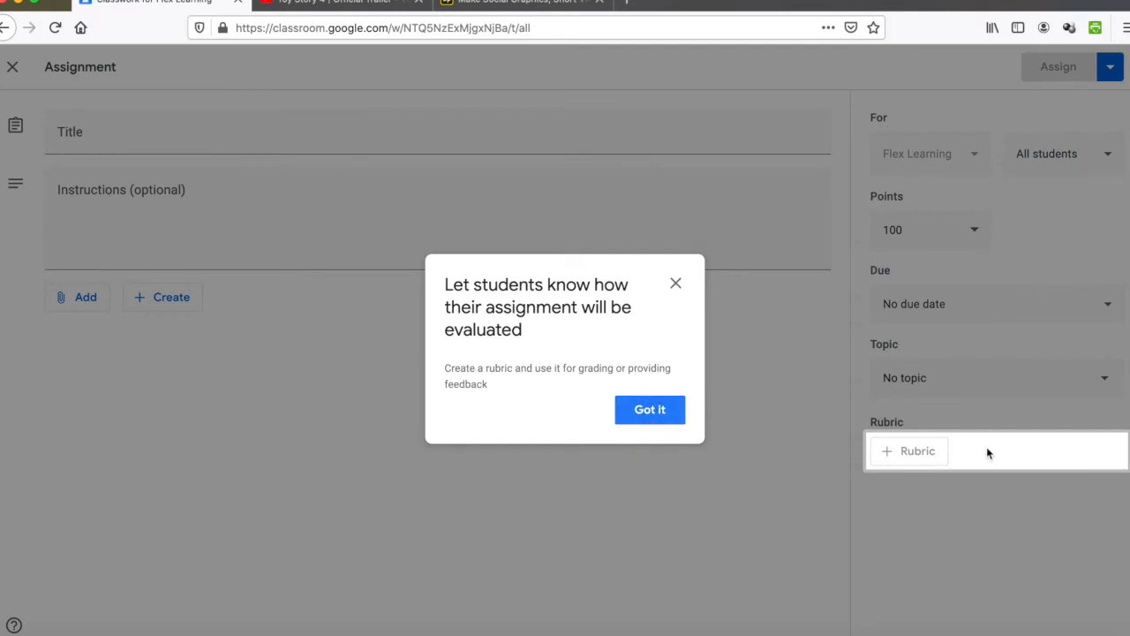
pyautogui.click(659, 409)
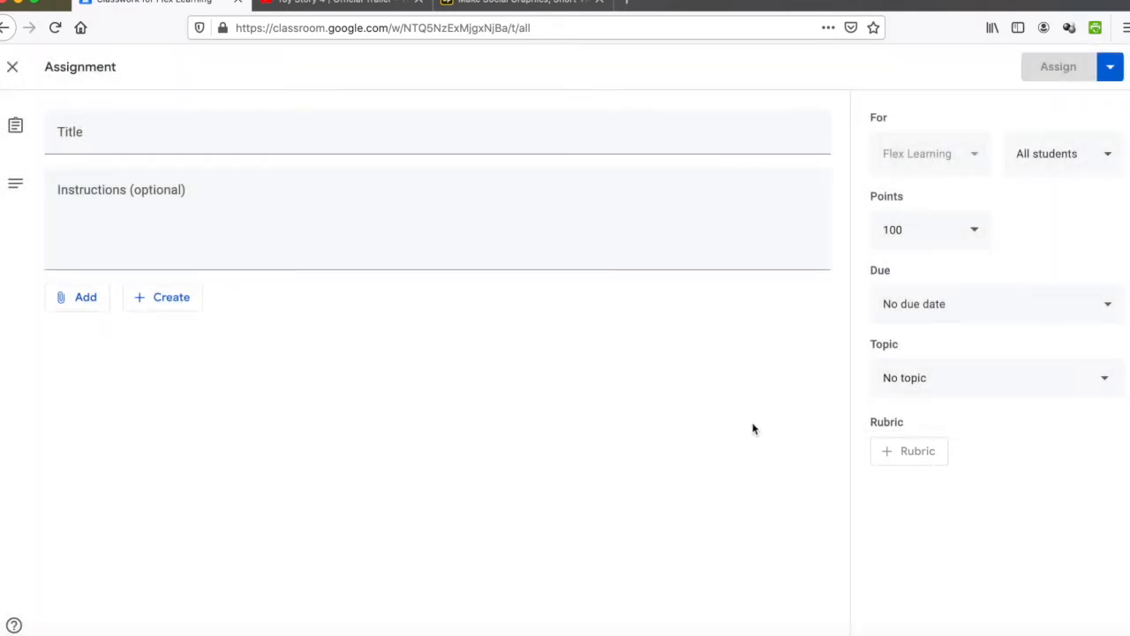
pyautogui.click(135, 134)
pyautogui.write('Presentation')
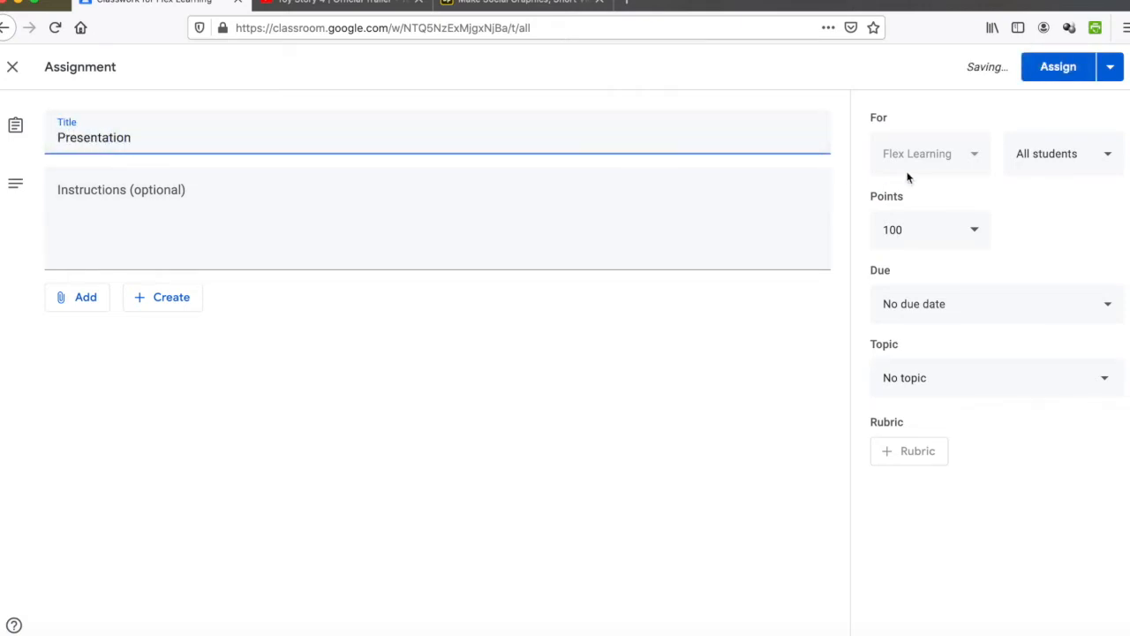
# Step: Set the Presentation assignment's points to Ungraded
pyautogui.click(912, 227)
pyautogui.rightClick(909, 230)
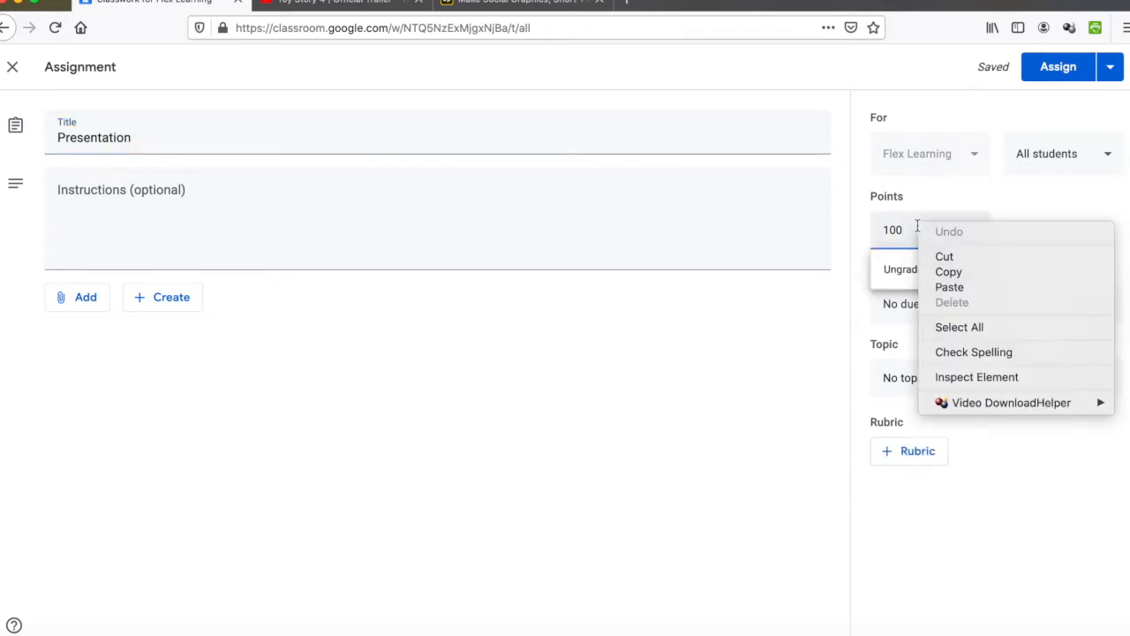
pyautogui.click(909, 273)
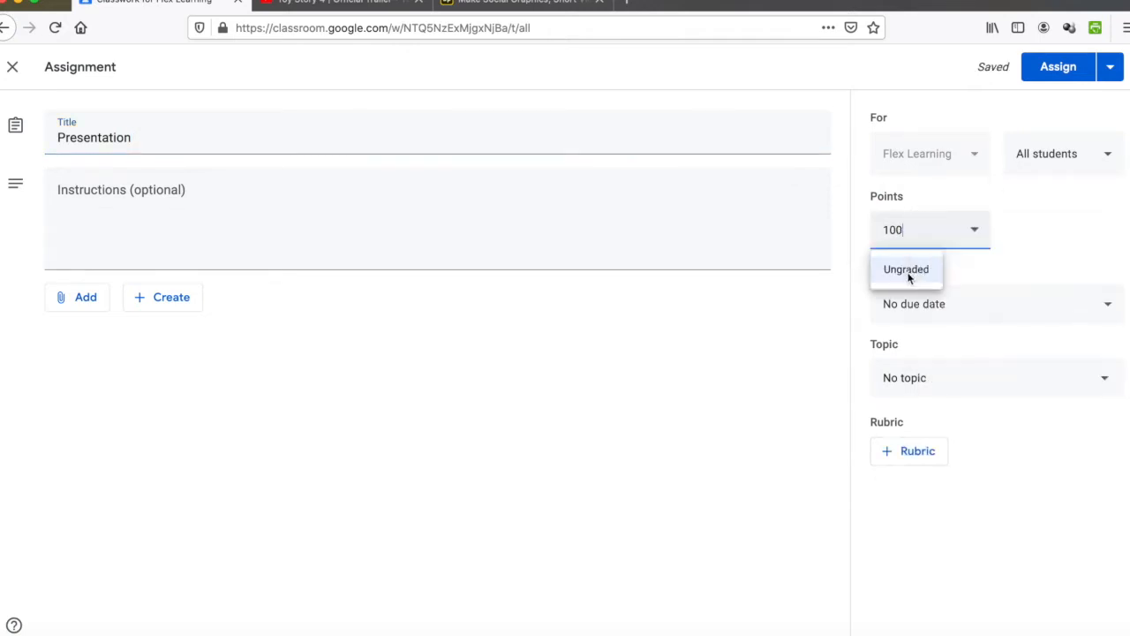
pyautogui.click(909, 273)
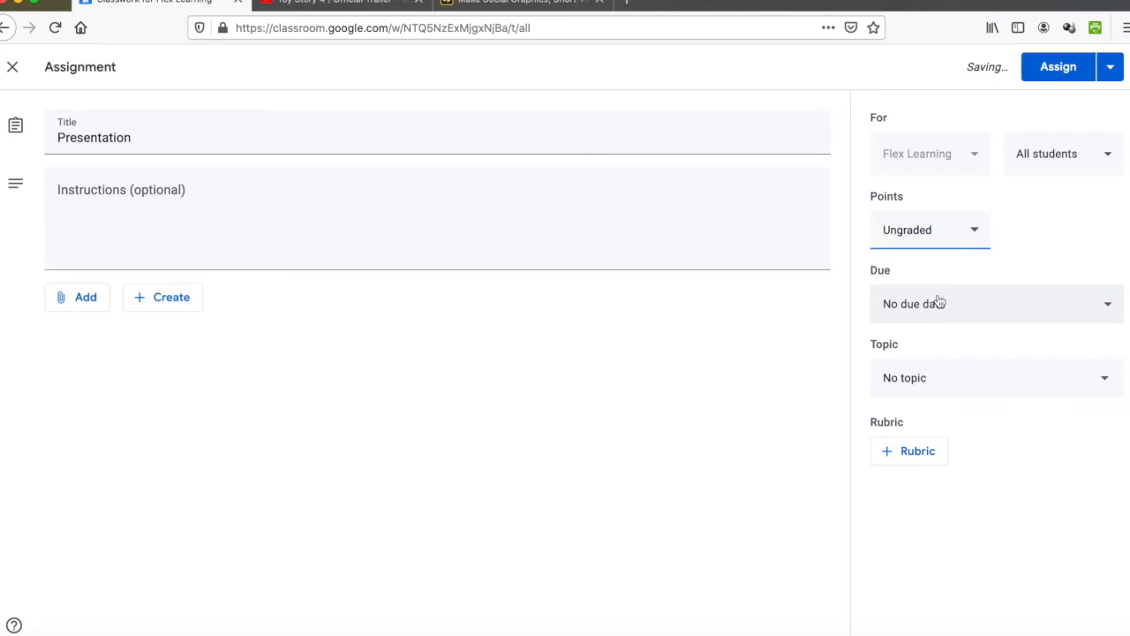
# Step: Set the assignment's due date to Mar 26, 2020 at 11:59 PM
pyautogui.click(942, 305)
pyautogui.click(985, 369)
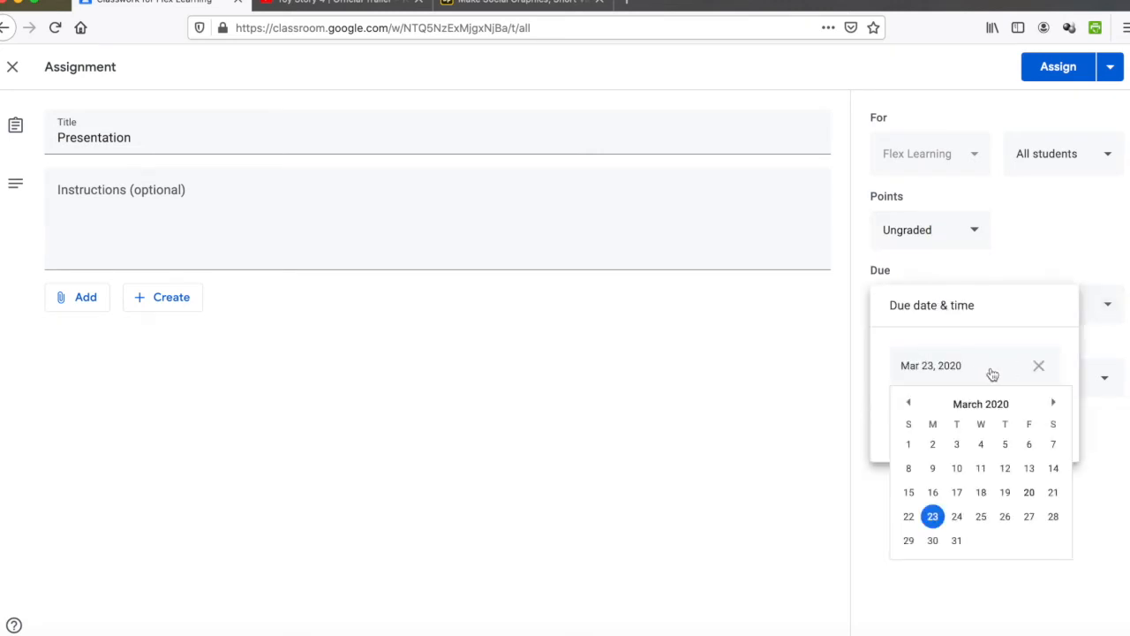
pyautogui.click(1007, 519)
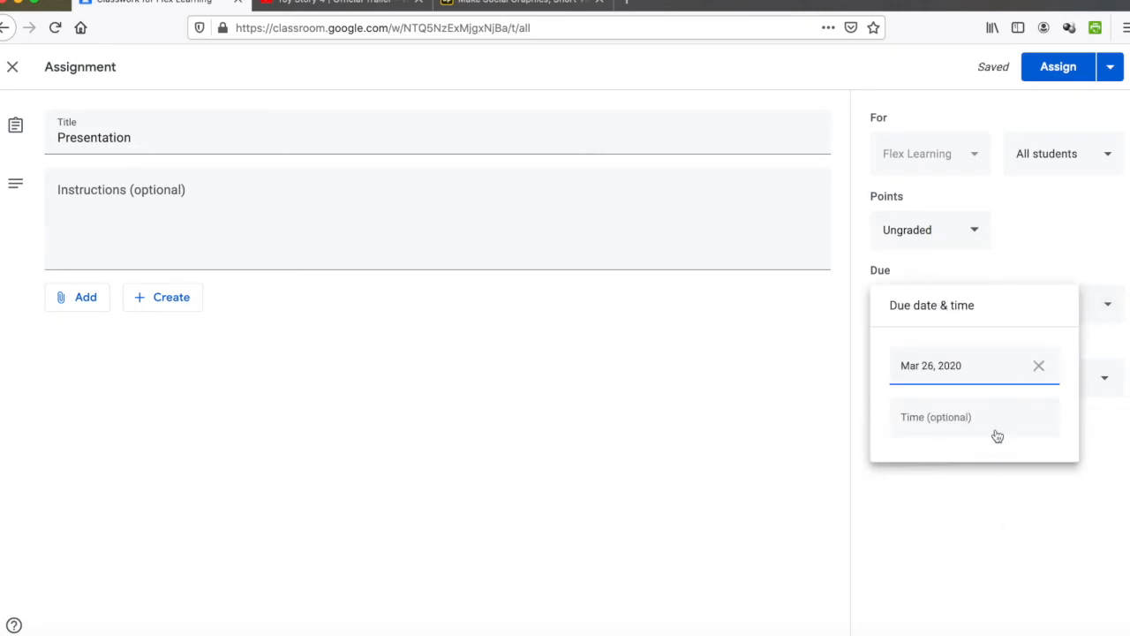
pyautogui.click(960, 417)
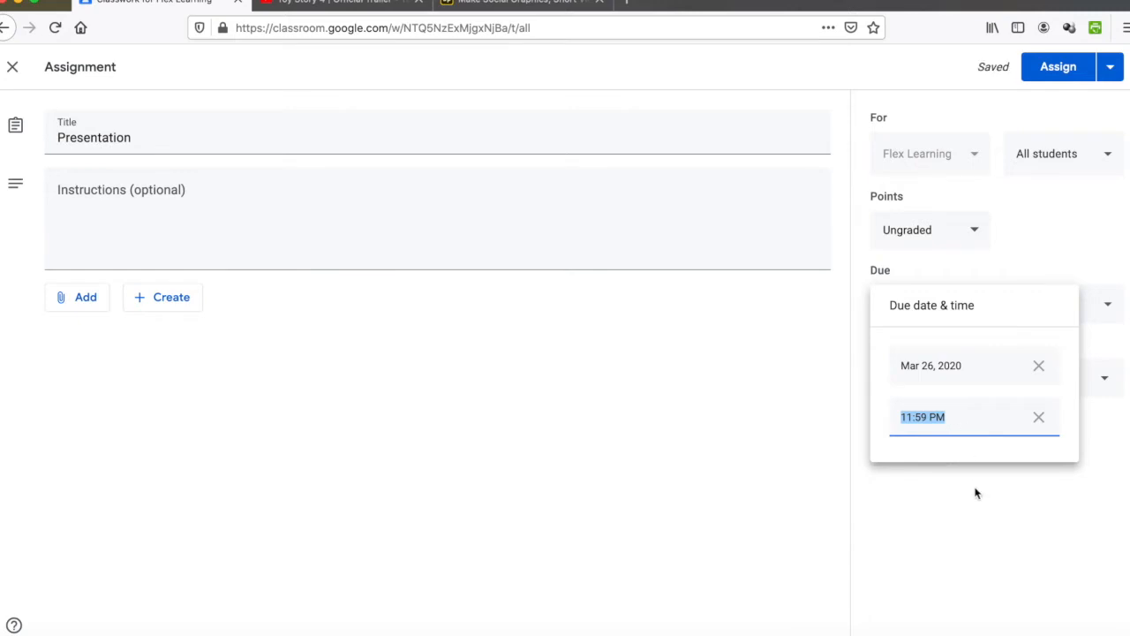
pyautogui.click(975, 489)
# Step: Assign the Presentation assignment to a new topic named "Presentation"
pyautogui.click(969, 377)
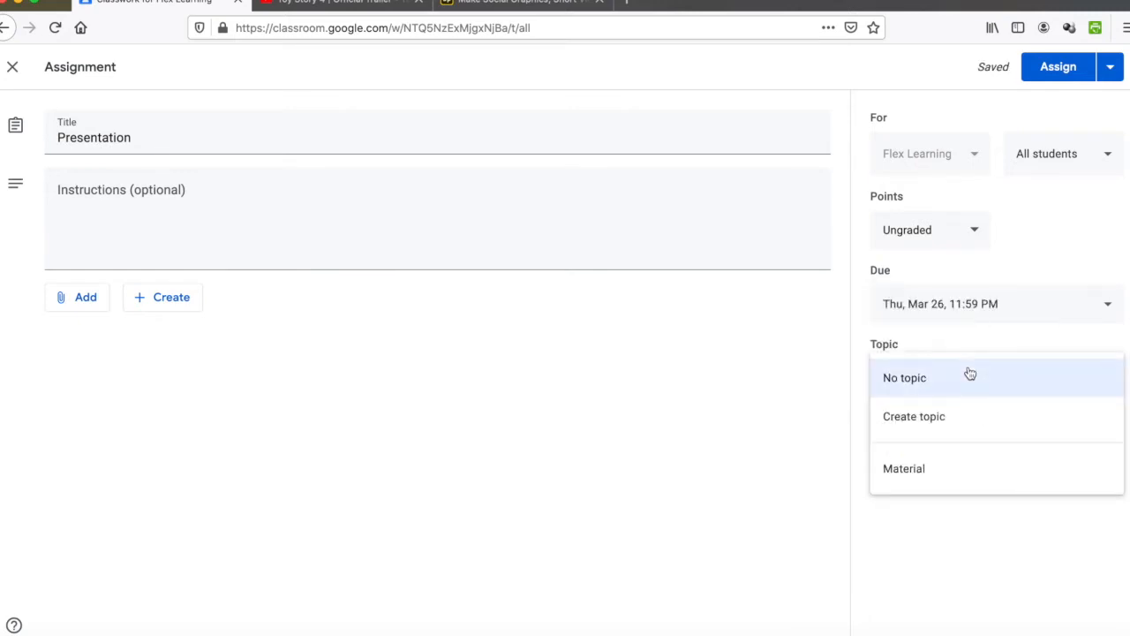
pyautogui.click(958, 421)
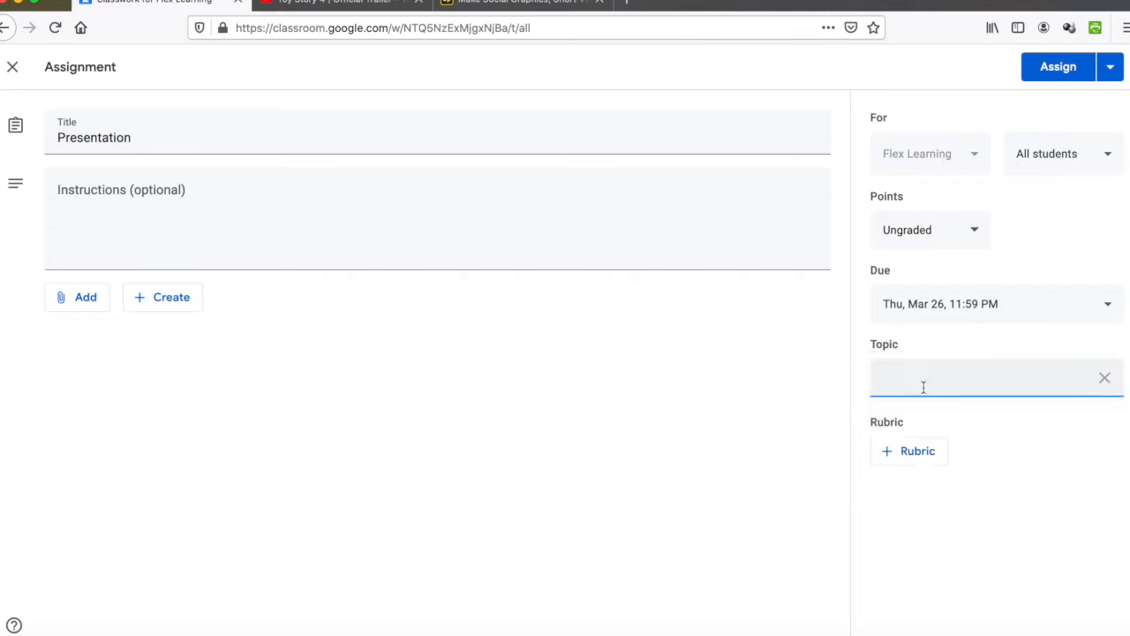
pyautogui.write('Presentation')
pyautogui.click(1022, 505)
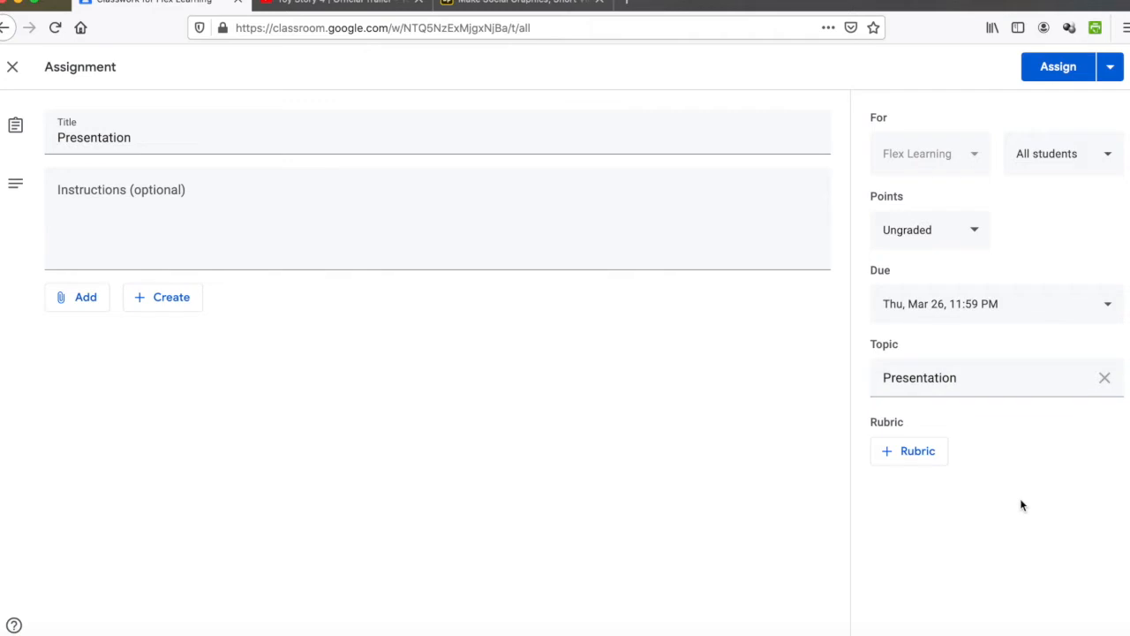
# Step: Check which students the assignment can be given to, keeping the All students selection
pyautogui.click(1083, 175)
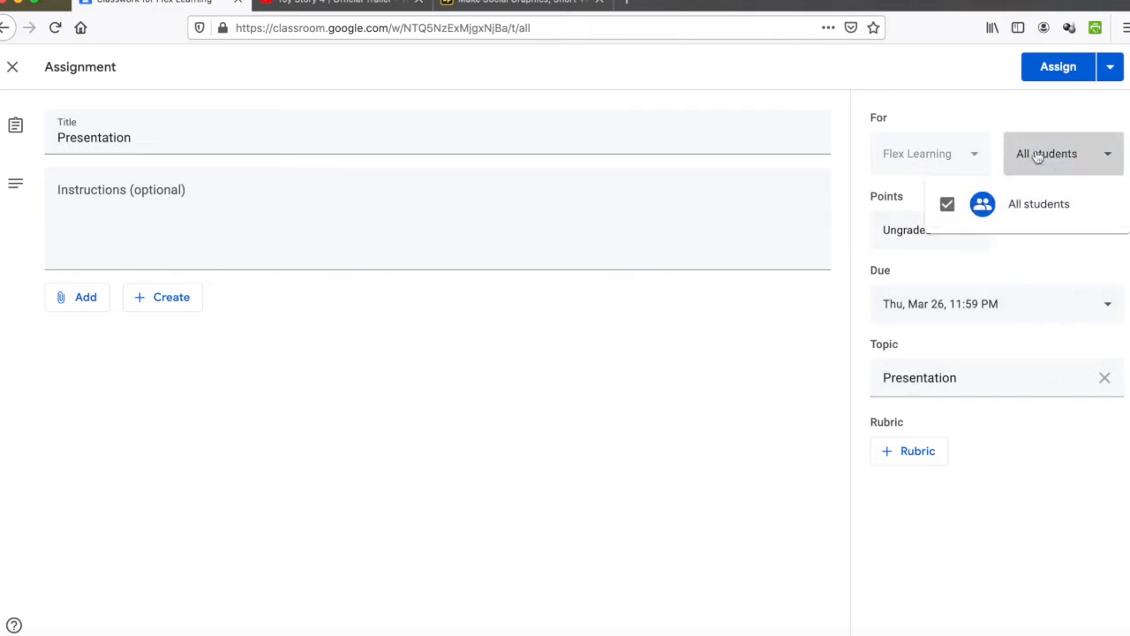
pyautogui.click(1051, 150)
pyautogui.click(1053, 152)
pyautogui.click(970, 128)
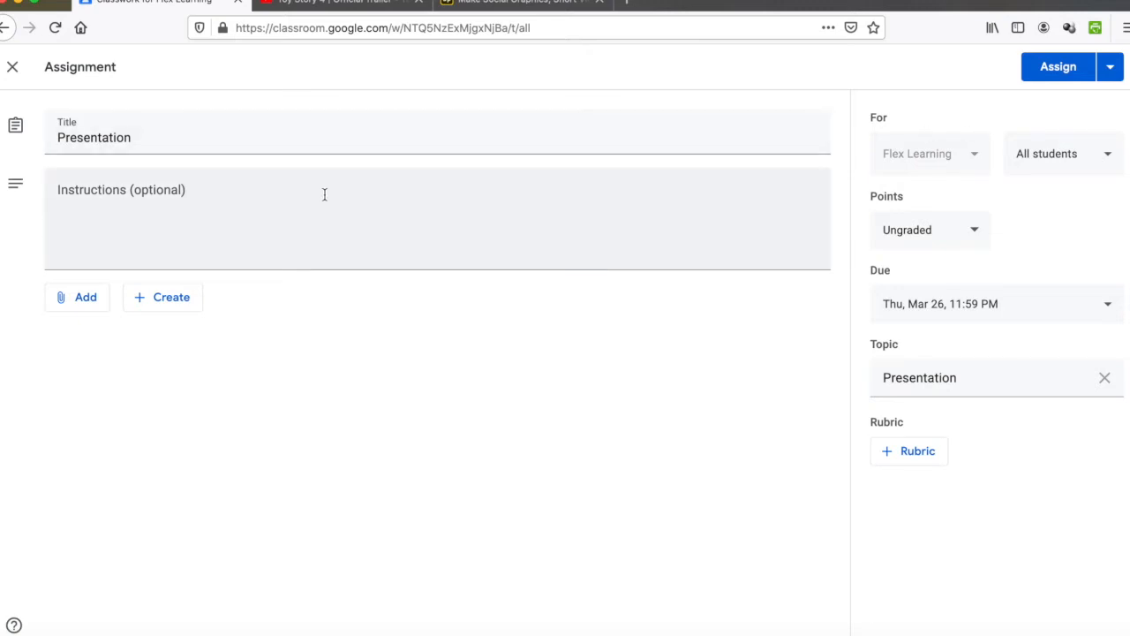
# Step: Enter "Please complete the presentation" as the assignment's instructions
pyautogui.click(249, 196)
pyautogui.write('Ple')
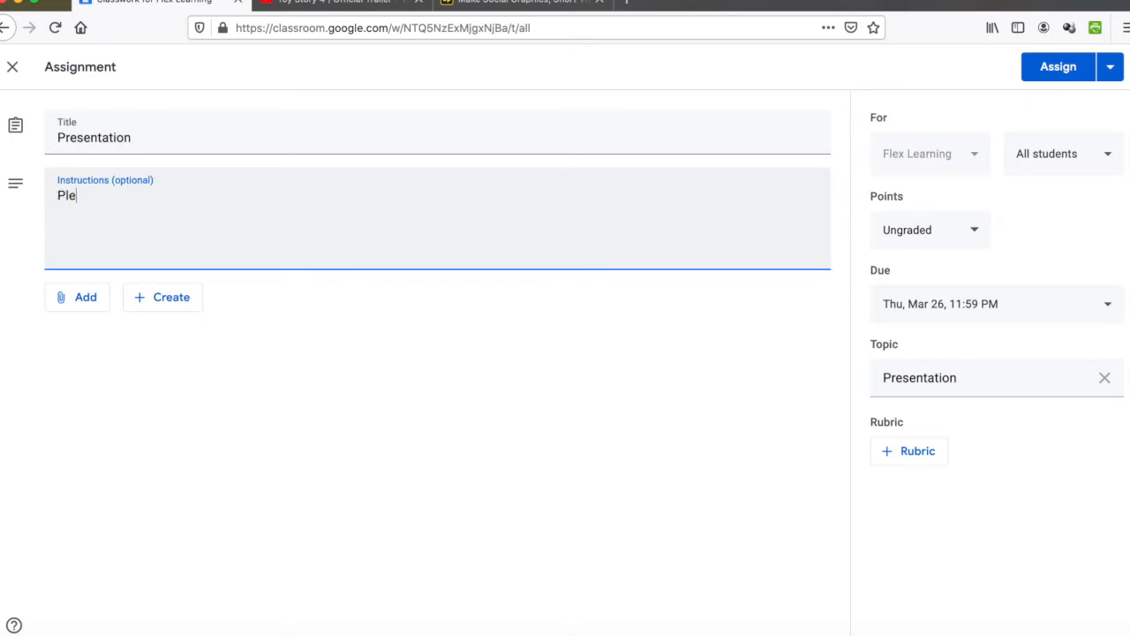
pyautogui.write('ase complete the presentation')
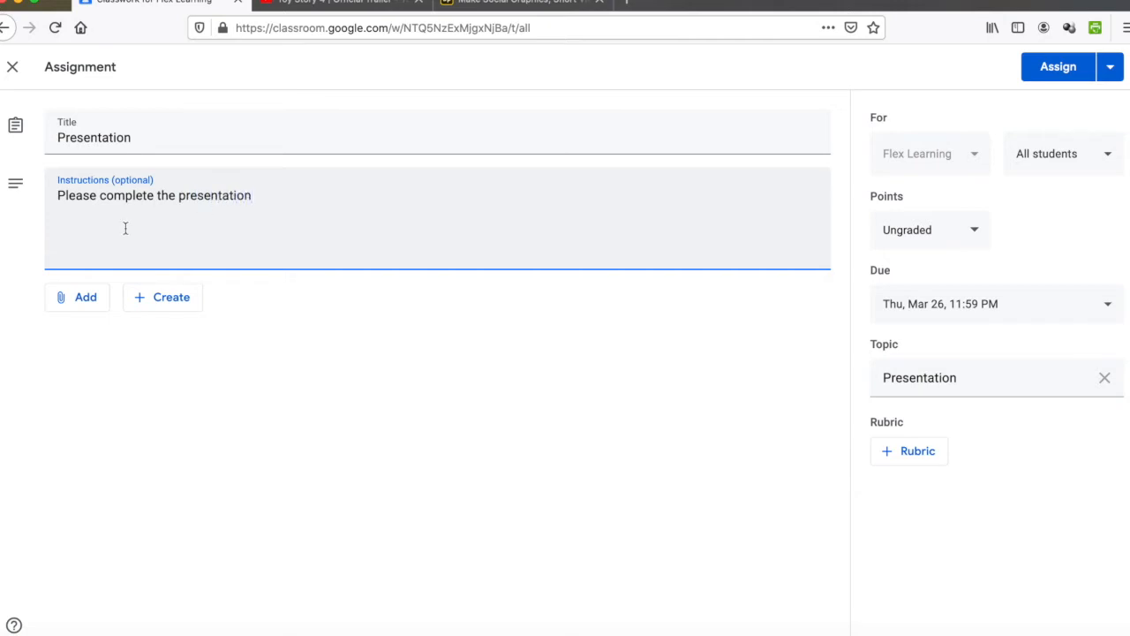
# Step: Attach the Generic Presentation slides from Google Drive to the Presentation assignment and dismiss the sharing settings notice
pyautogui.click(81, 306)
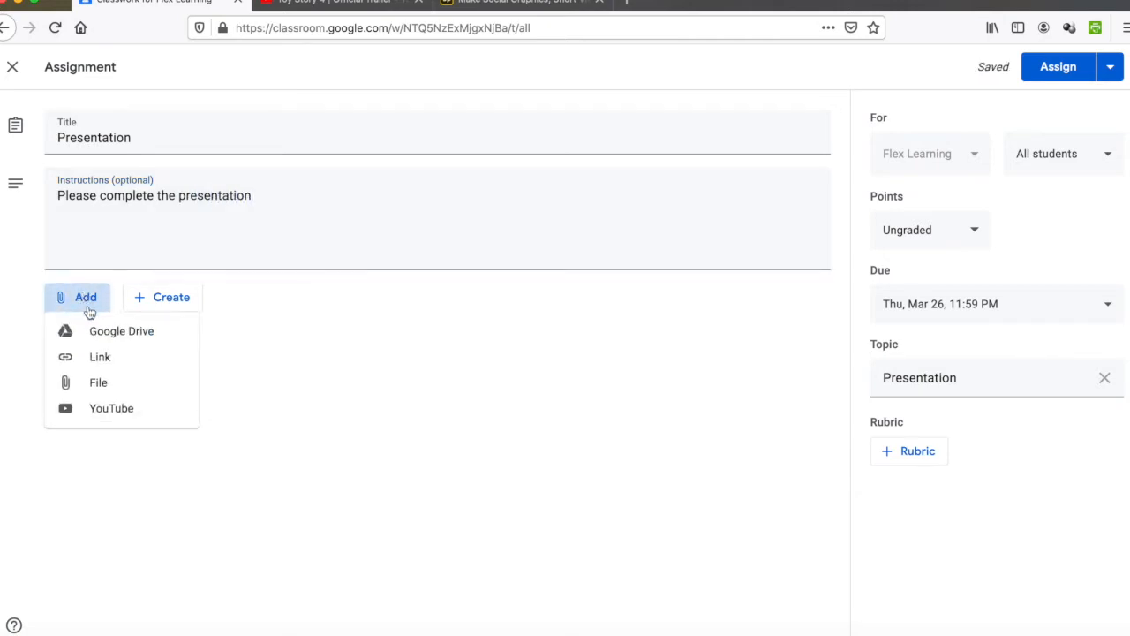
pyautogui.click(117, 342)
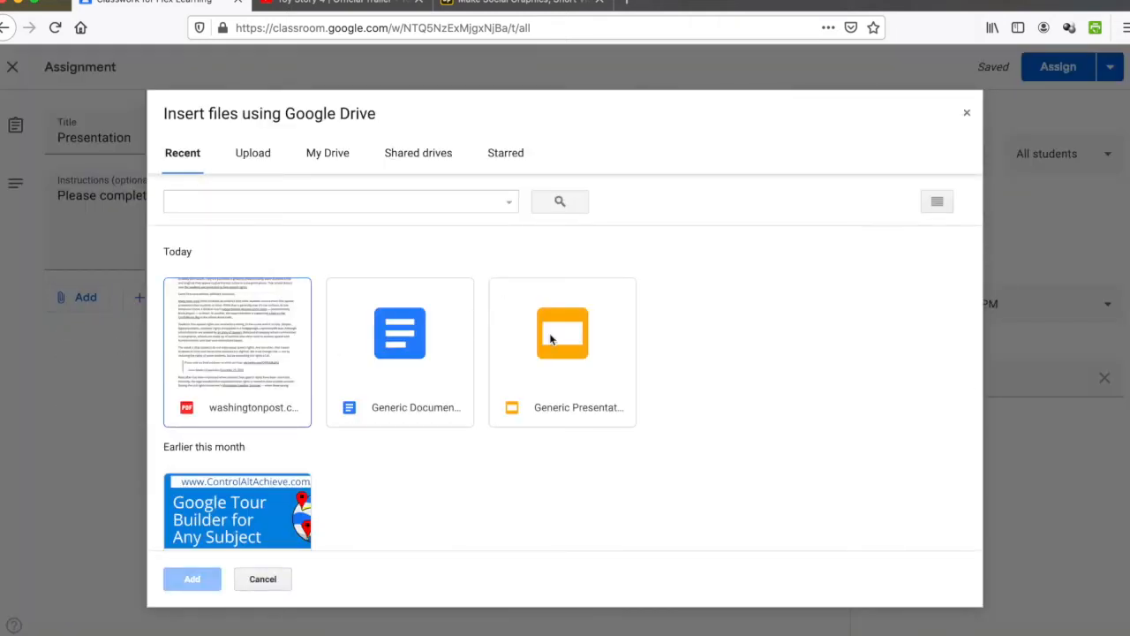
pyautogui.click(551, 339)
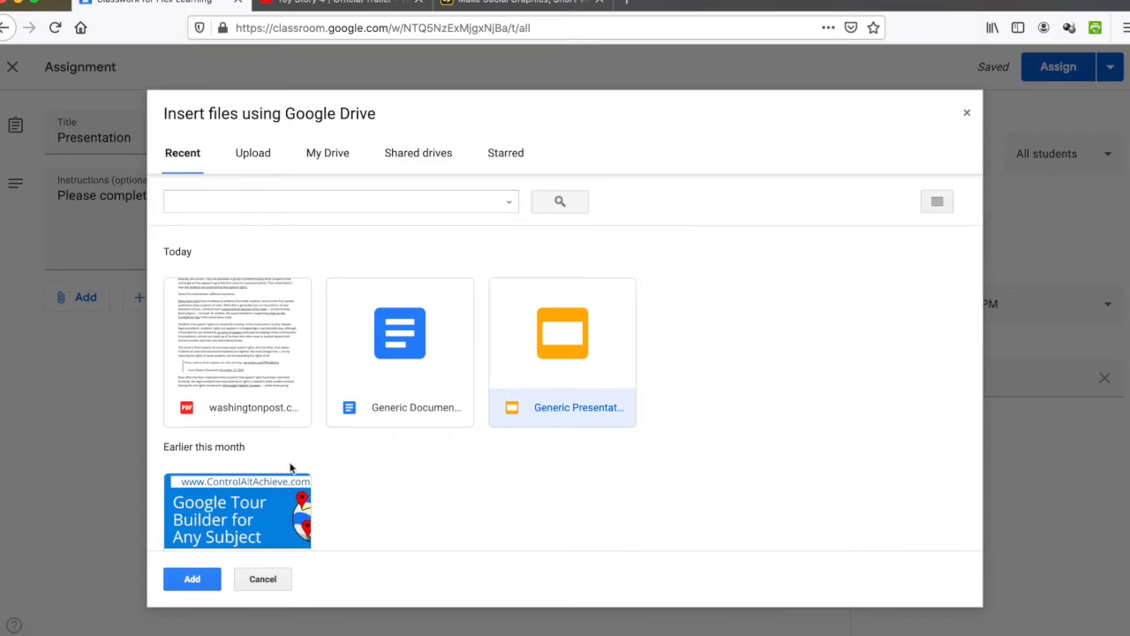
pyautogui.click(192, 577)
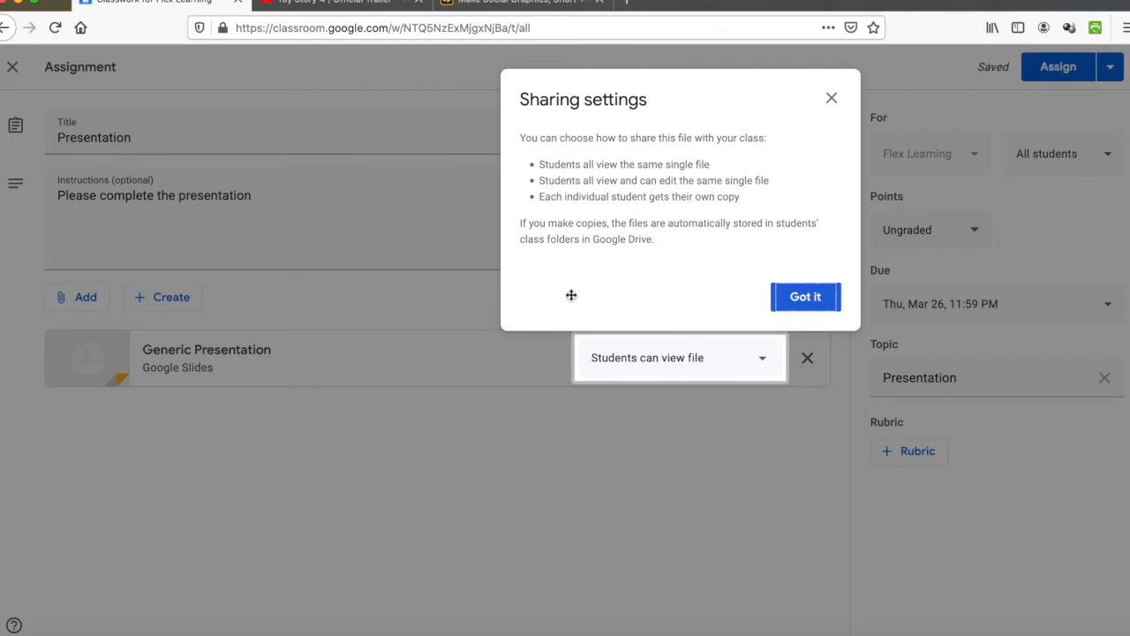
pyautogui.click(800, 302)
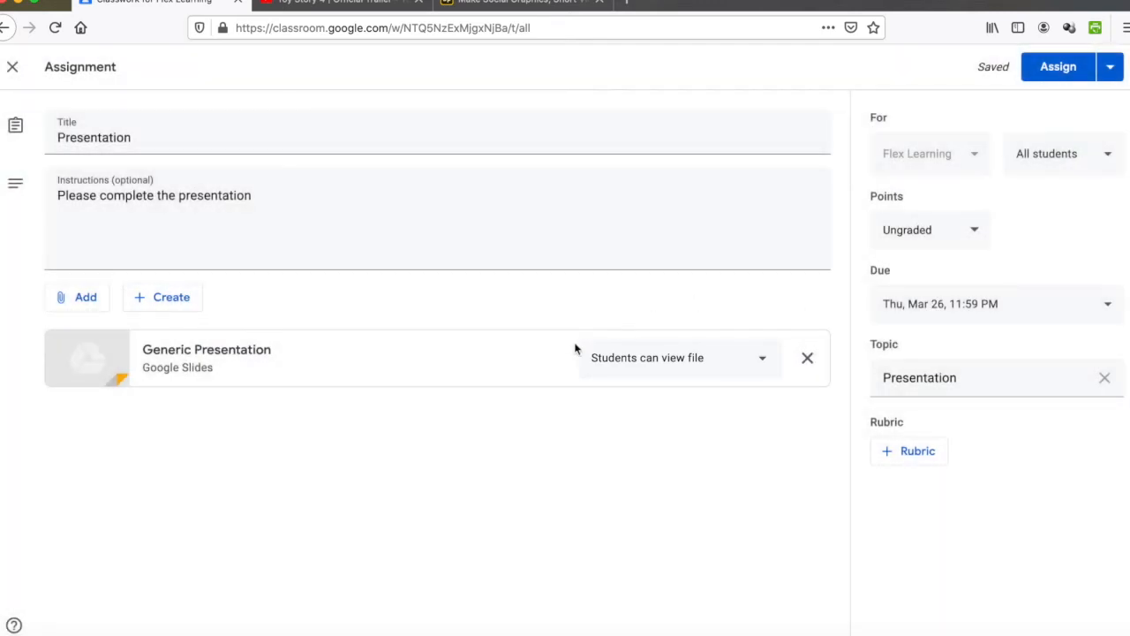
# Step: Set the sharing of the attached Generic Presentation to "Make a copy for each student"
pyautogui.click(695, 361)
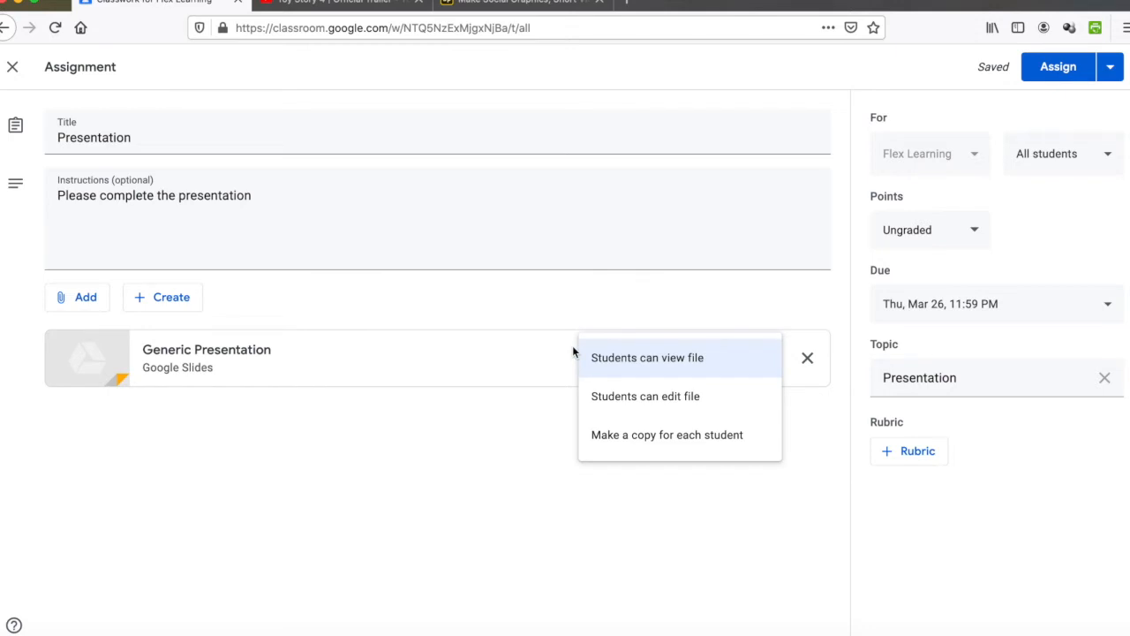
pyautogui.click(626, 399)
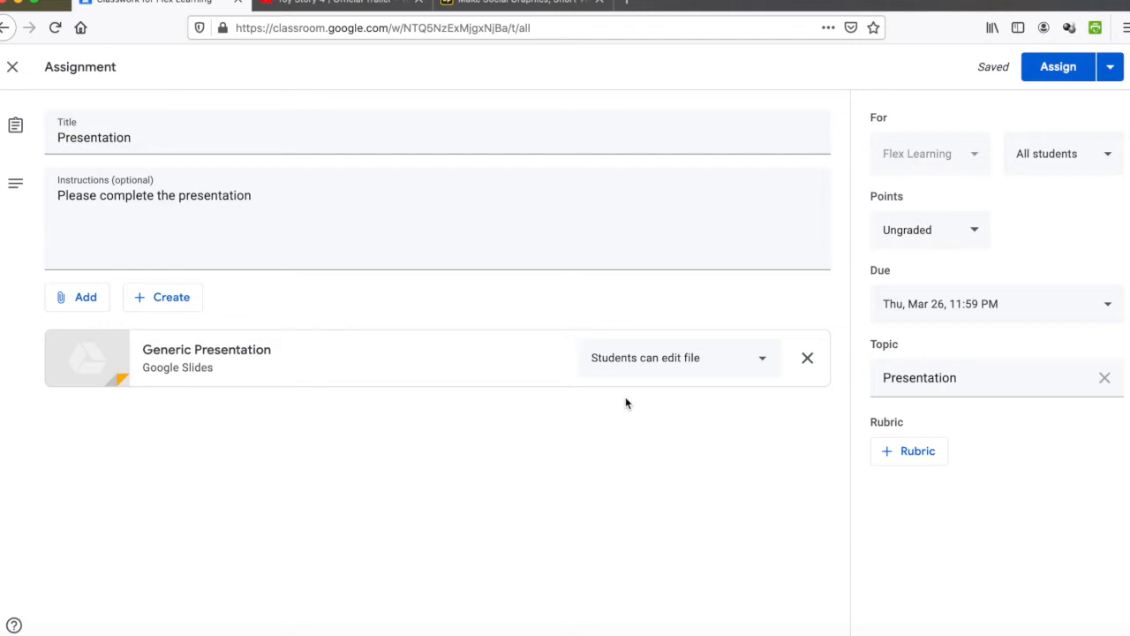
pyautogui.click(647, 363)
pyautogui.click(654, 396)
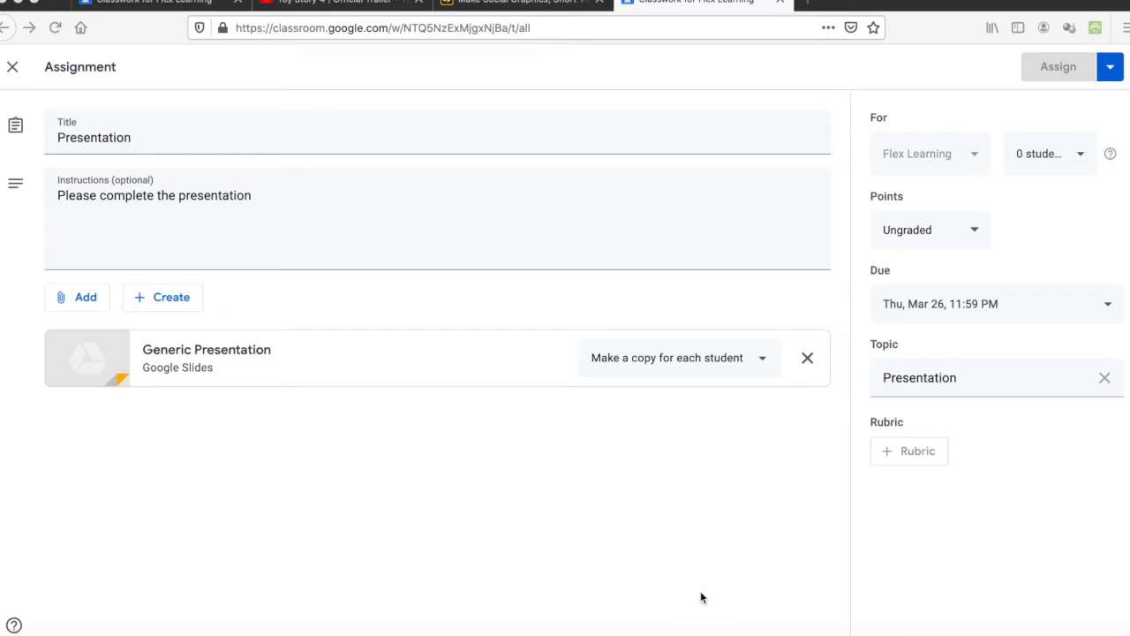
# Step: Find Social Media Rubric.pdf on the computer by searching for "rubri" and upload it as an assignment attachment
pyautogui.click(93, 297)
pyautogui.click(93, 299)
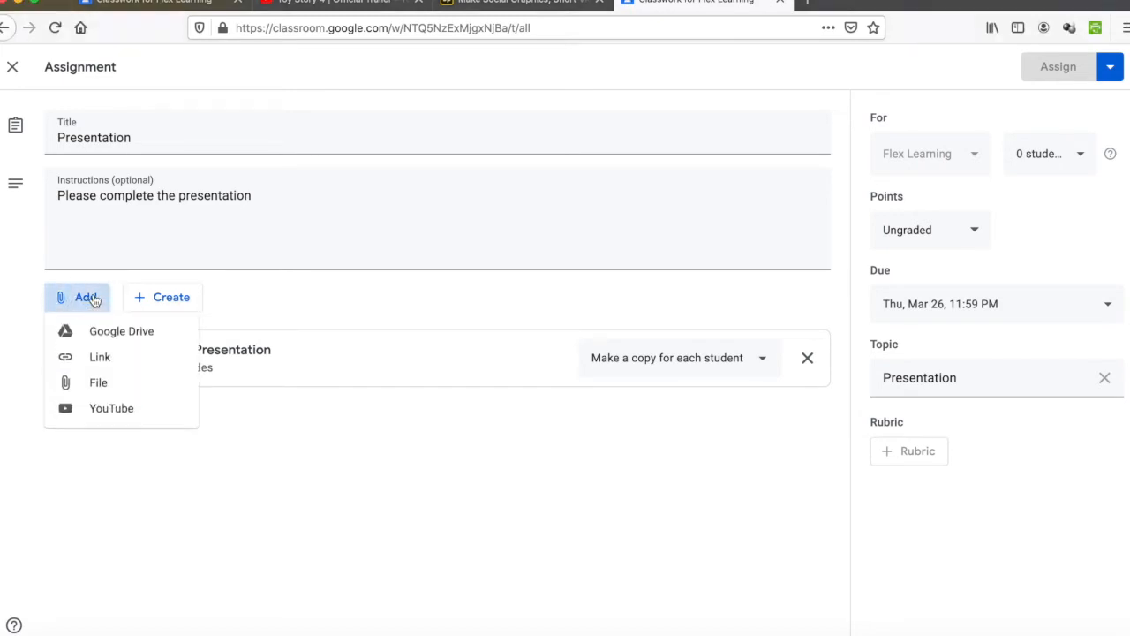
pyautogui.click(110, 384)
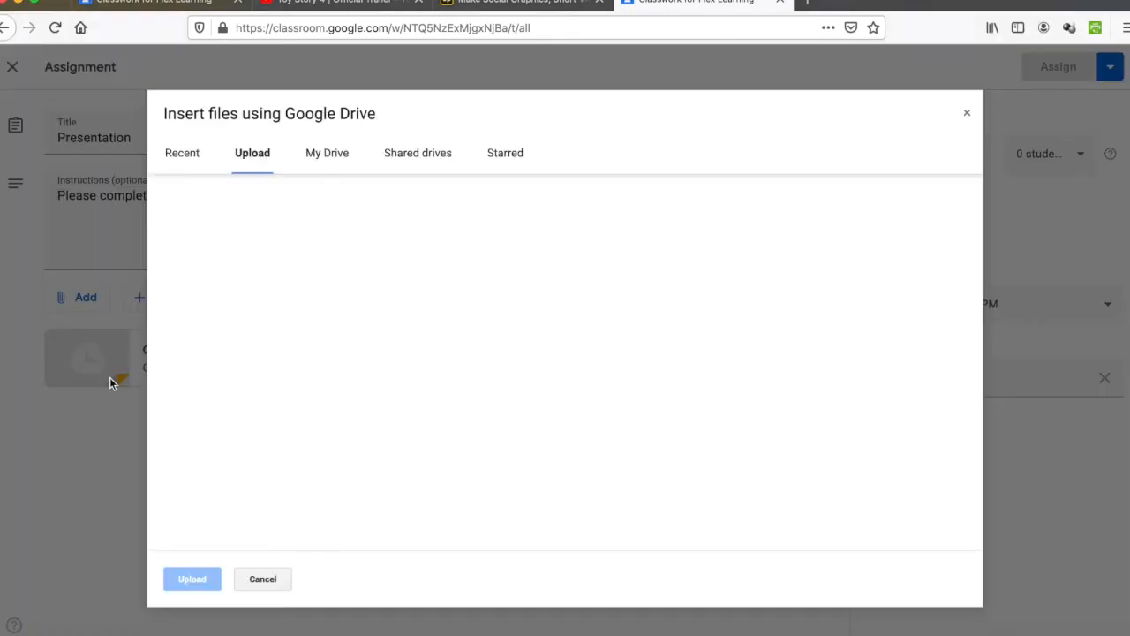
pyautogui.click(545, 365)
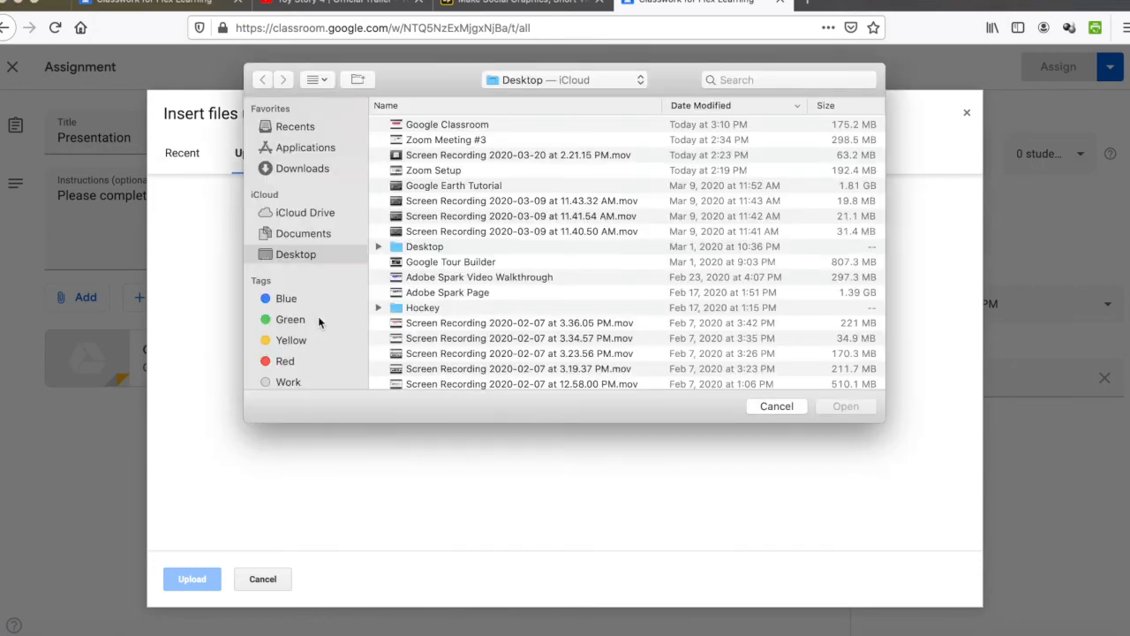
pyautogui.click(724, 79)
pyautogui.write('rubr')
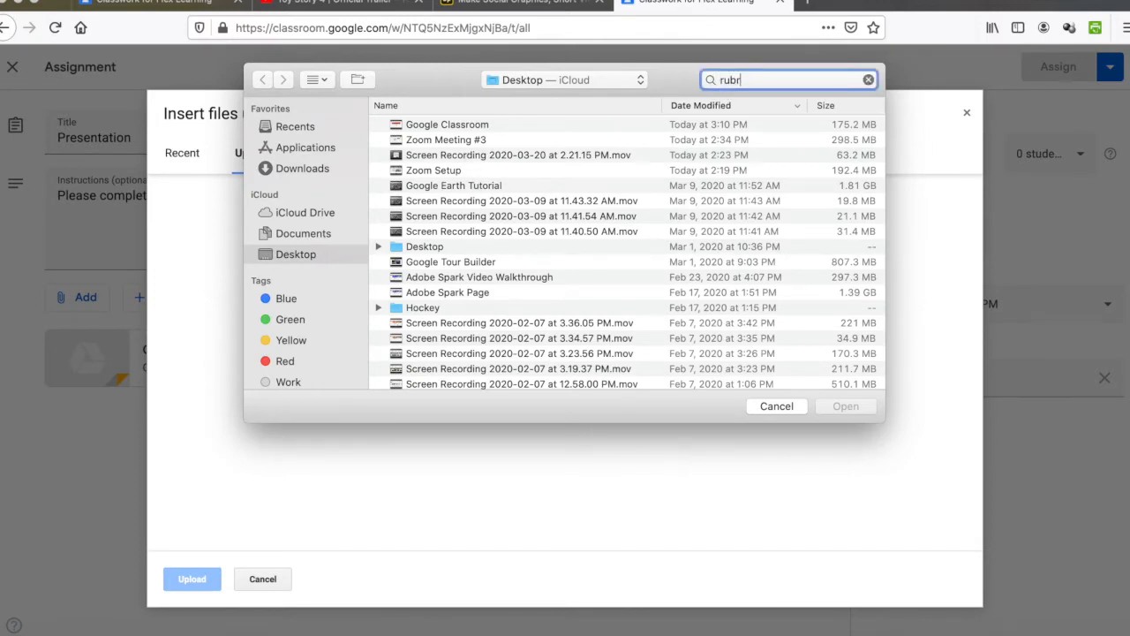
pyautogui.write('i')
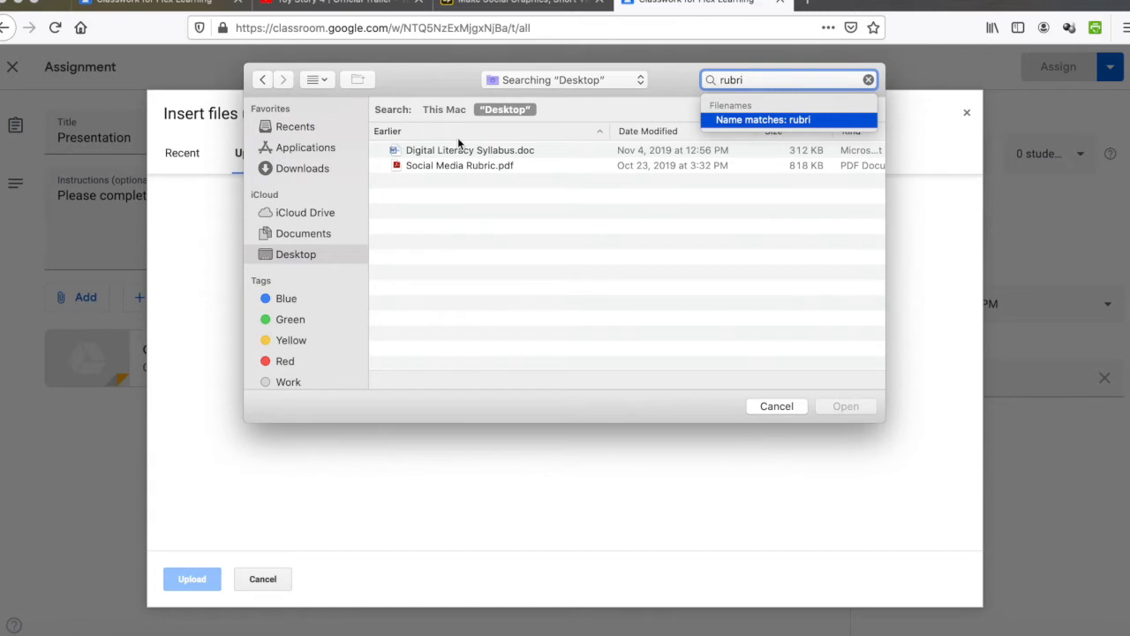
pyautogui.click(450, 166)
pyautogui.click(843, 406)
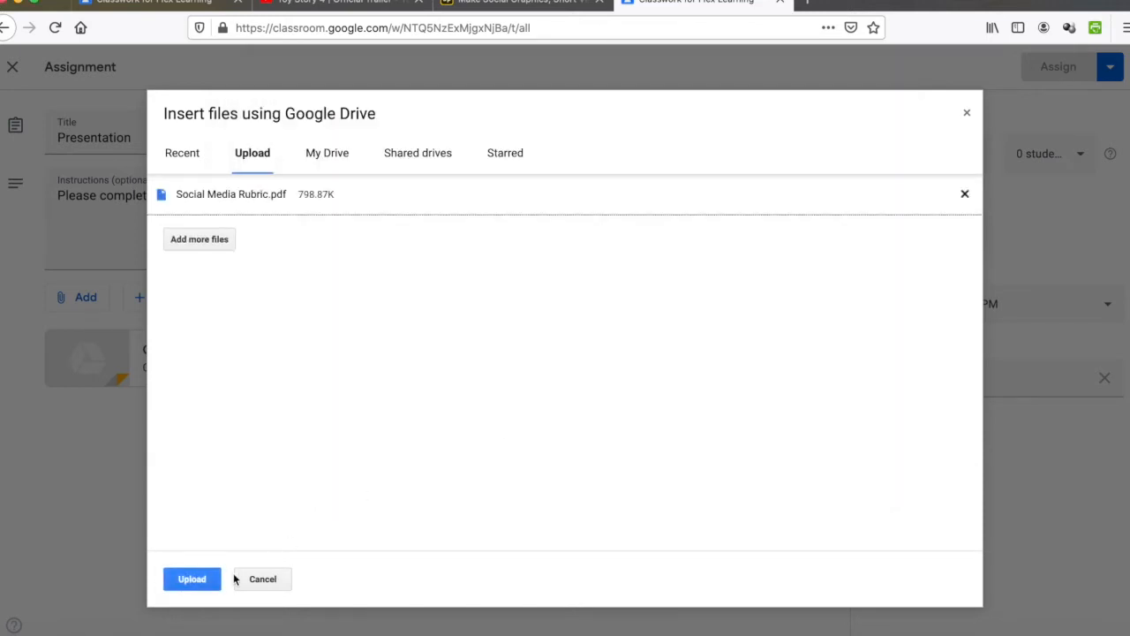
pyautogui.click(193, 580)
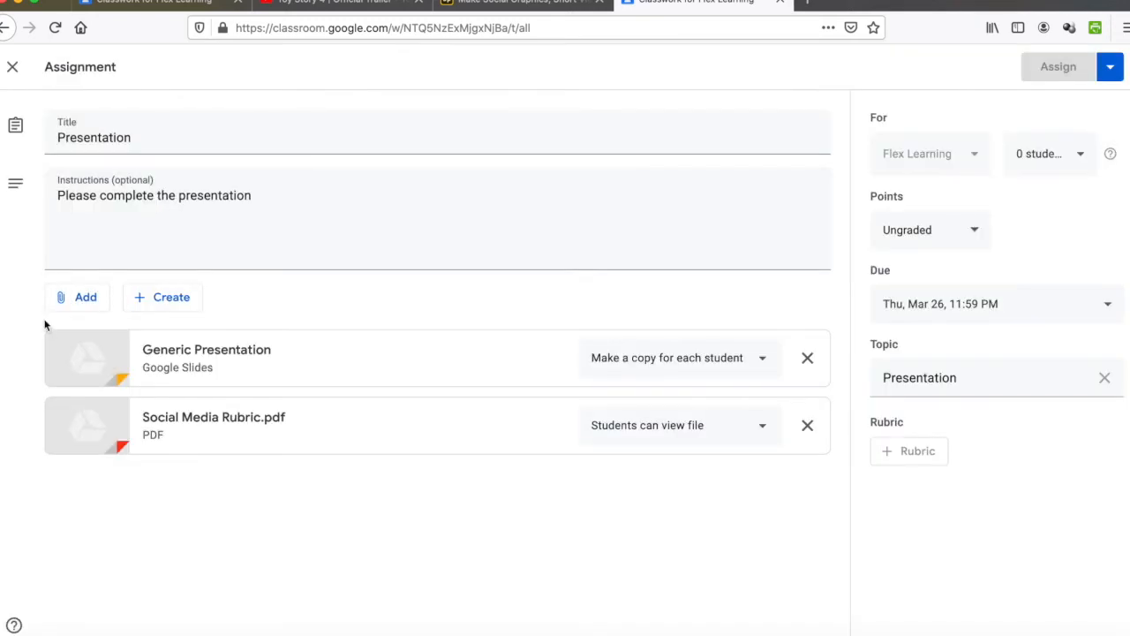
pyautogui.click(77, 301)
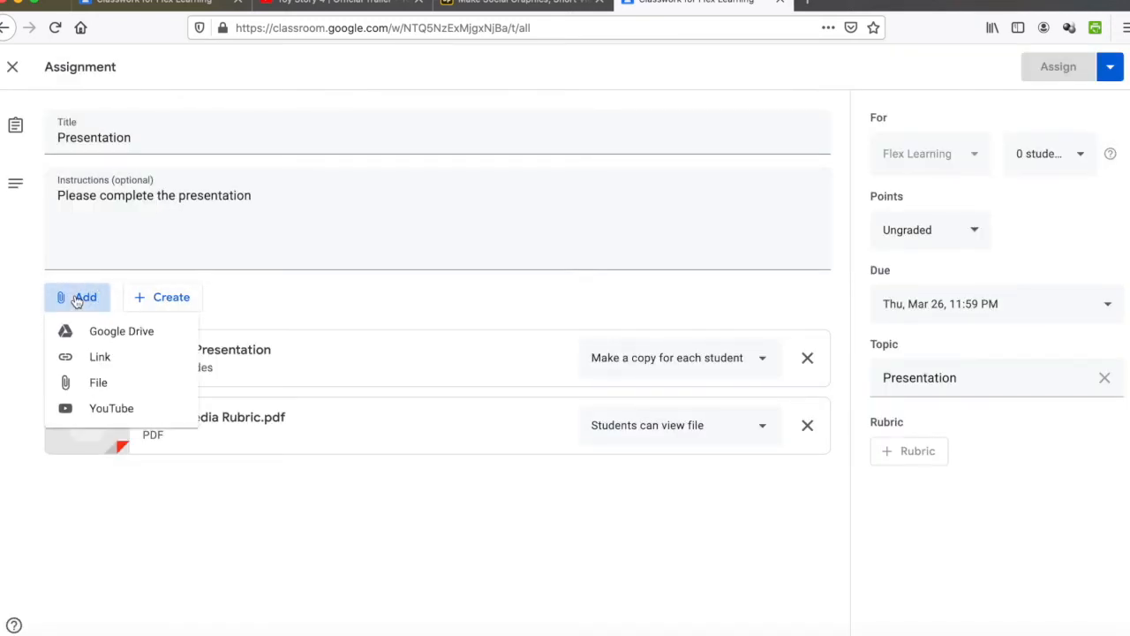
pyautogui.click(94, 362)
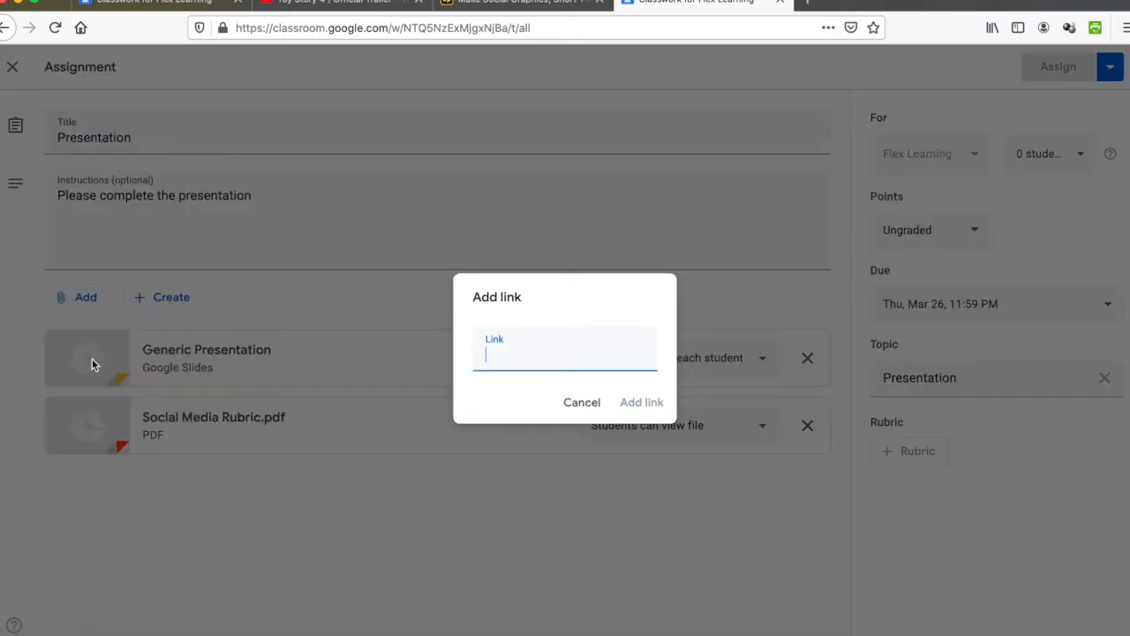
pyautogui.write('https://spark.adobe.com/')
pyautogui.click(633, 402)
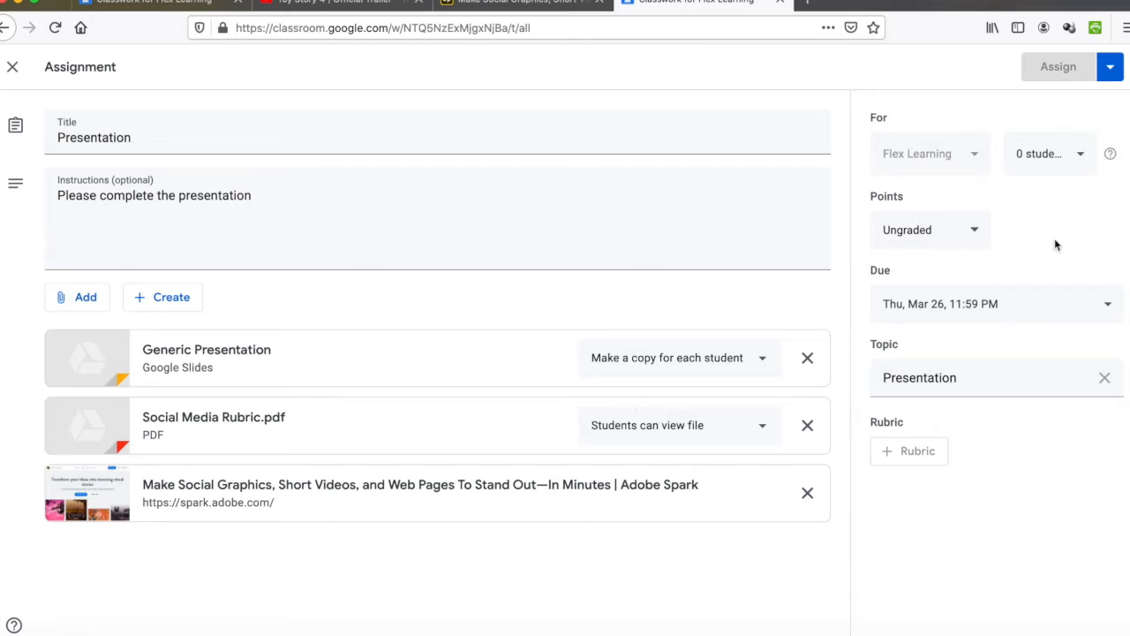
# Step: Select All students as the recipients and assign the Presentation assignment
pyautogui.click(1085, 154)
pyautogui.click(945, 205)
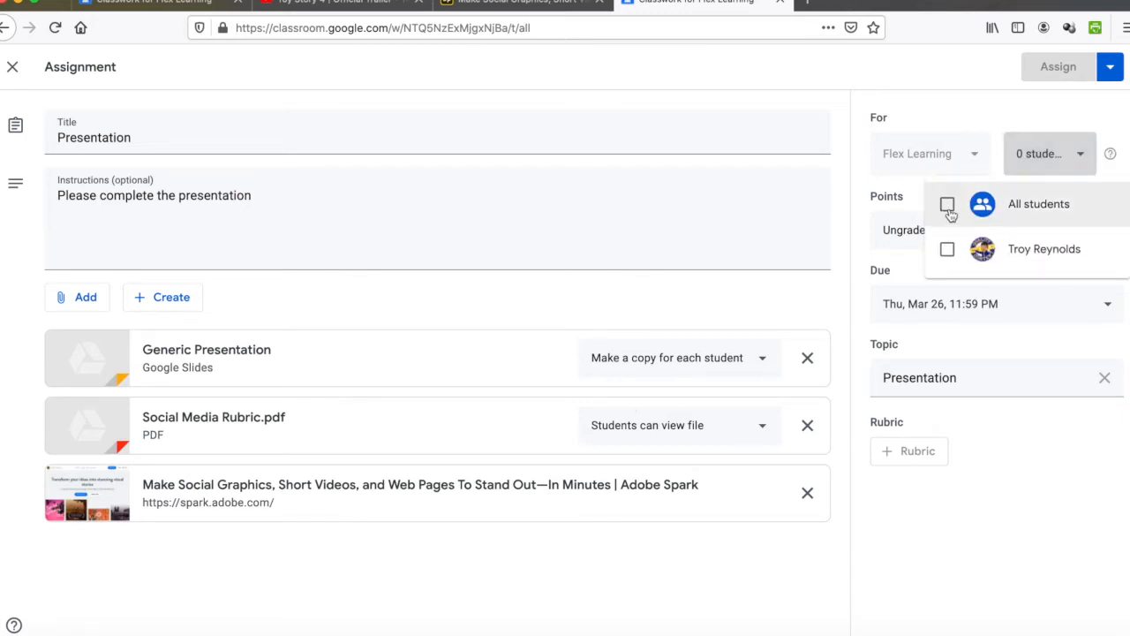
pyautogui.click(1009, 115)
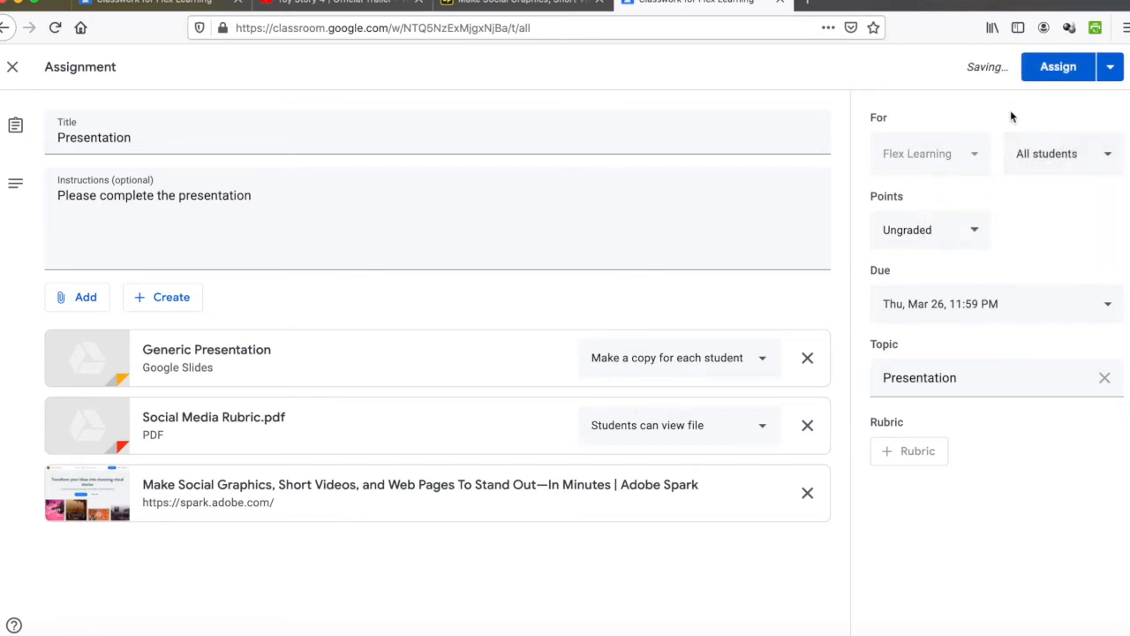
pyautogui.click(1051, 67)
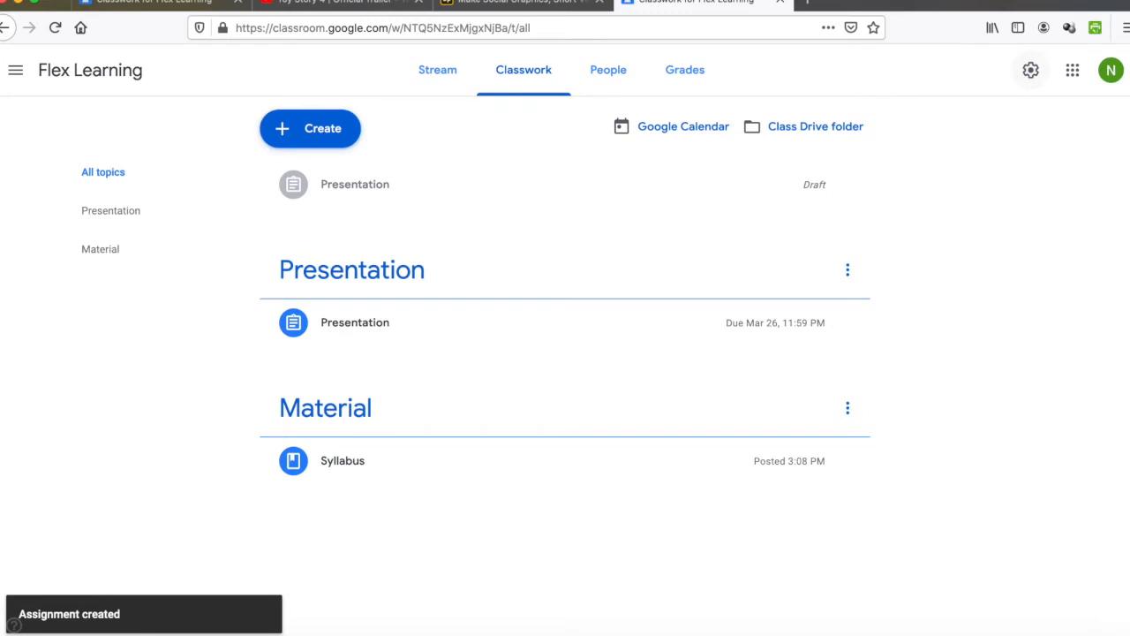
# Step: Review the student work for the posted Presentation assignment and examine the assigned student's copy of the slides
pyautogui.click(379, 311)
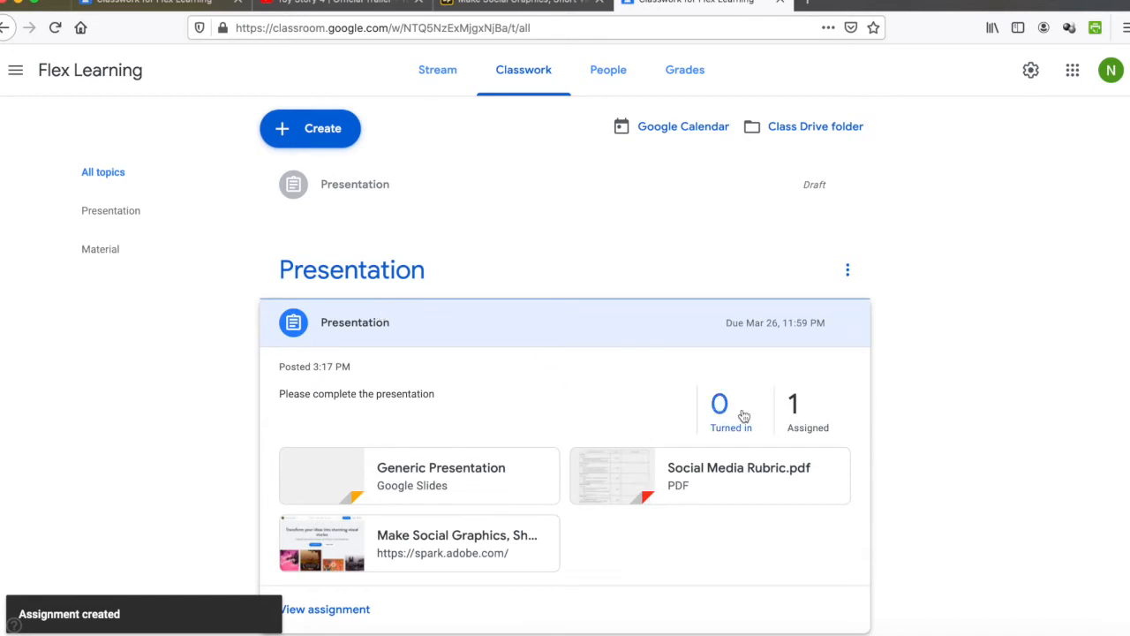
pyautogui.click(795, 413)
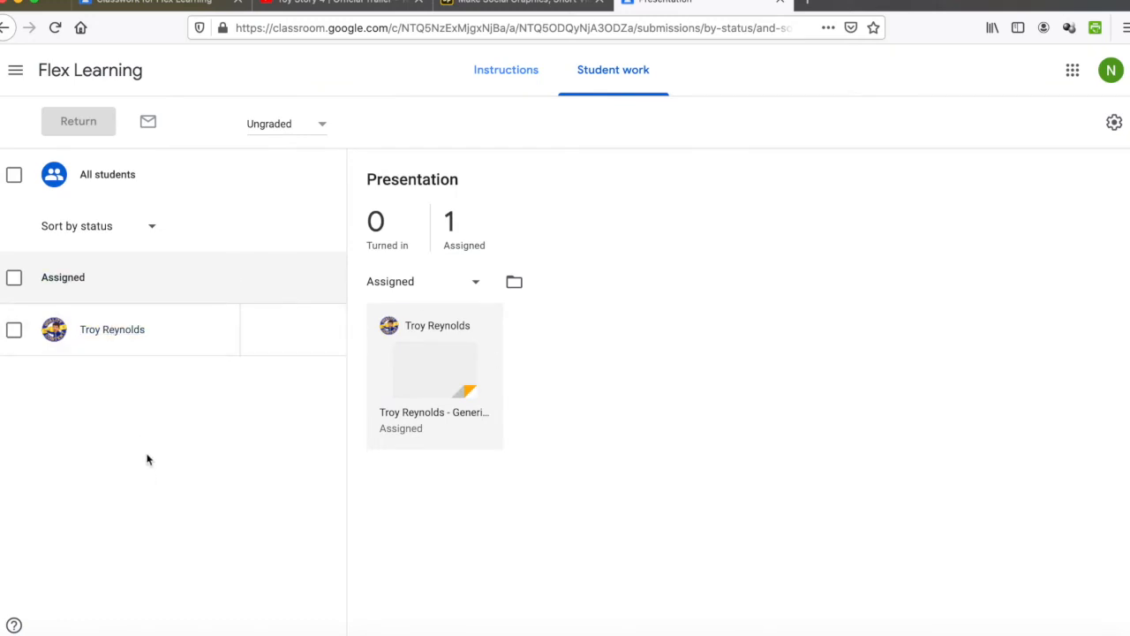
pyautogui.click(432, 356)
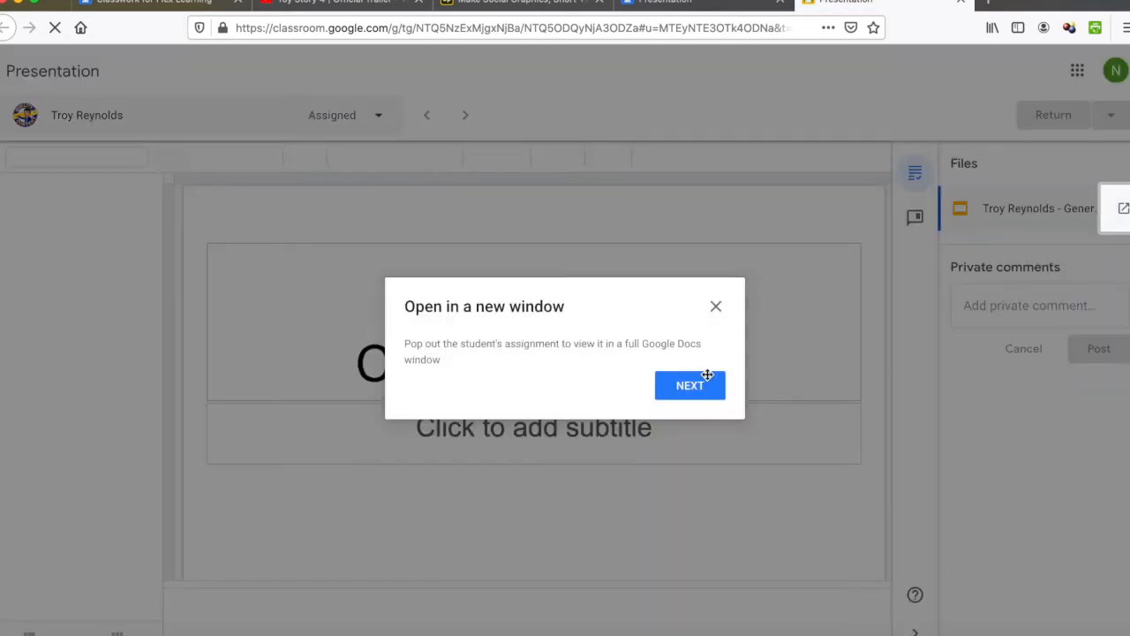
pyautogui.click(715, 306)
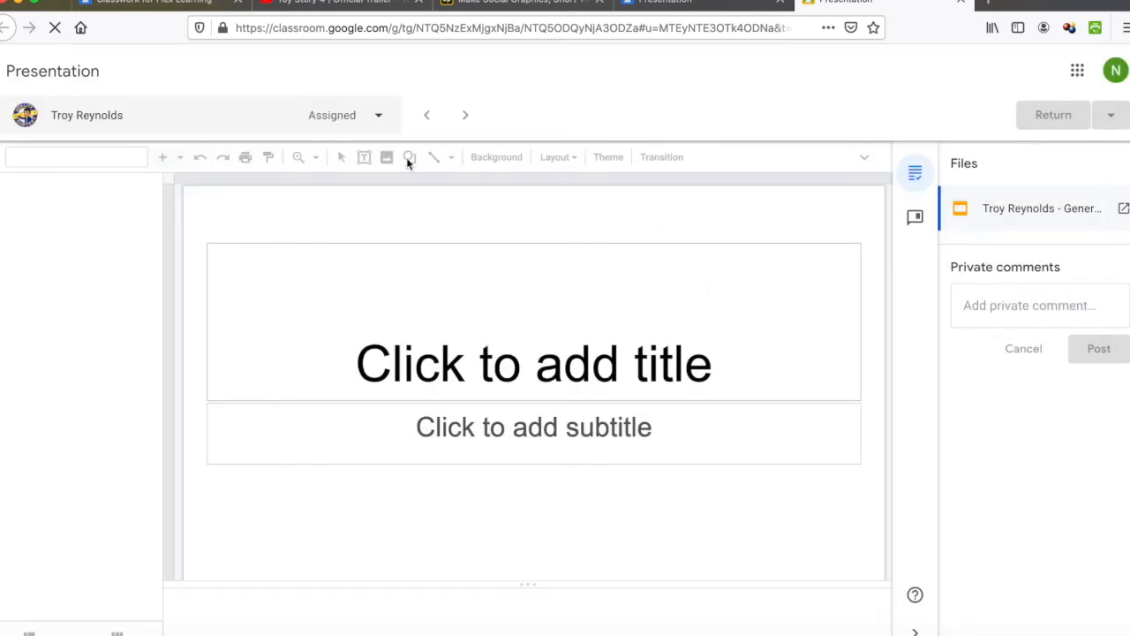
pyautogui.click(866, 157)
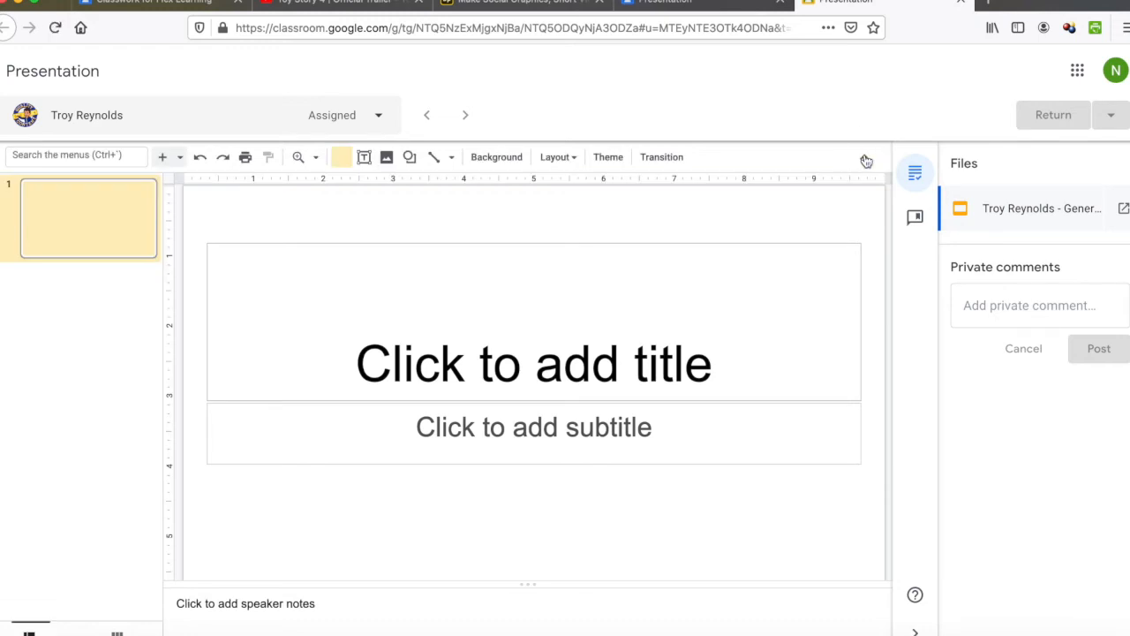
pyautogui.click(867, 161)
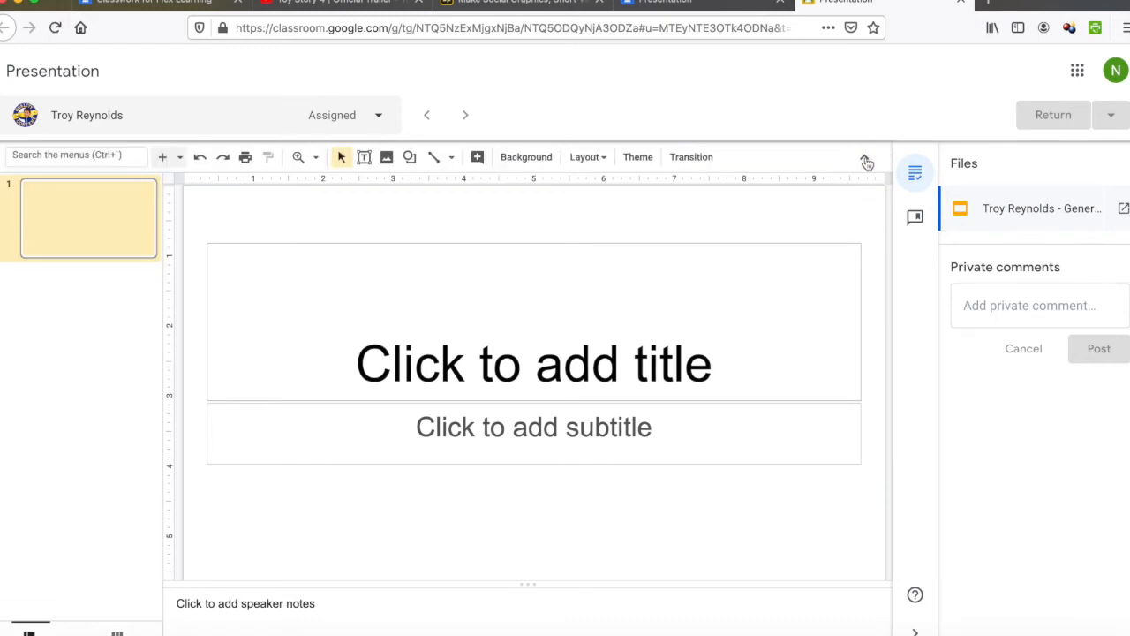
pyautogui.click(867, 163)
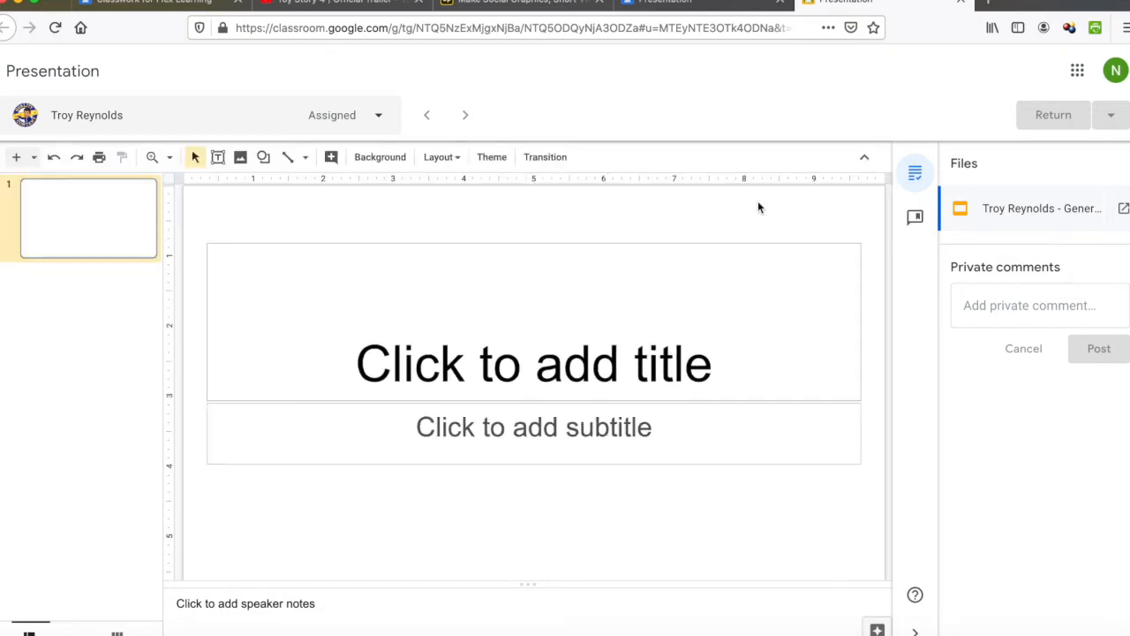
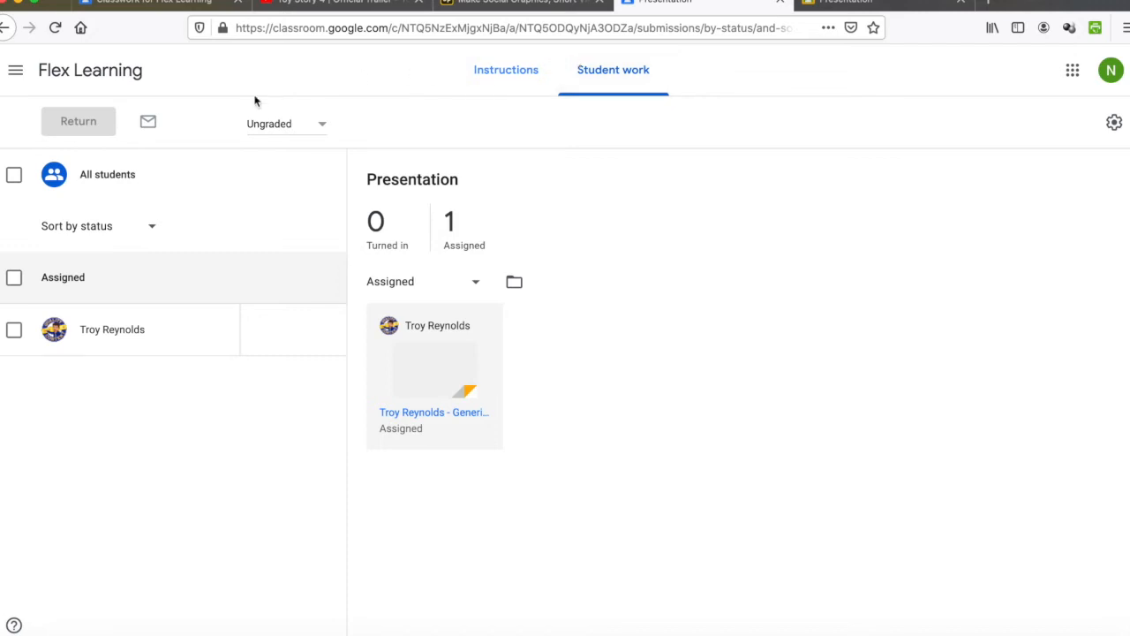
# Step: Create a new assignment in the Flex Learning classwork titled "Paper" with the instructions "Write me your essay"
pyautogui.click(57, 70)
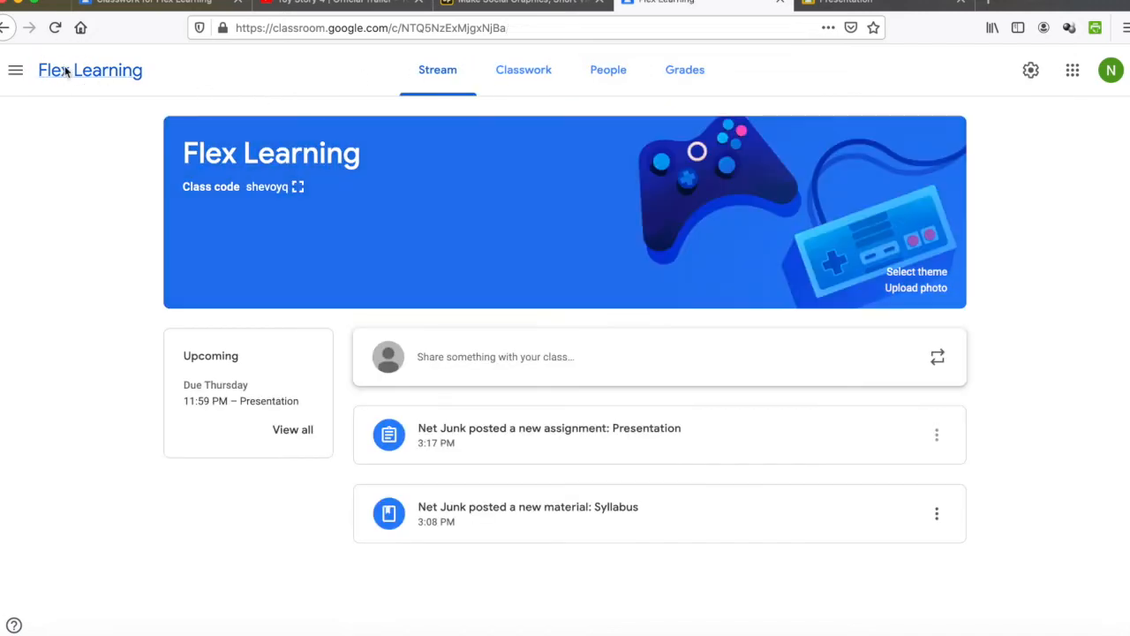
pyautogui.click(526, 74)
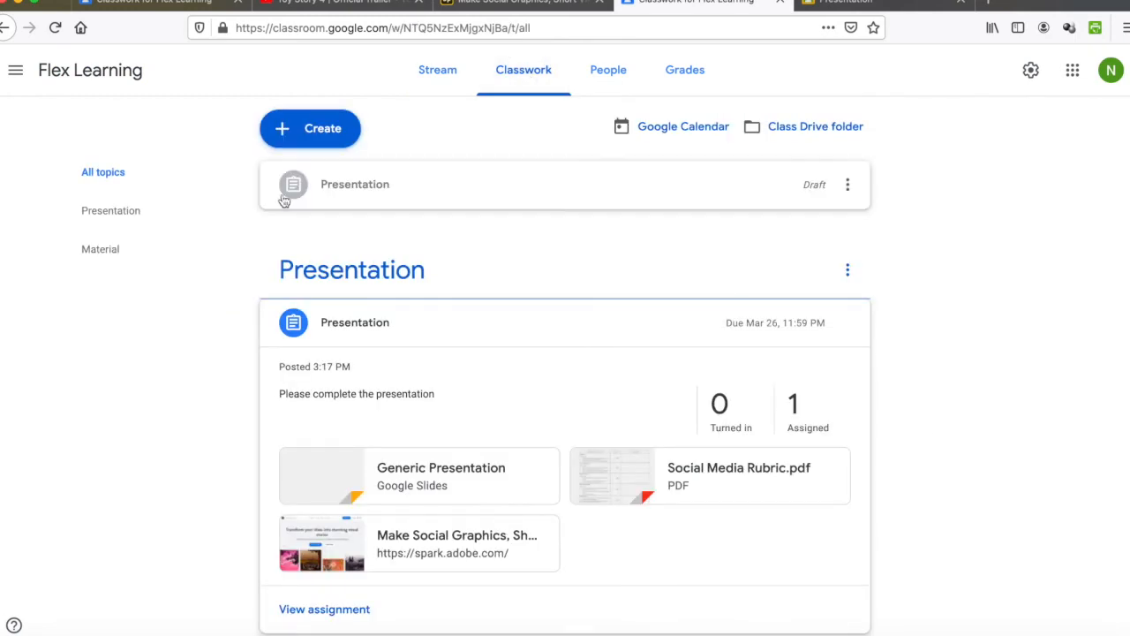
pyautogui.click(303, 145)
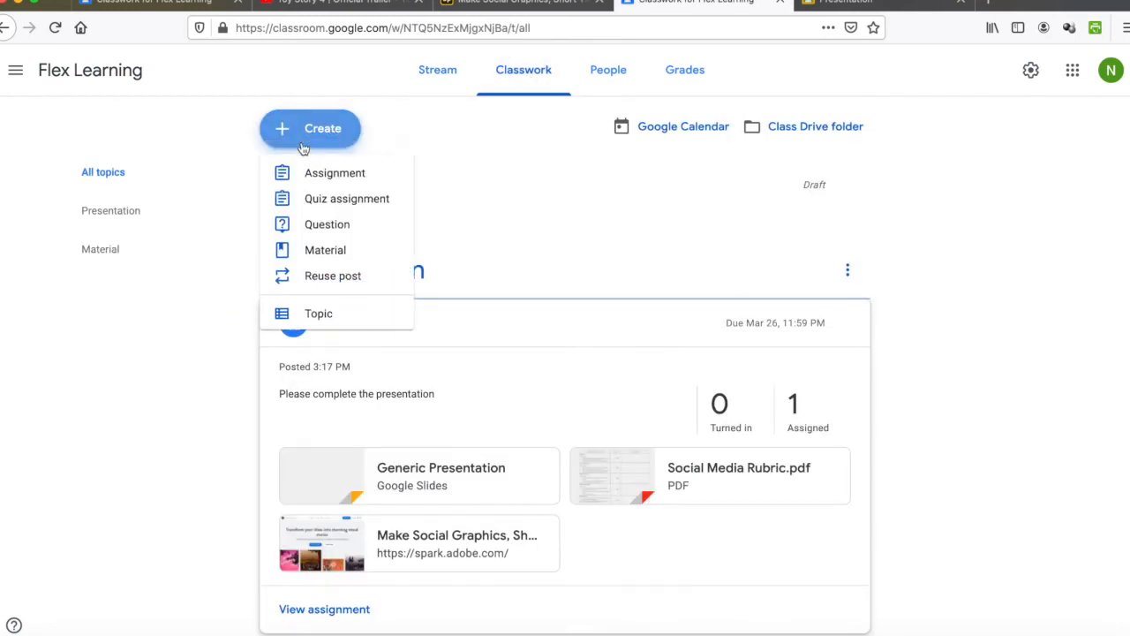
pyautogui.click(321, 181)
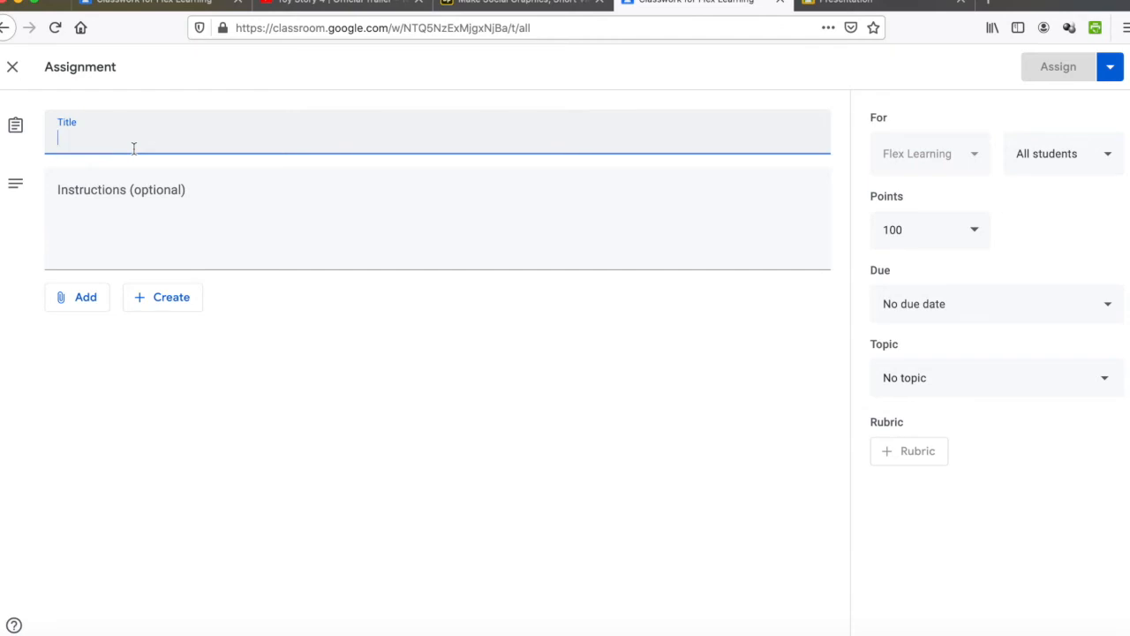
pyautogui.write('Paper')
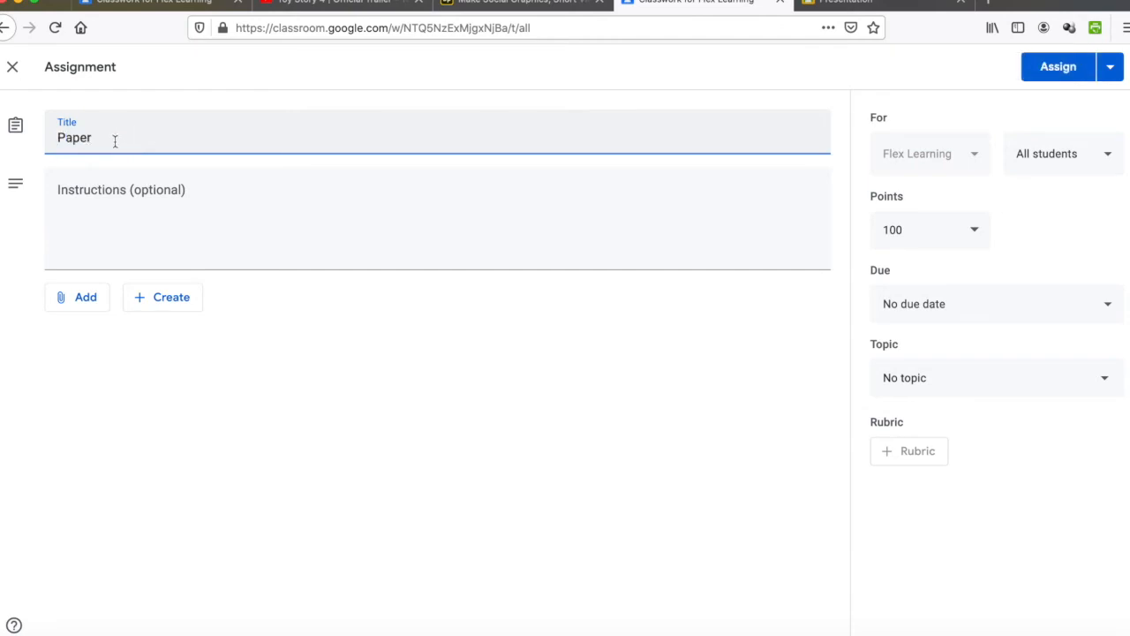
pyautogui.click(117, 199)
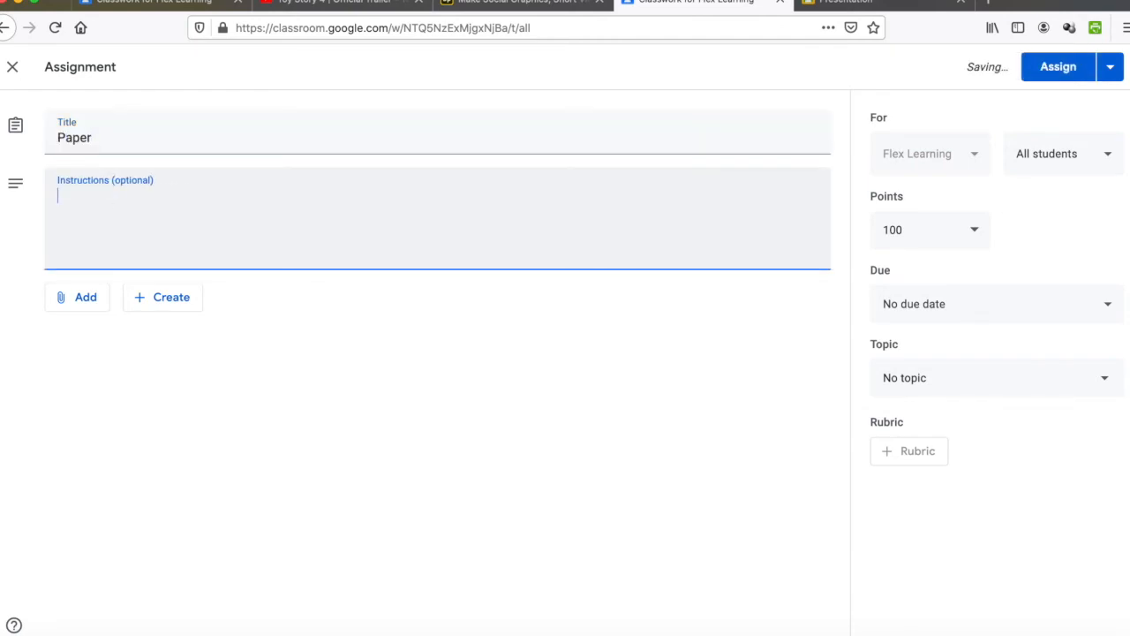
pyautogui.write('Write me your essay')
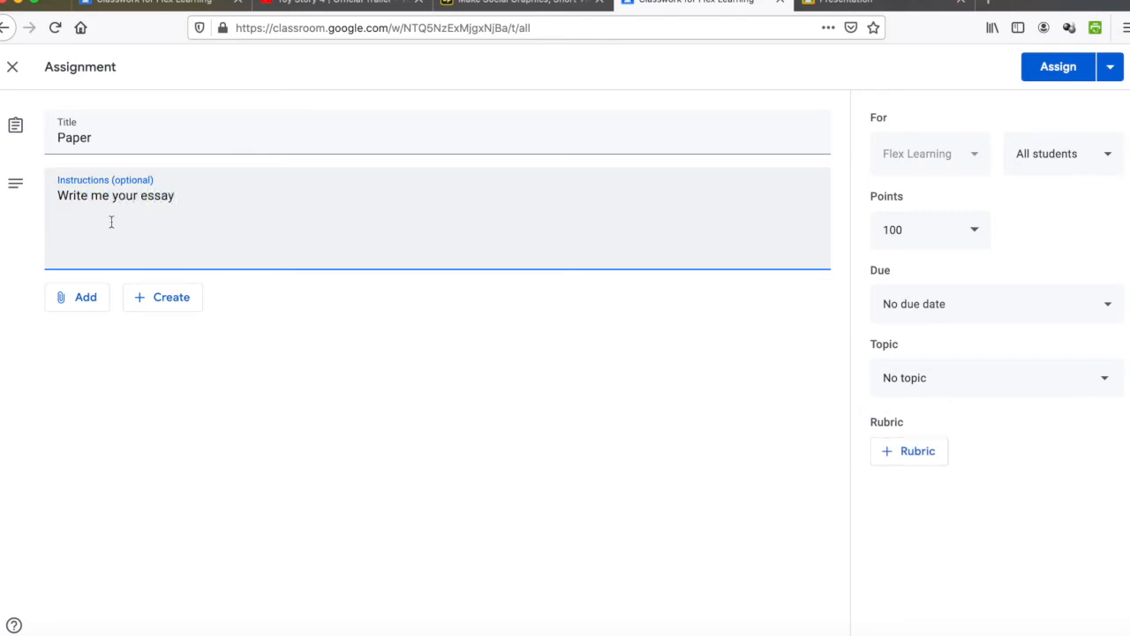
# Step: Attach the Generic Document Google Docs file from Google Drive to the Paper assignment
pyautogui.click(82, 298)
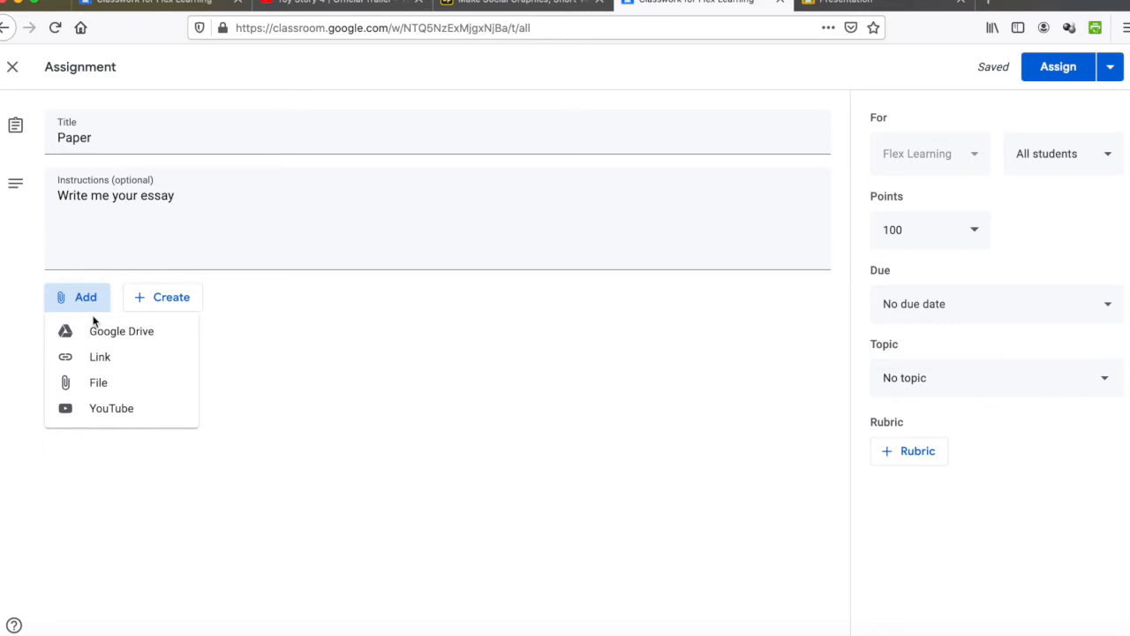
pyautogui.click(111, 332)
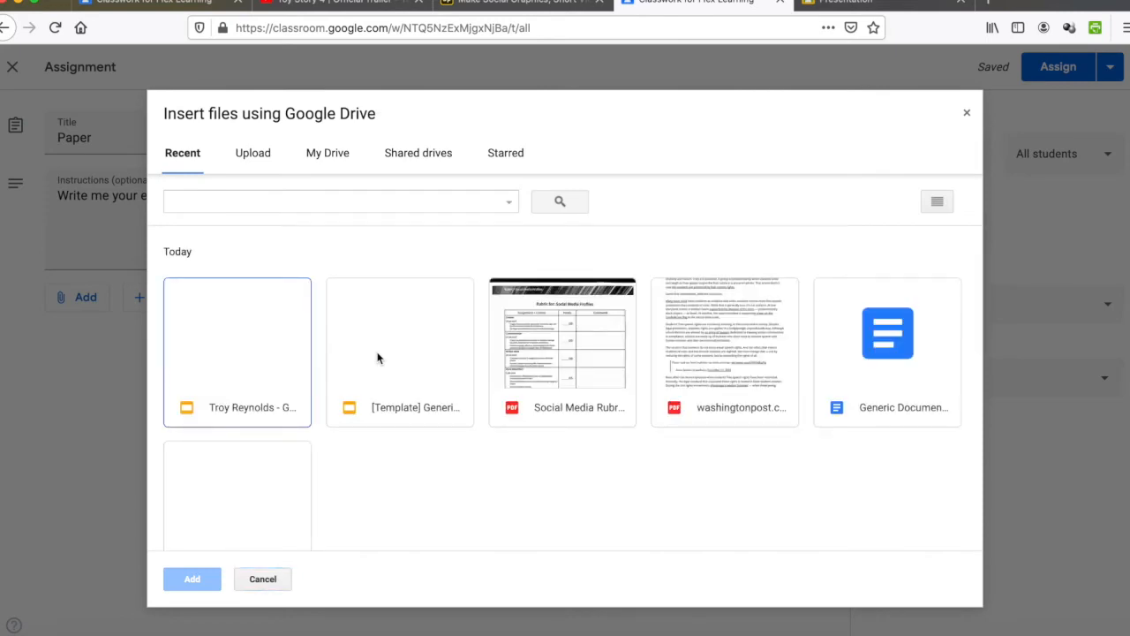
pyautogui.click(874, 352)
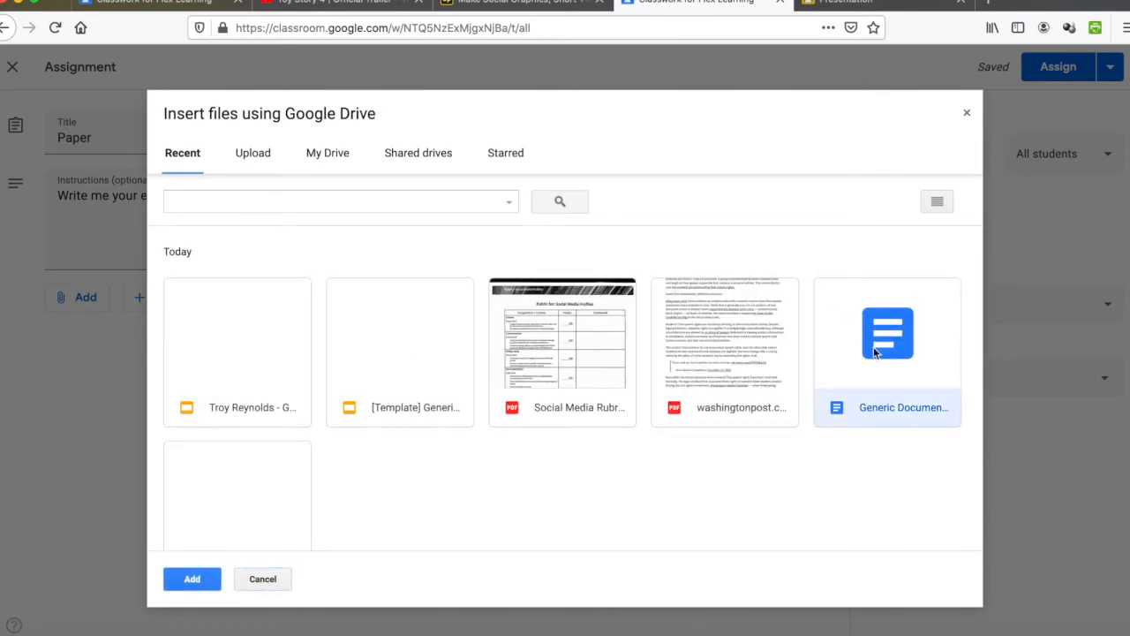
pyautogui.click(192, 580)
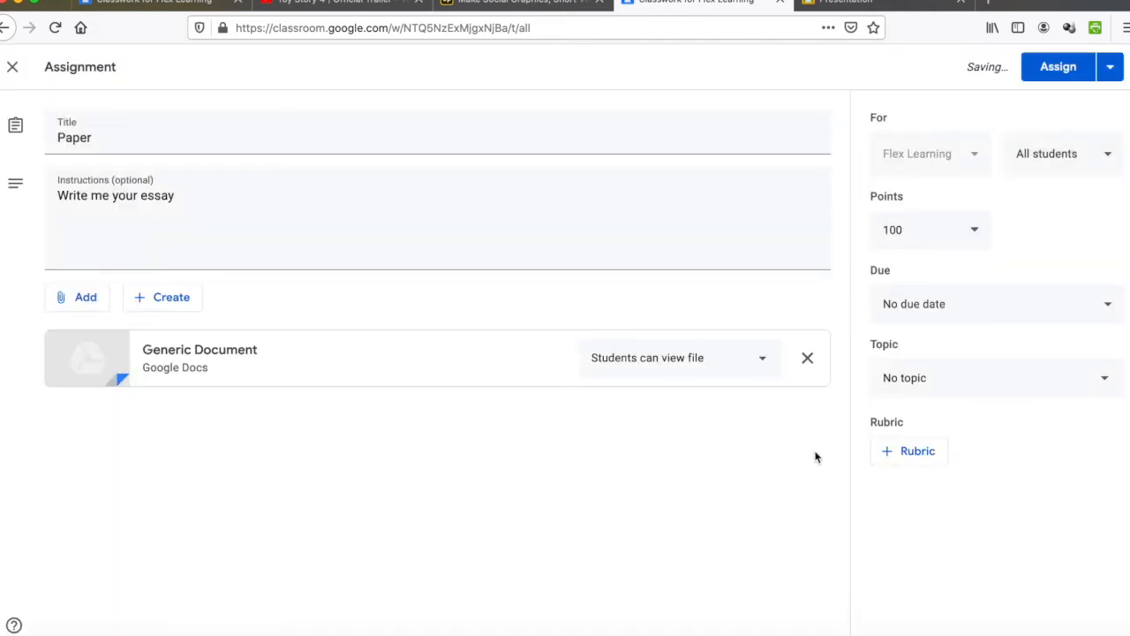
# Step: Set the Paper assignment's points to 755
pyautogui.click(918, 232)
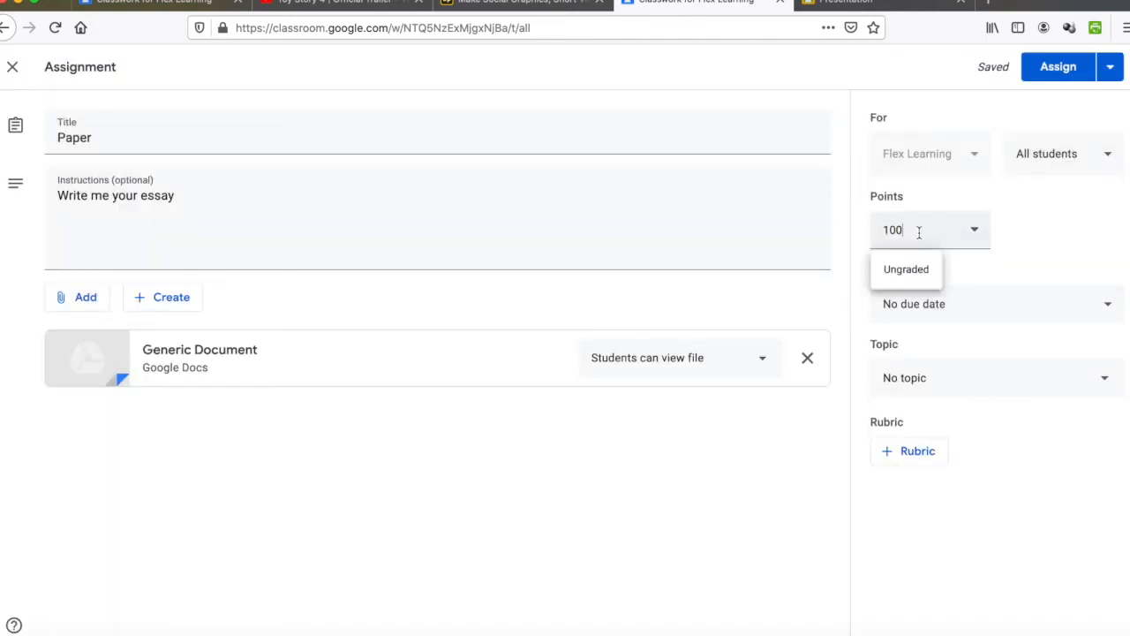
pyautogui.press('BackSpace')
pyautogui.press('BackSpace')
# Step: Set the Paper assignment's due date to Apr 1, 2020 at 11:59 PM
pyautogui.click(1014, 307)
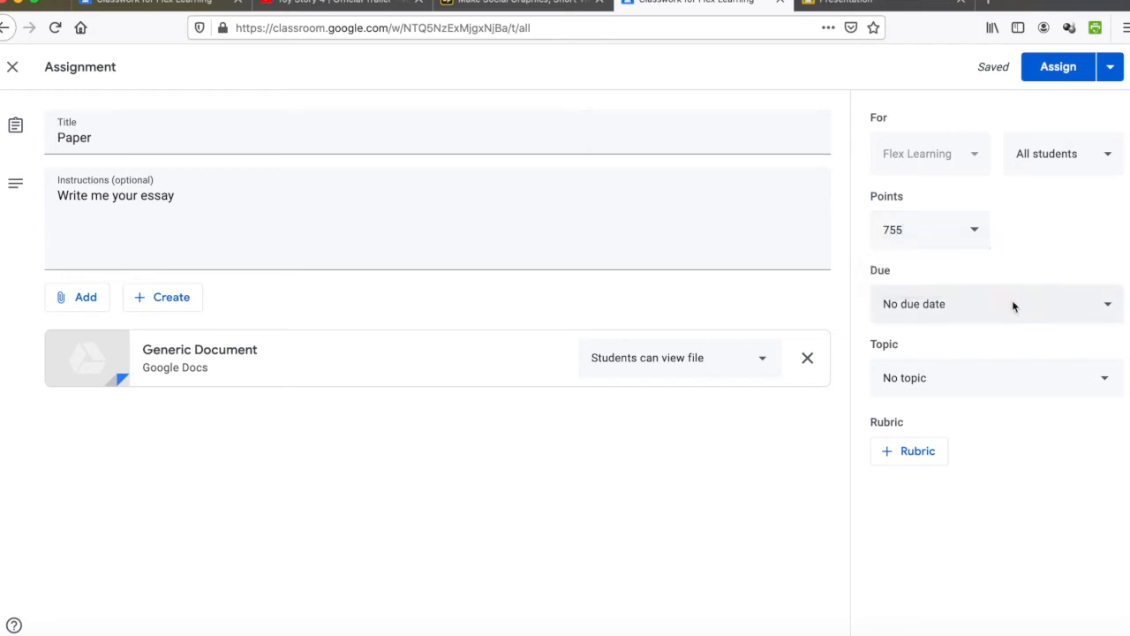
pyautogui.click(1100, 311)
pyautogui.click(1035, 366)
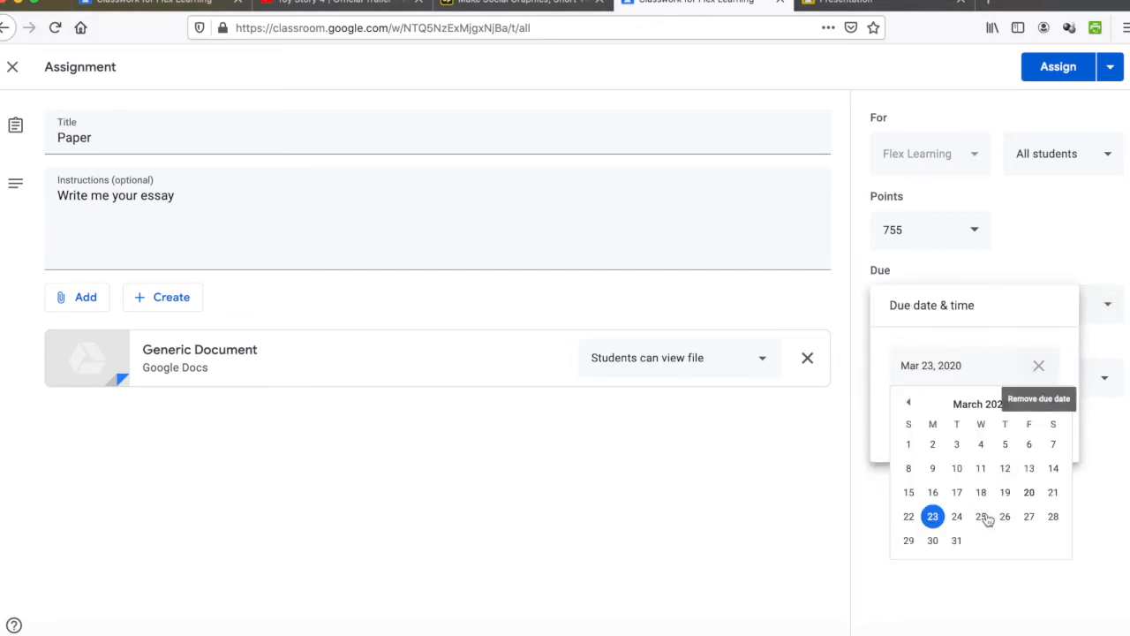
pyautogui.click(1052, 403)
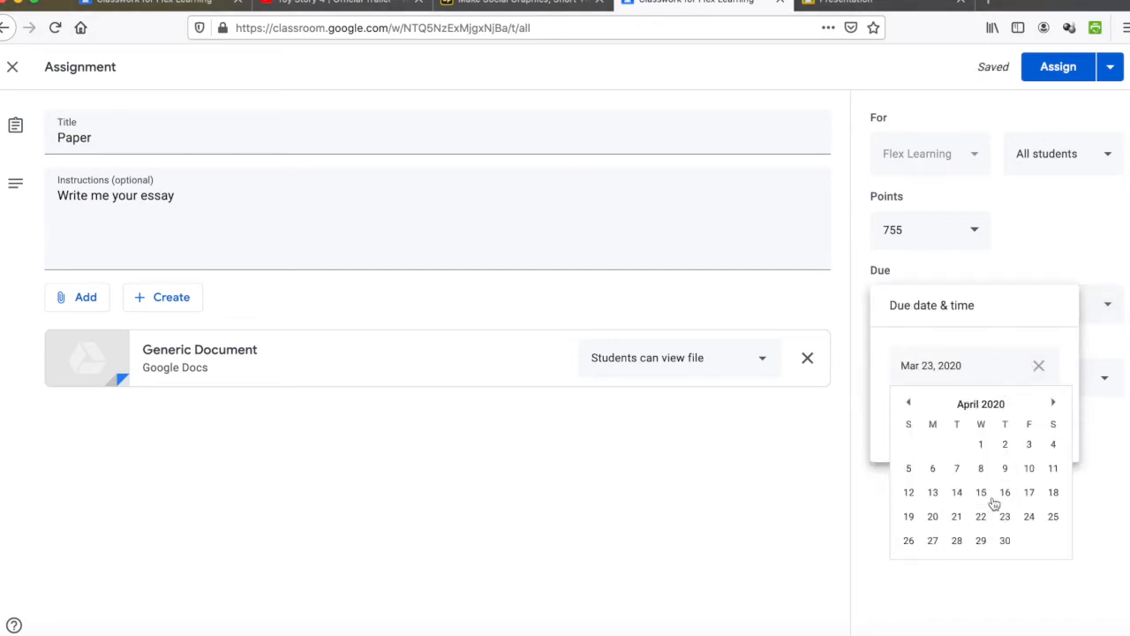
pyautogui.click(981, 447)
pyautogui.click(958, 426)
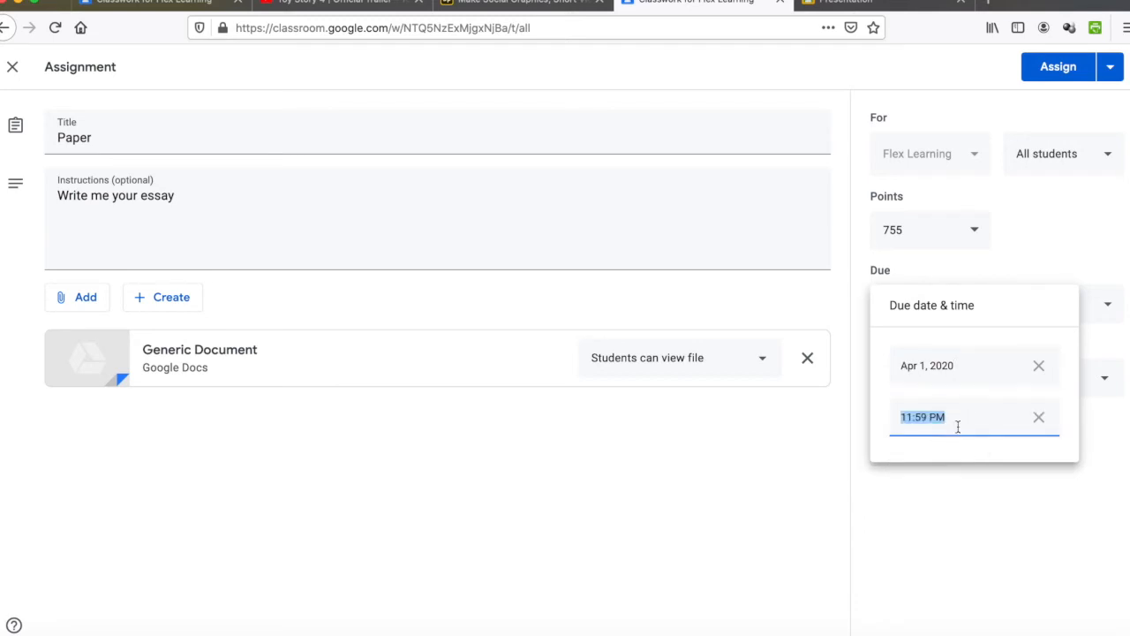
pyautogui.click(976, 468)
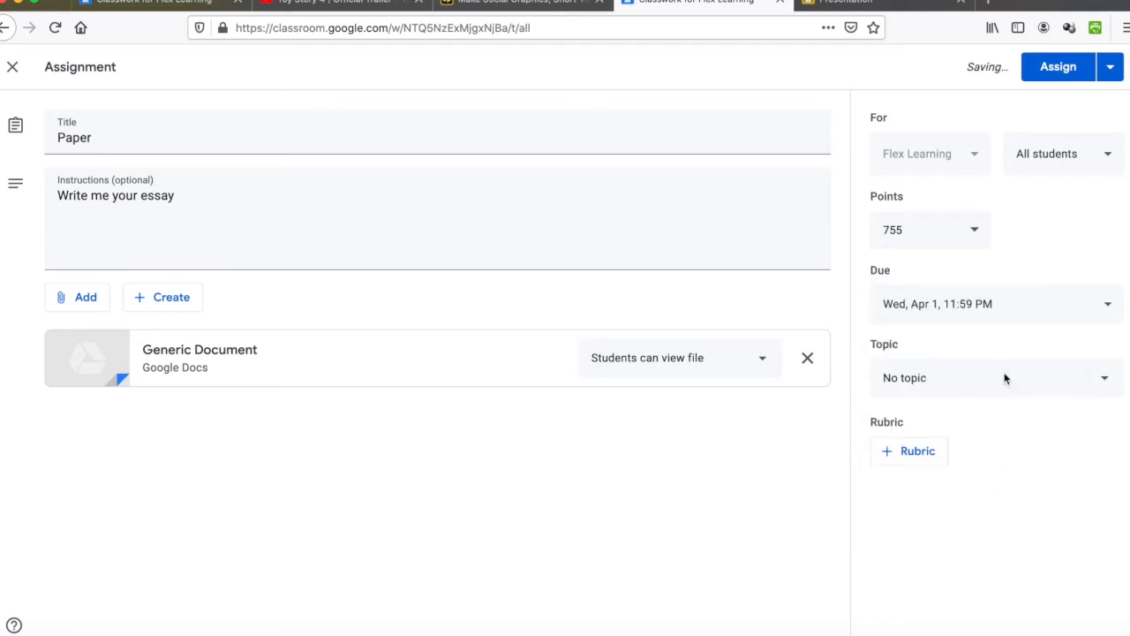
# Step: Create the topic "Essays" for the Paper assignment and set Generic Document to make a copy for each student
pyautogui.click(1093, 381)
pyautogui.click(953, 425)
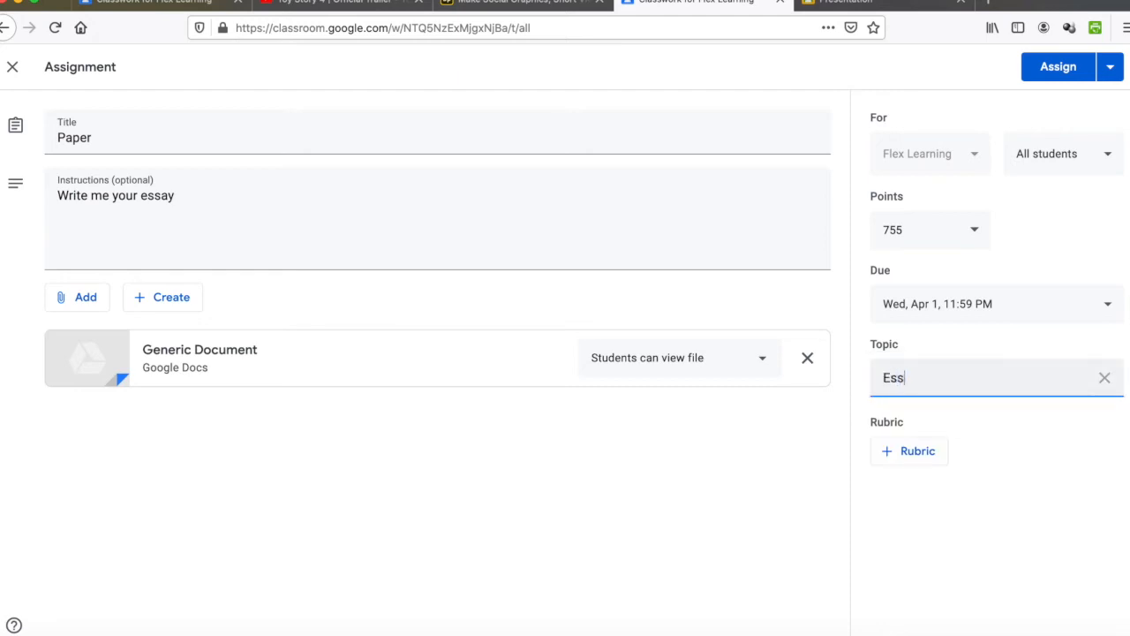
pyautogui.click(1017, 485)
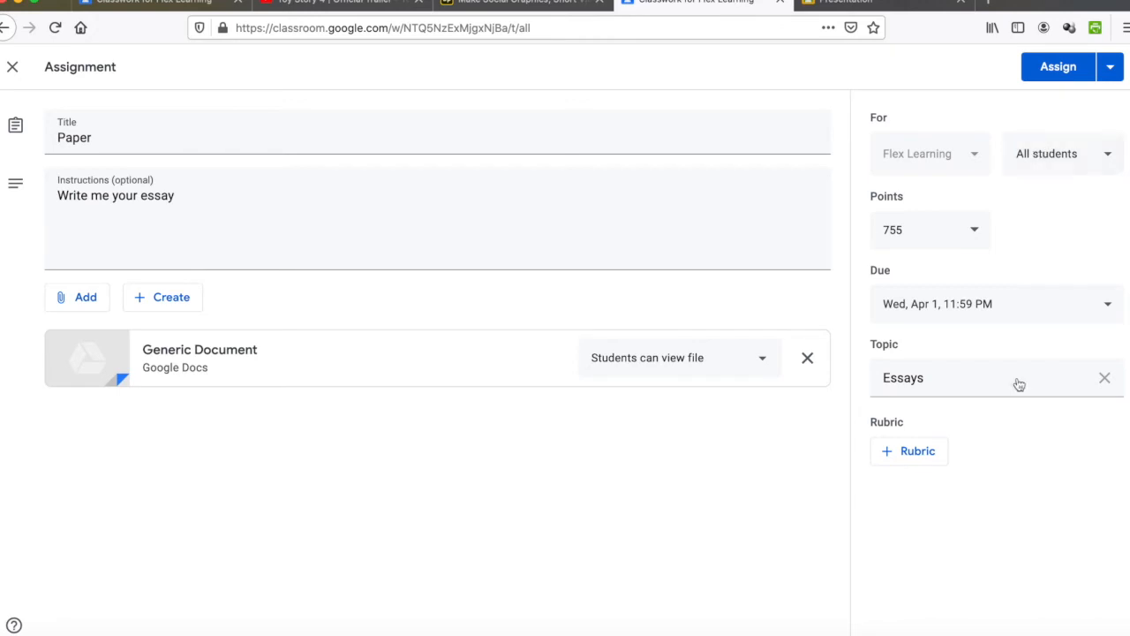
pyautogui.click(669, 358)
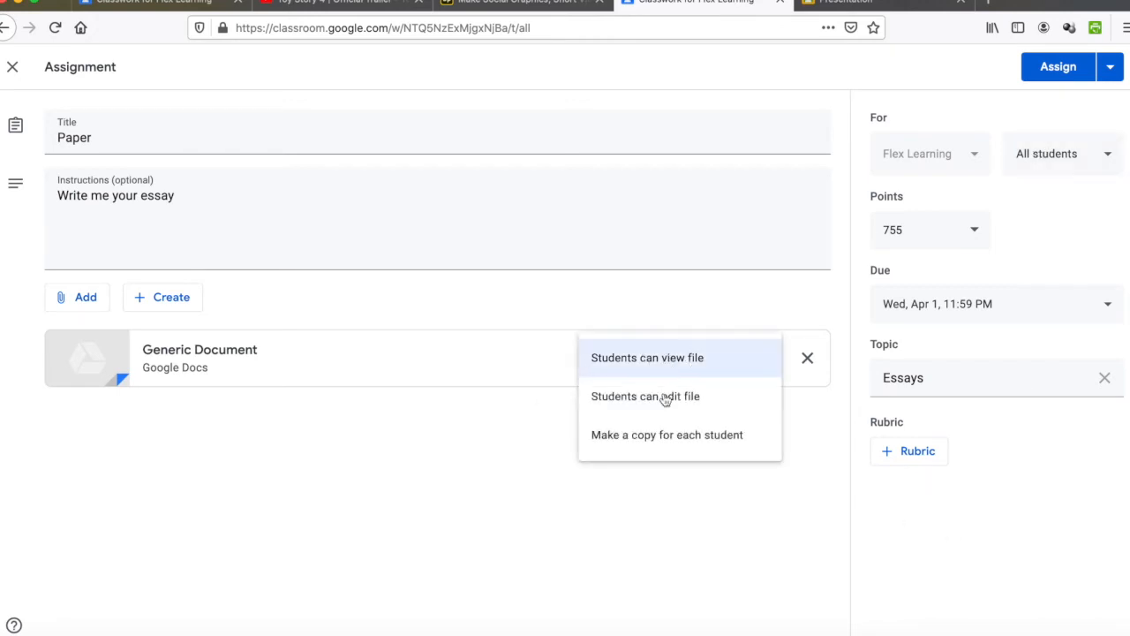
pyautogui.click(668, 435)
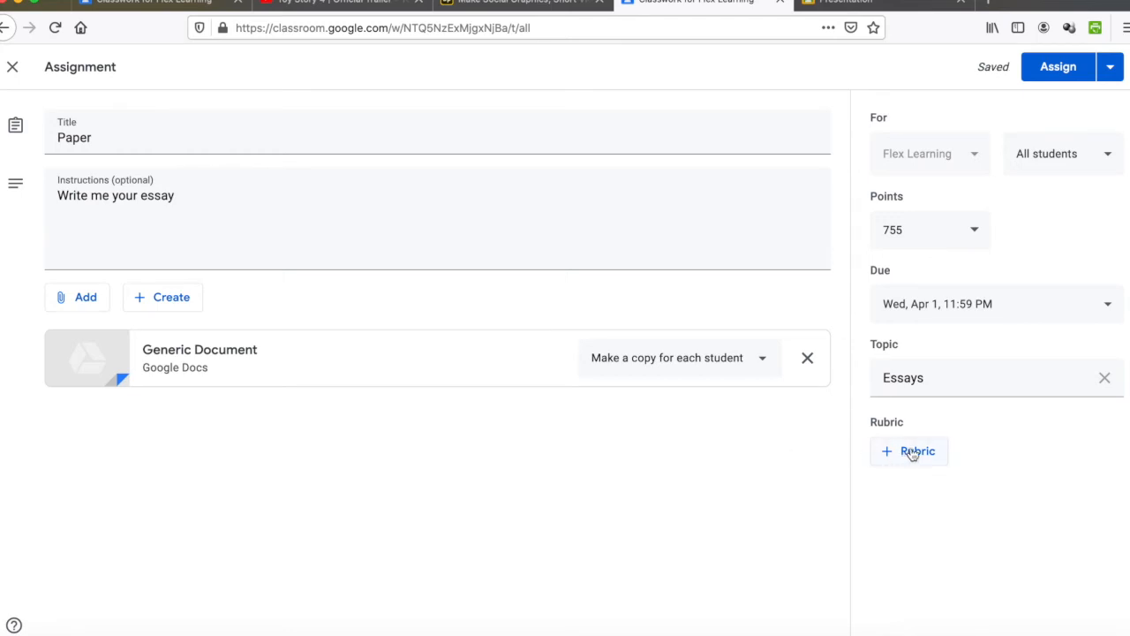
# Step: Create a rubric for the Paper assignment with a first criterion titled "Essay", described as "Spelling" and worth 25 points
pyautogui.click(914, 454)
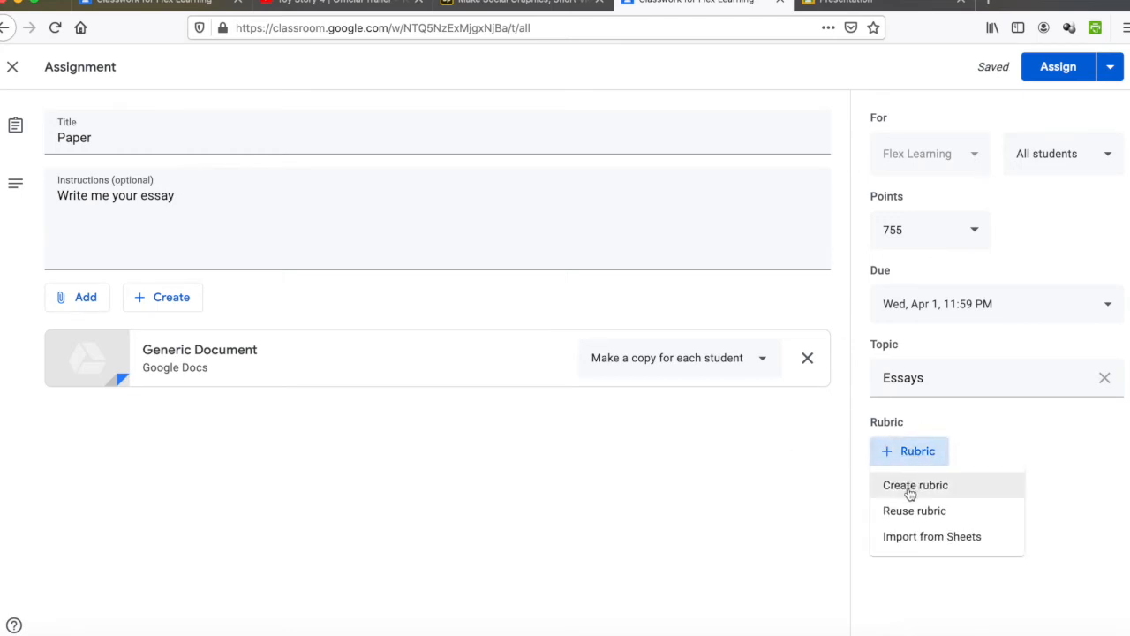
pyautogui.click(901, 485)
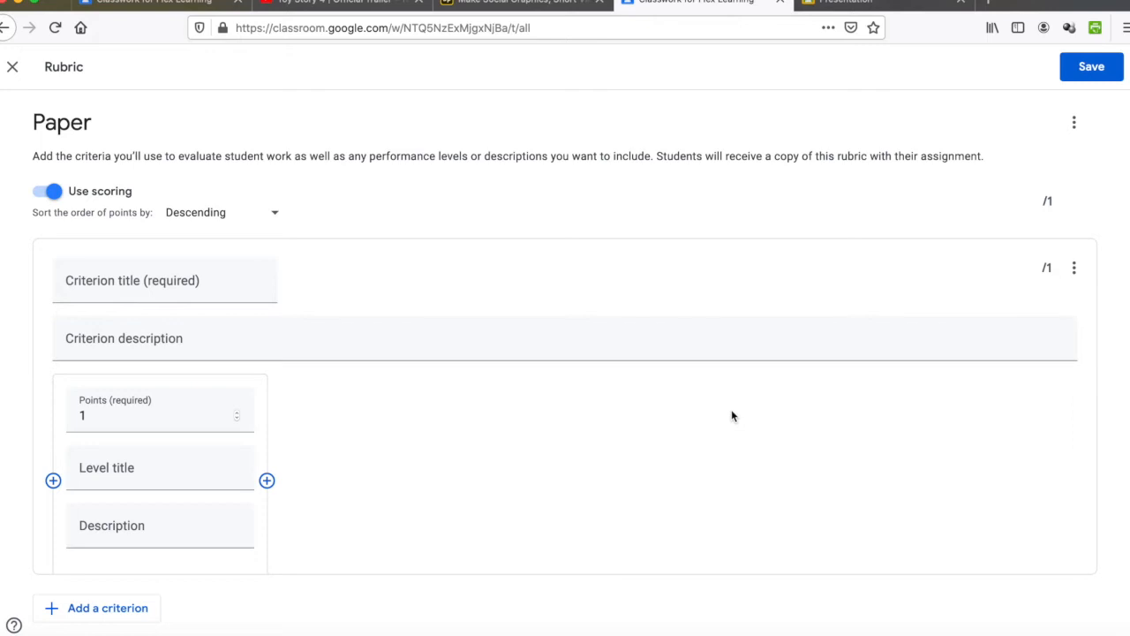
pyautogui.click(134, 279)
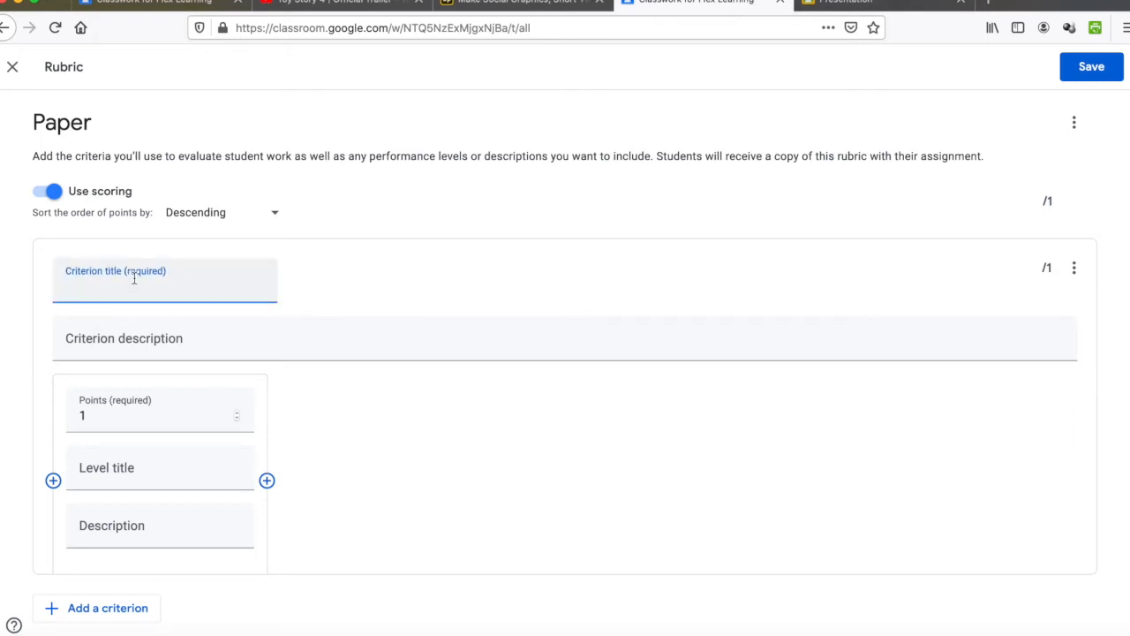
pyautogui.write('Essay')
pyautogui.scroll(-1, 156, 344)
pyautogui.click(151, 311)
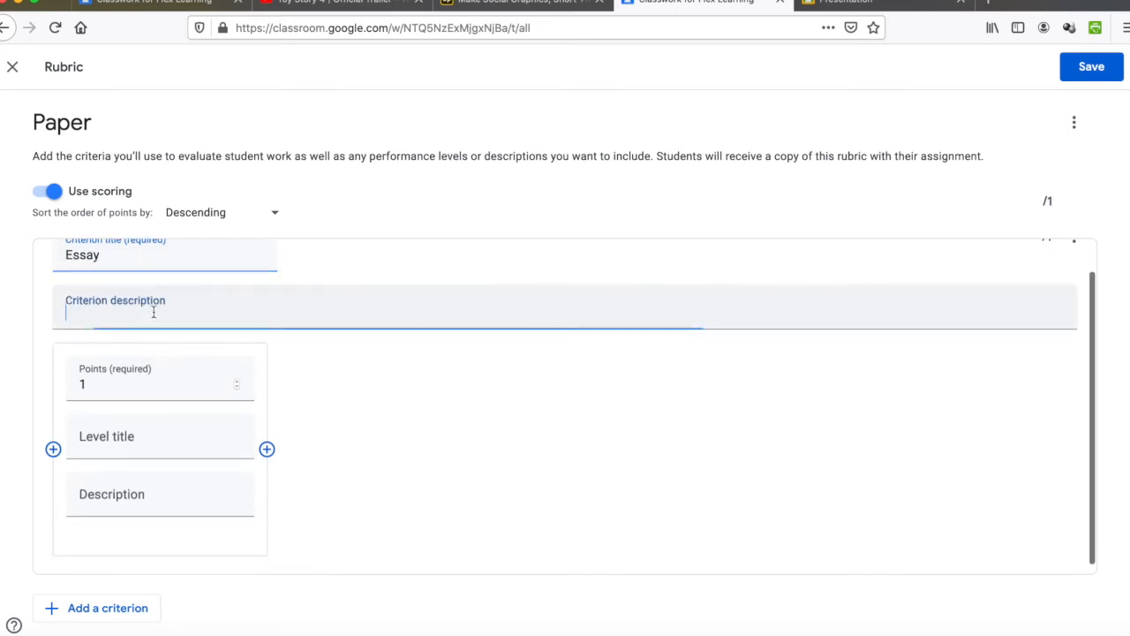
pyautogui.write('Spelling')
pyautogui.doubleClick(129, 382)
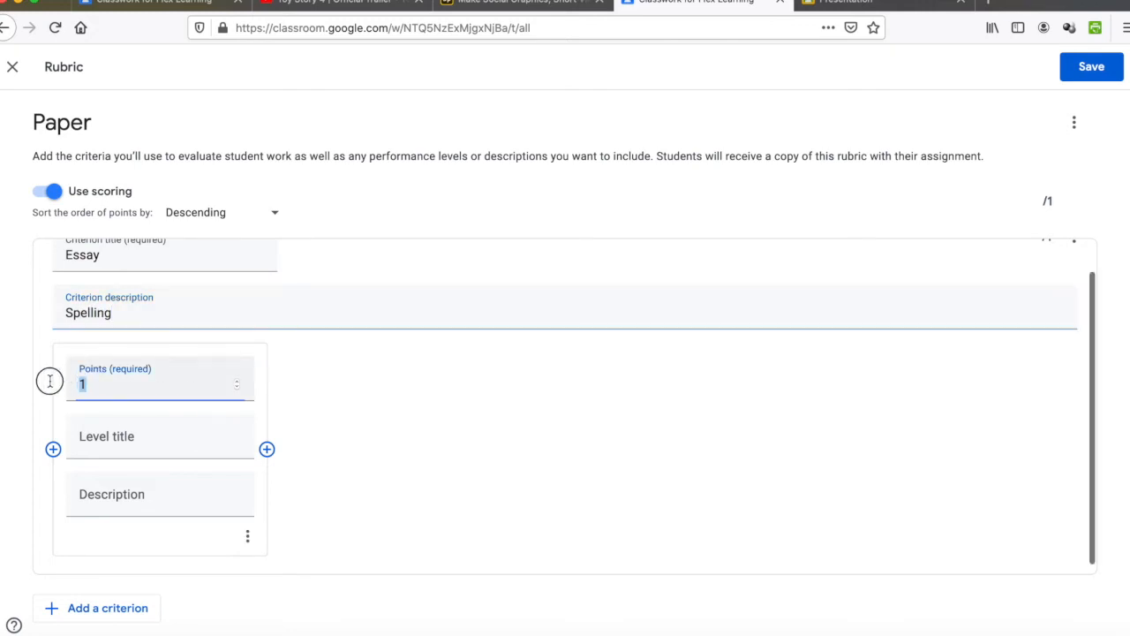
pyautogui.write('25')
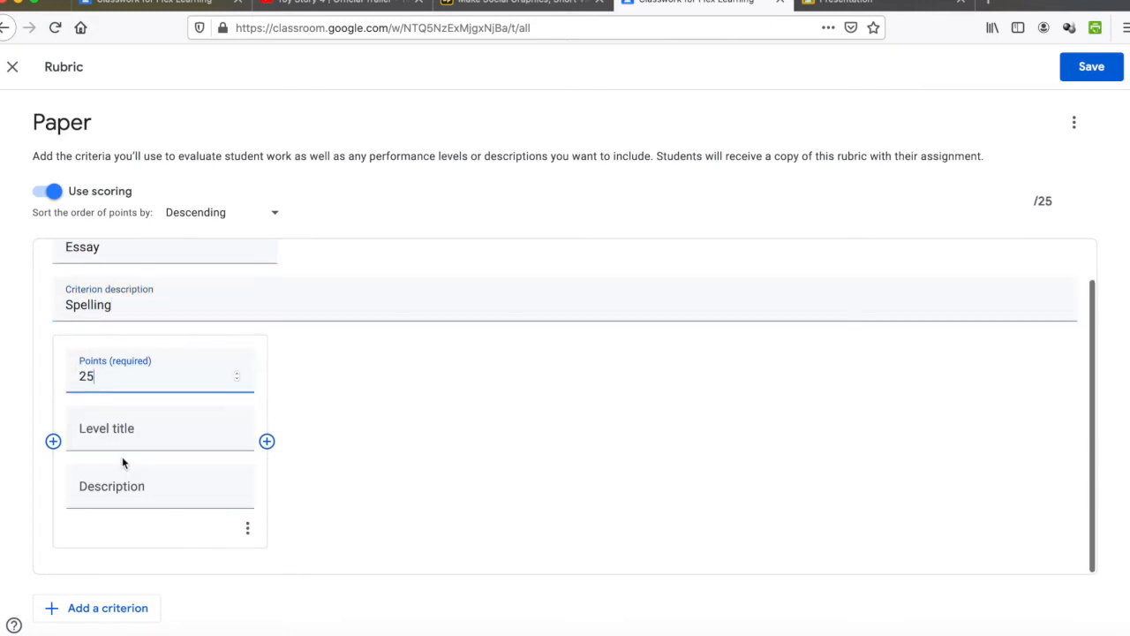
# Step: Add a second rubric criterion titled "Grammar" worth 25 points
pyautogui.click(115, 619)
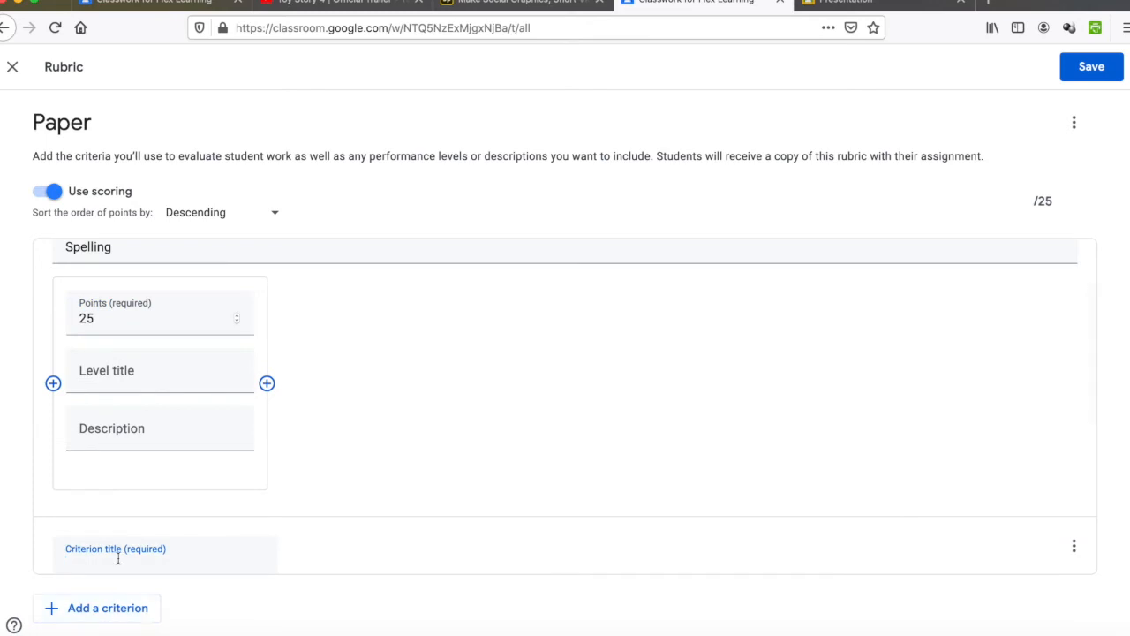
pyautogui.write('Grammar')
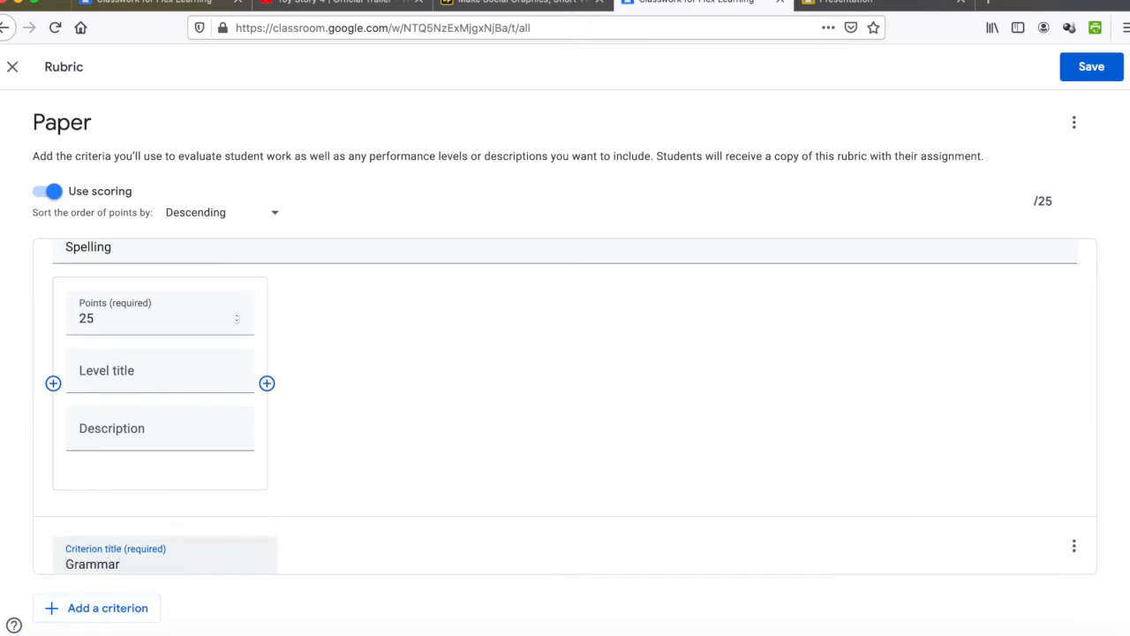
pyautogui.scroll(-5, 98, 465)
pyautogui.click(115, 376)
pyautogui.write('25')
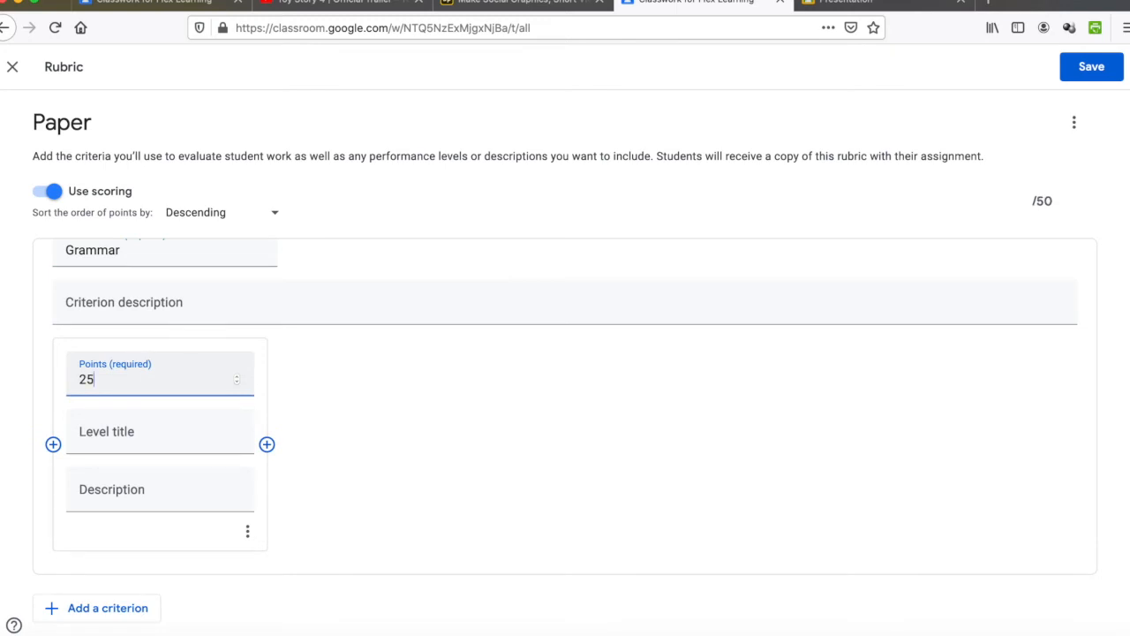
# Step: Add a third rubric criterion titled "Works Cited" worth 50 points
pyautogui.click(114, 608)
pyautogui.write('Wroks Cited')
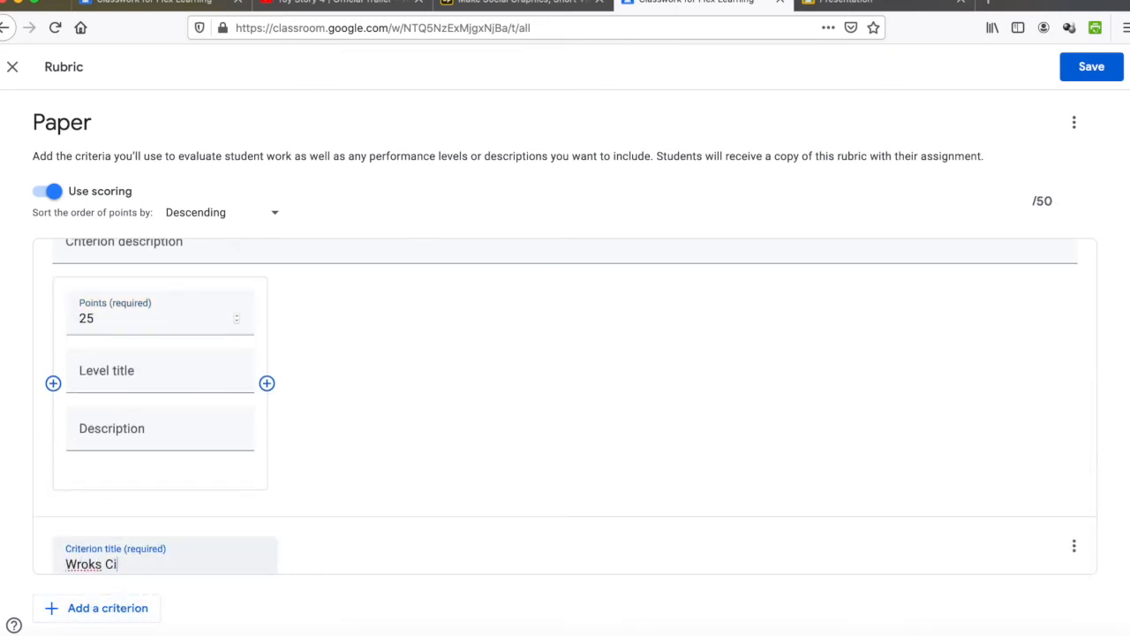
pyautogui.rightClick(85, 565)
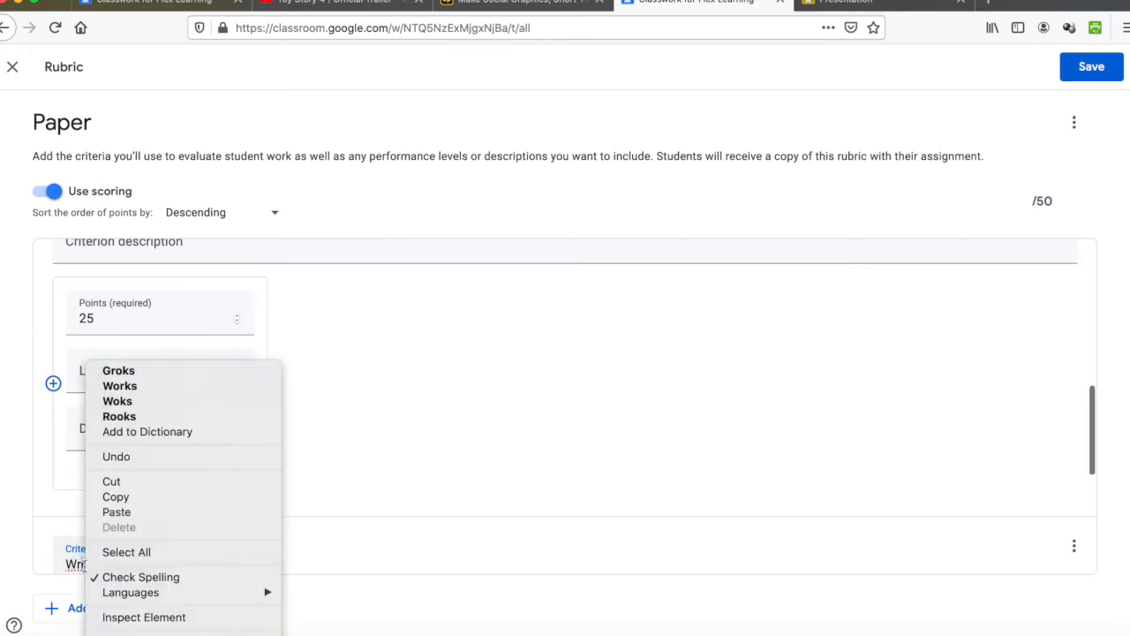
pyautogui.click(128, 386)
pyautogui.scroll(-3, 126, 397)
pyautogui.click(121, 459)
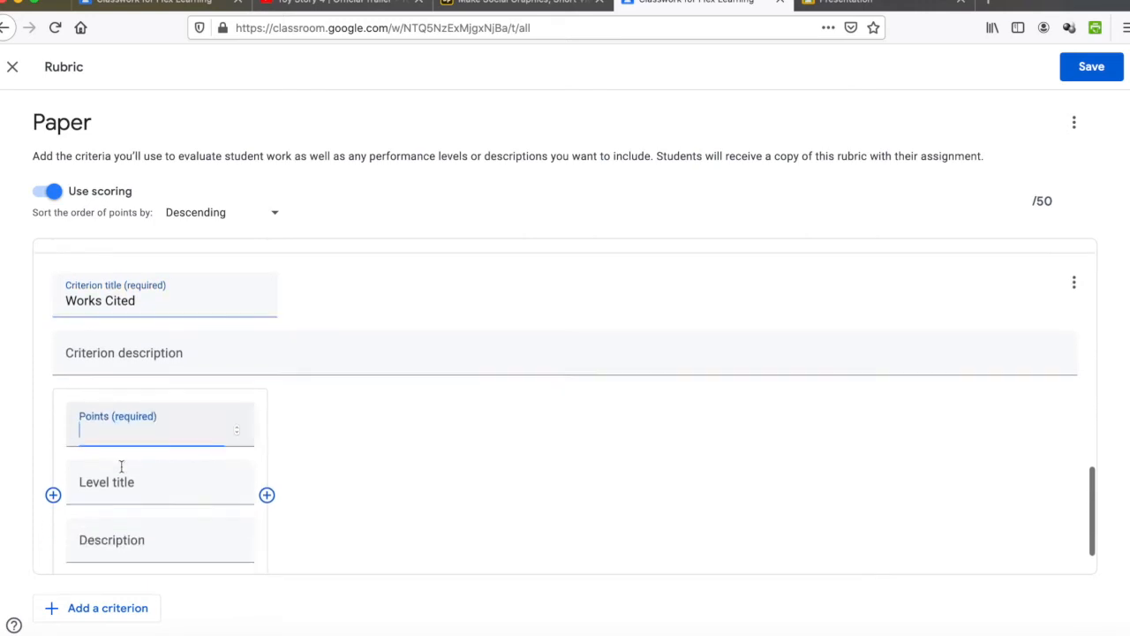
pyautogui.scroll(-2, 121, 465)
pyautogui.write('50')
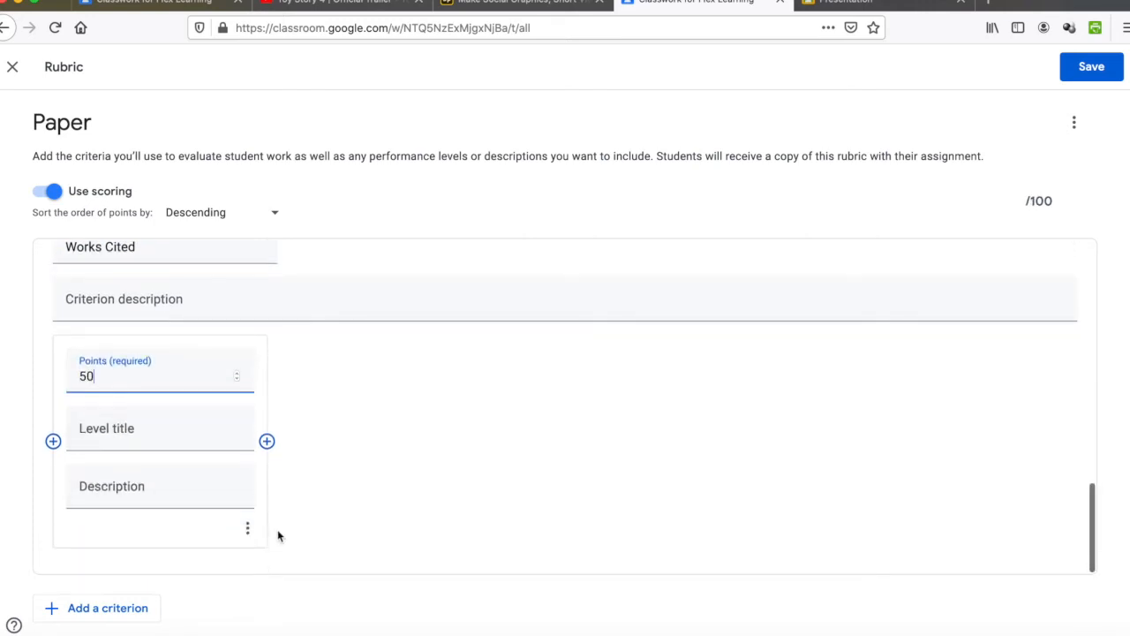
pyautogui.scroll(10, 722, 334)
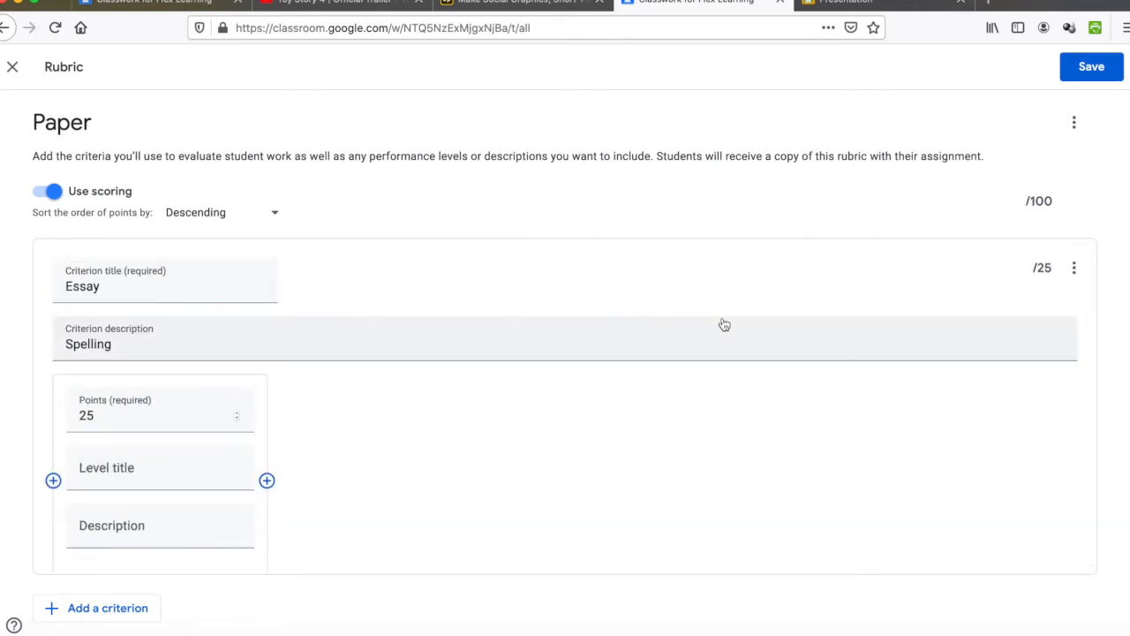
# Step: Check the three criteria in the Paper rubric and save it to the assignment
pyautogui.scroll(-10, 636, 337)
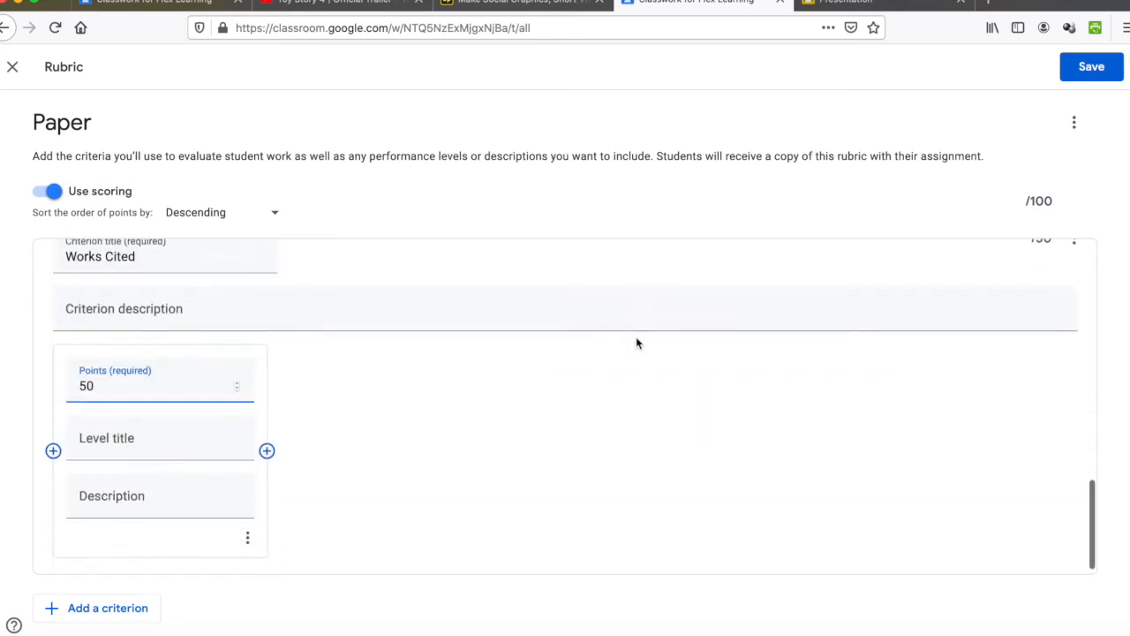
pyautogui.scroll(10, 635, 344)
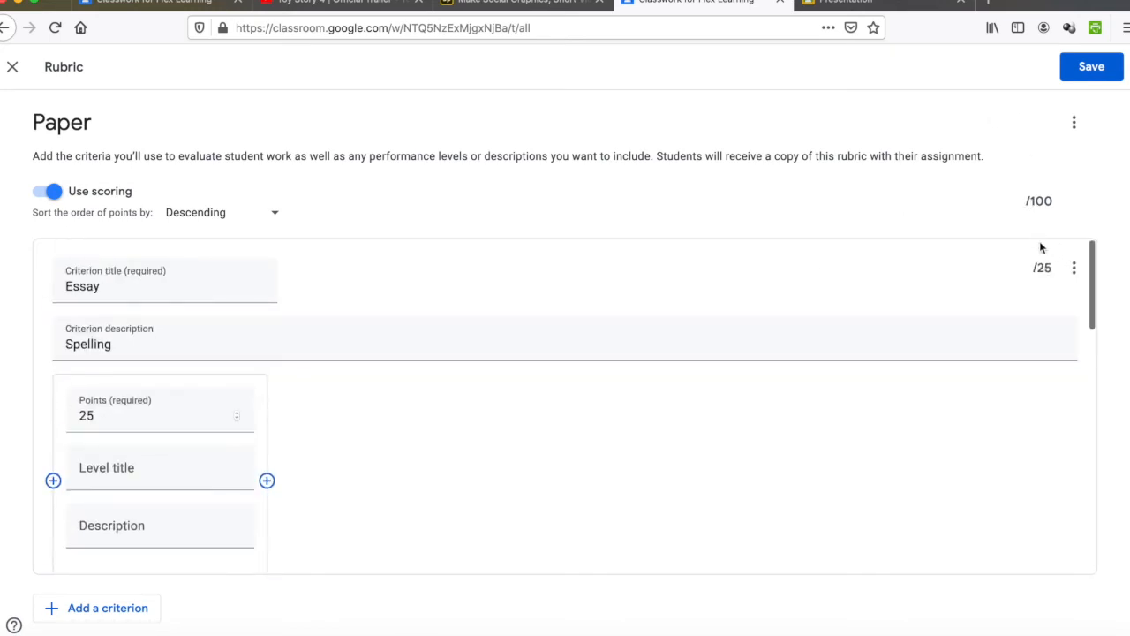
pyautogui.scroll(-1, 1044, 306)
pyautogui.scroll(1, 1045, 306)
pyautogui.click(1105, 69)
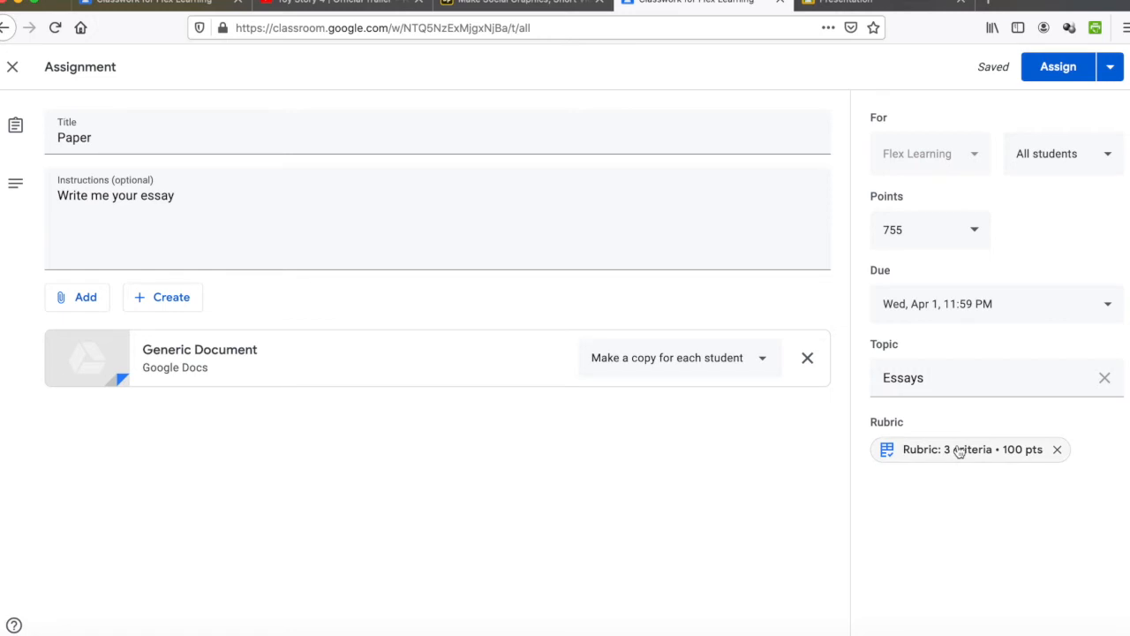
# Step: Set the Paper assignment's total points to 100
pyautogui.click(906, 232)
pyautogui.moveTo(904, 230); pyautogui.dragTo(870, 227)
pyautogui.write('10')
pyautogui.click(1051, 237)
# Step: Find Social Media Rubric.pdf on the device by searching for "rubri" and upload it as an attachment to the Paper assignment
pyautogui.click(80, 295)
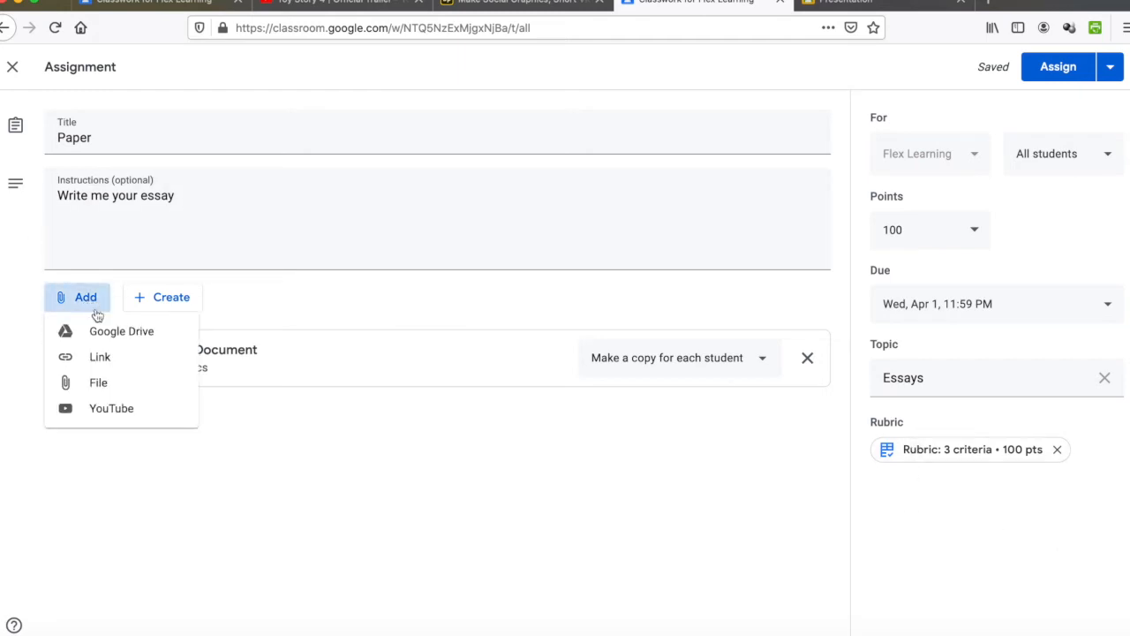
pyautogui.click(106, 382)
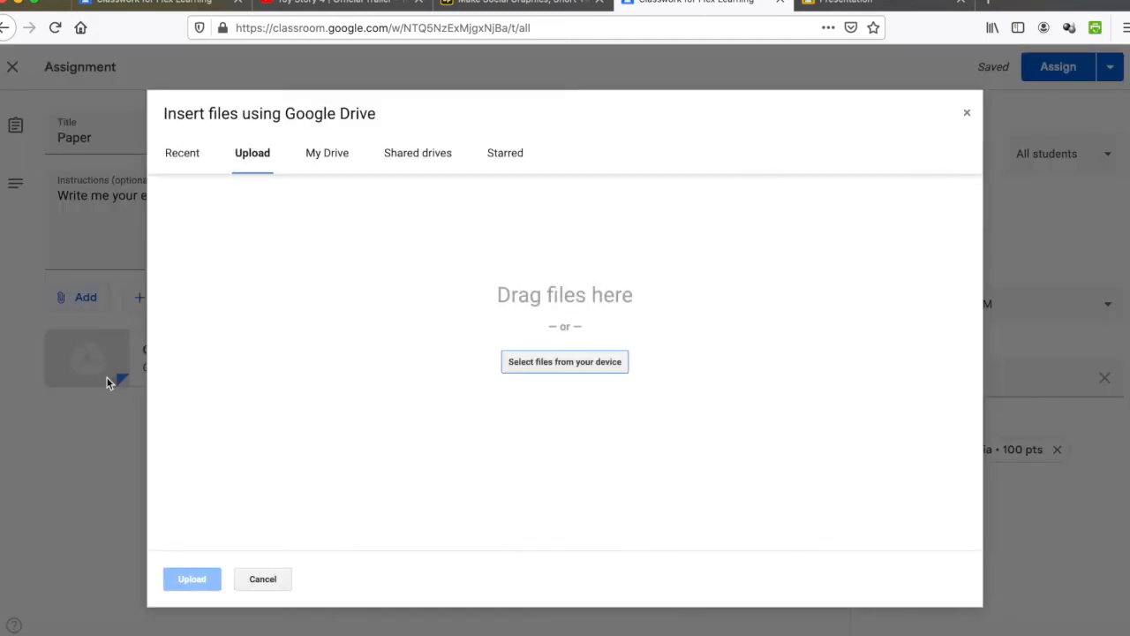
pyautogui.click(560, 366)
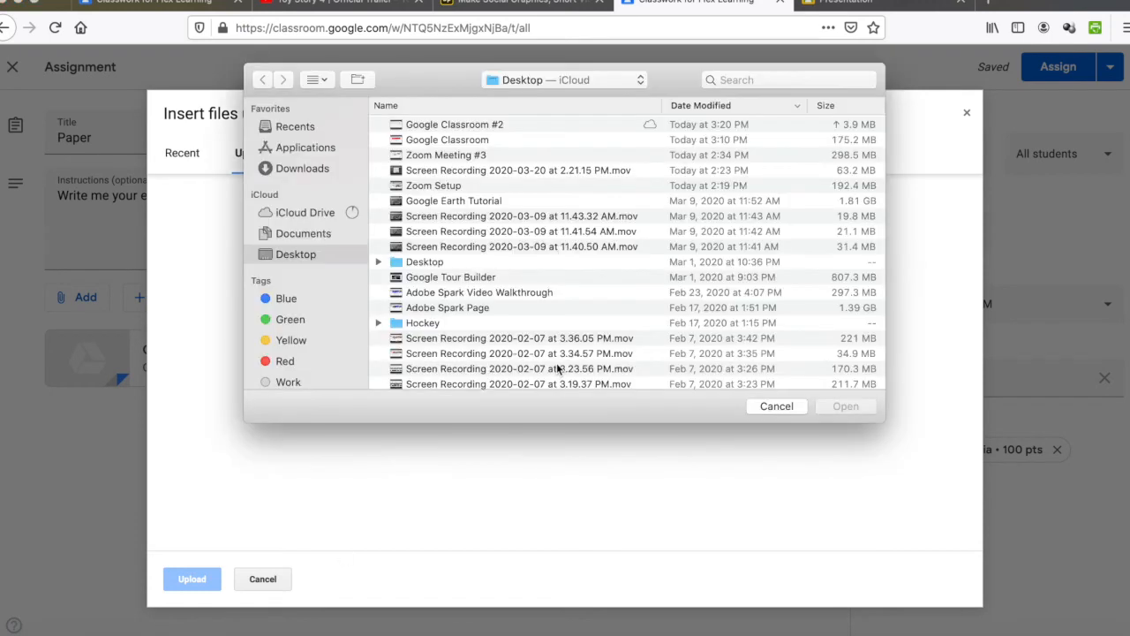
pyautogui.click(755, 80)
pyautogui.write('rubri')
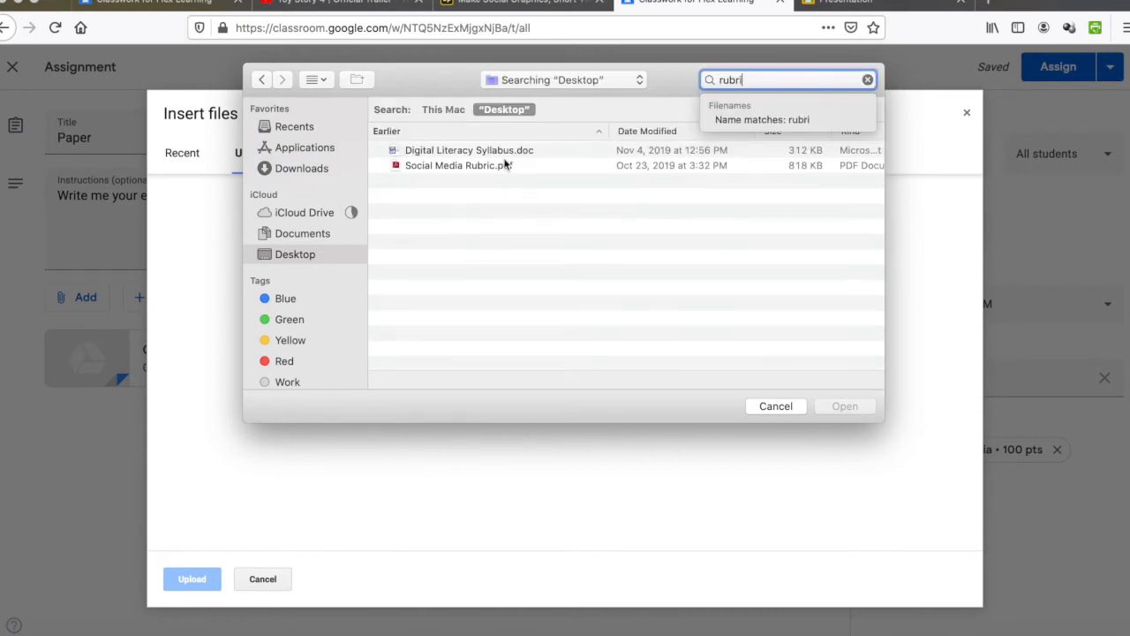
pyautogui.click(457, 165)
pyautogui.click(860, 415)
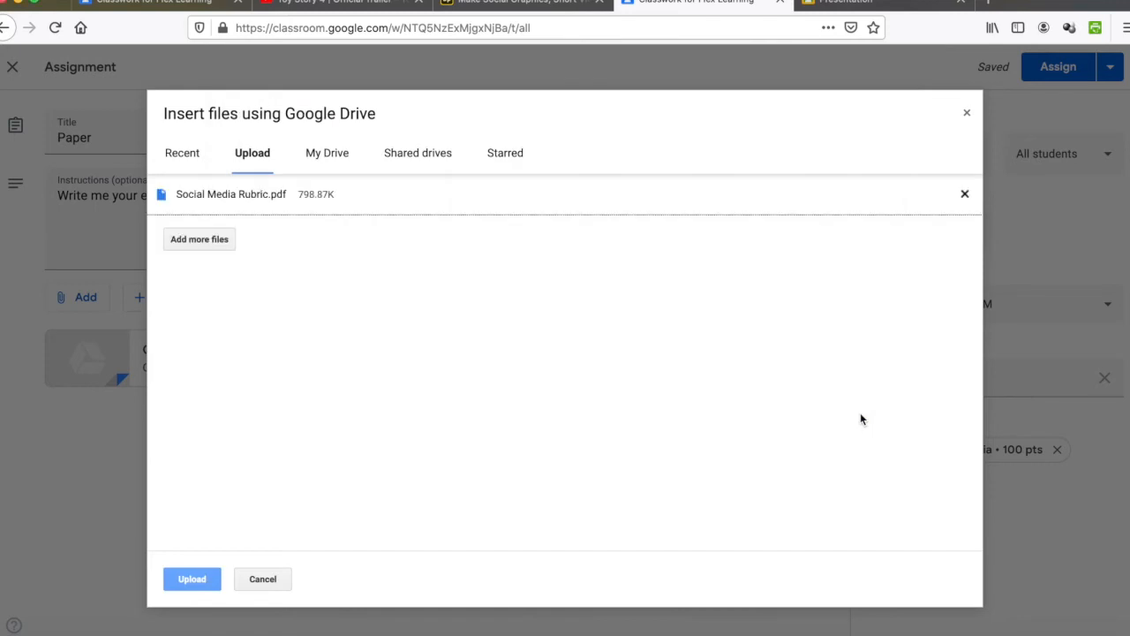
pyautogui.click(203, 580)
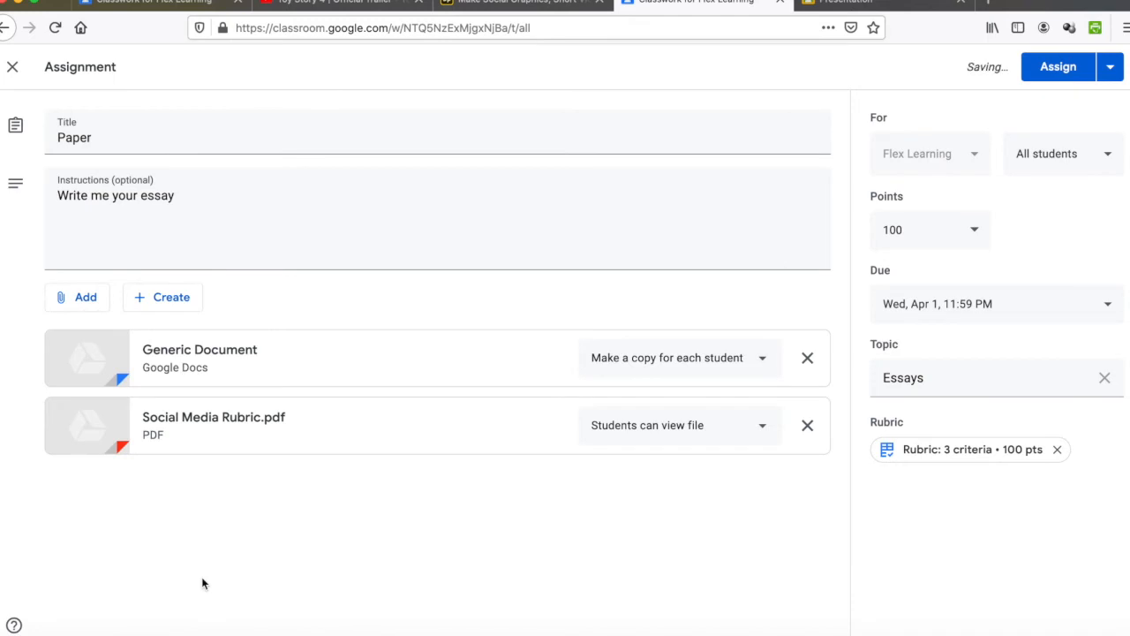
# Step: Leave Social Media Rubric.pdf set to "Students can view file" and assign the Paper assignment
pyautogui.click(667, 425)
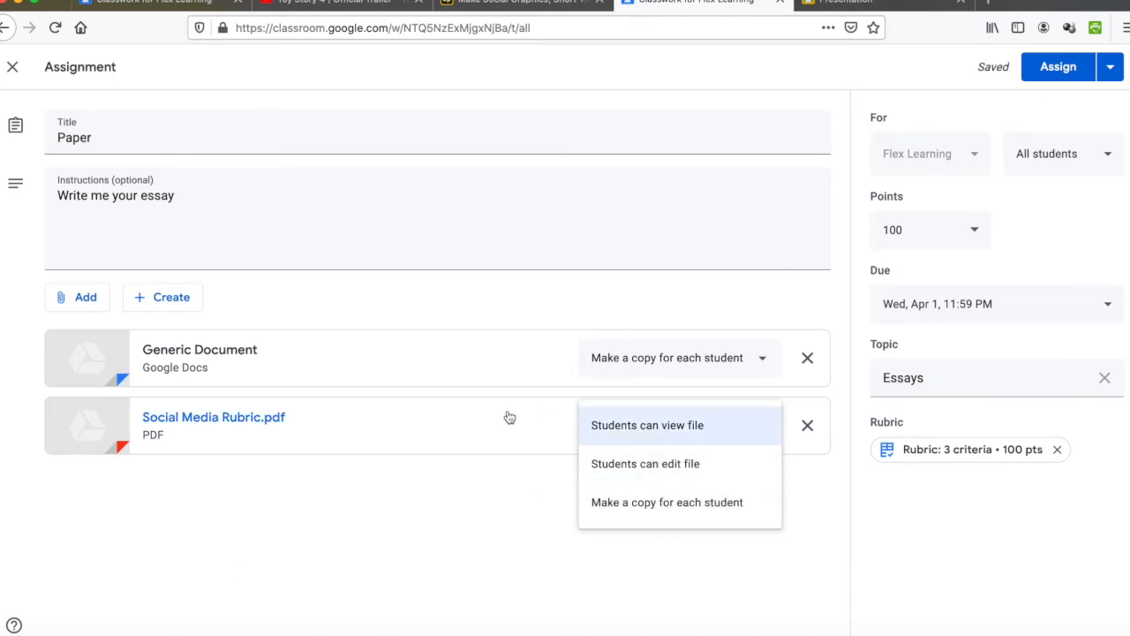
pyautogui.click(533, 491)
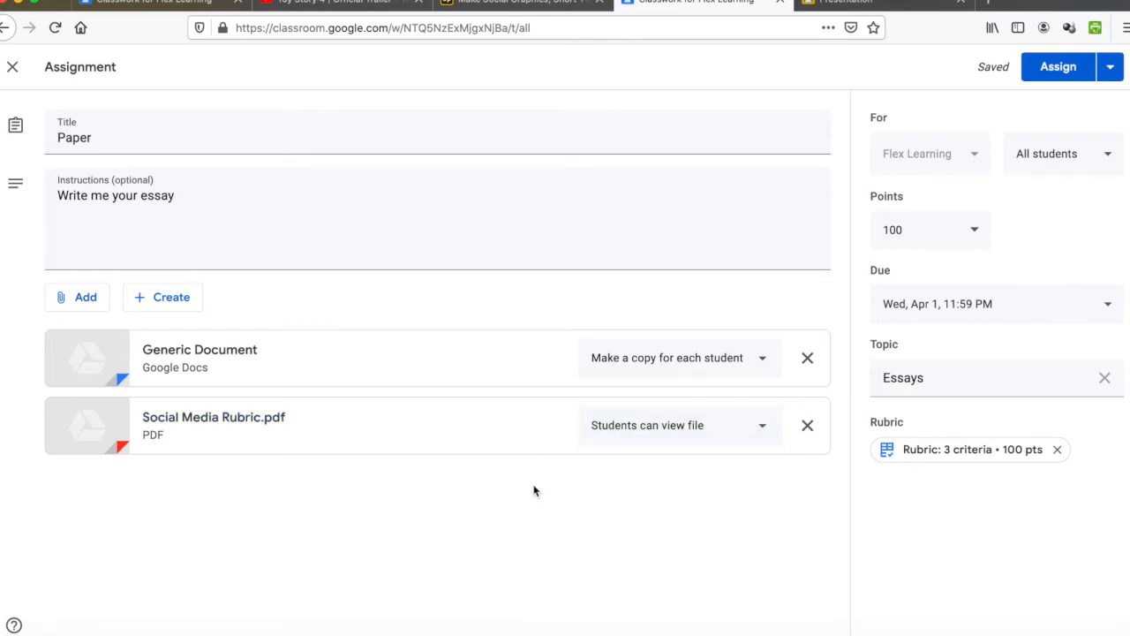
pyautogui.click(1067, 69)
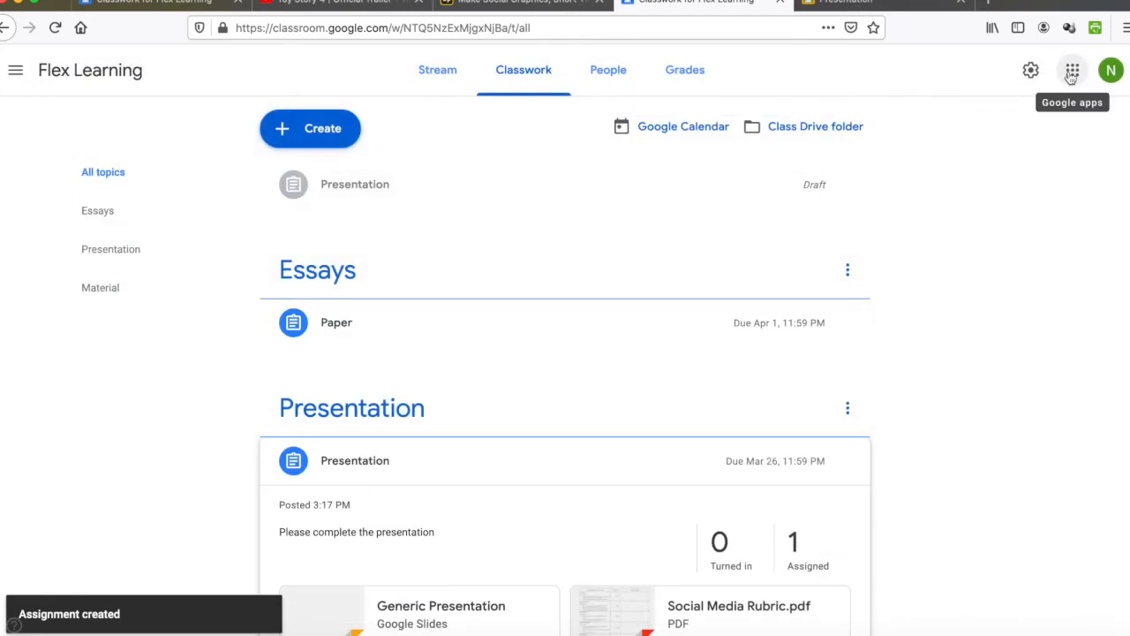
# Step: Open the student work for the posted Paper assignment and display the assigned student's submission with its rubric
pyautogui.click(425, 329)
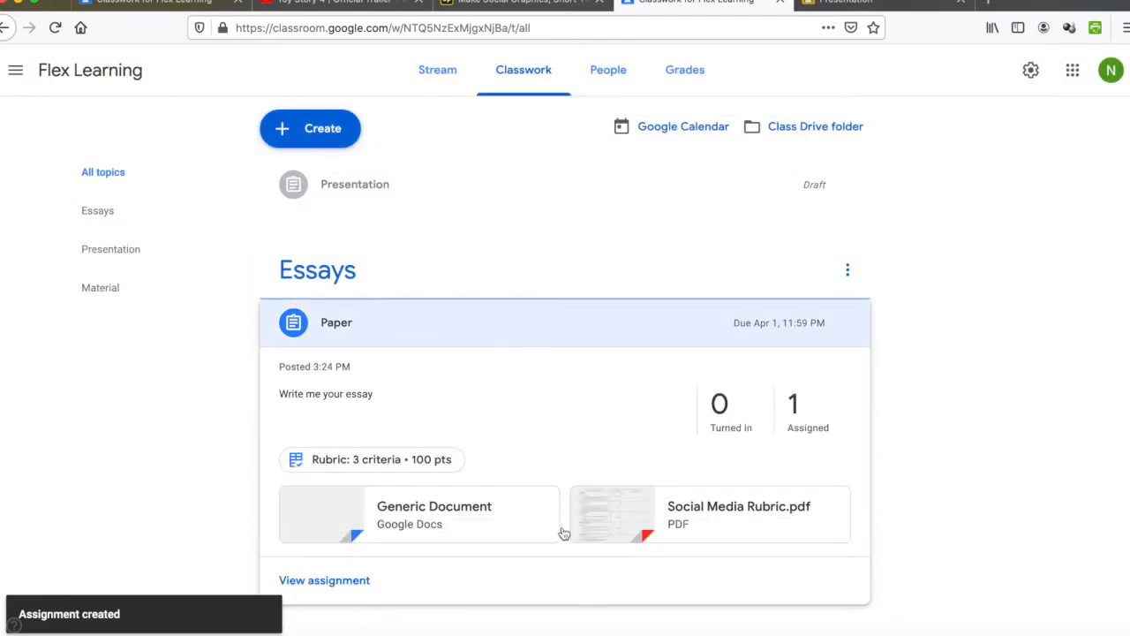
pyautogui.click(356, 582)
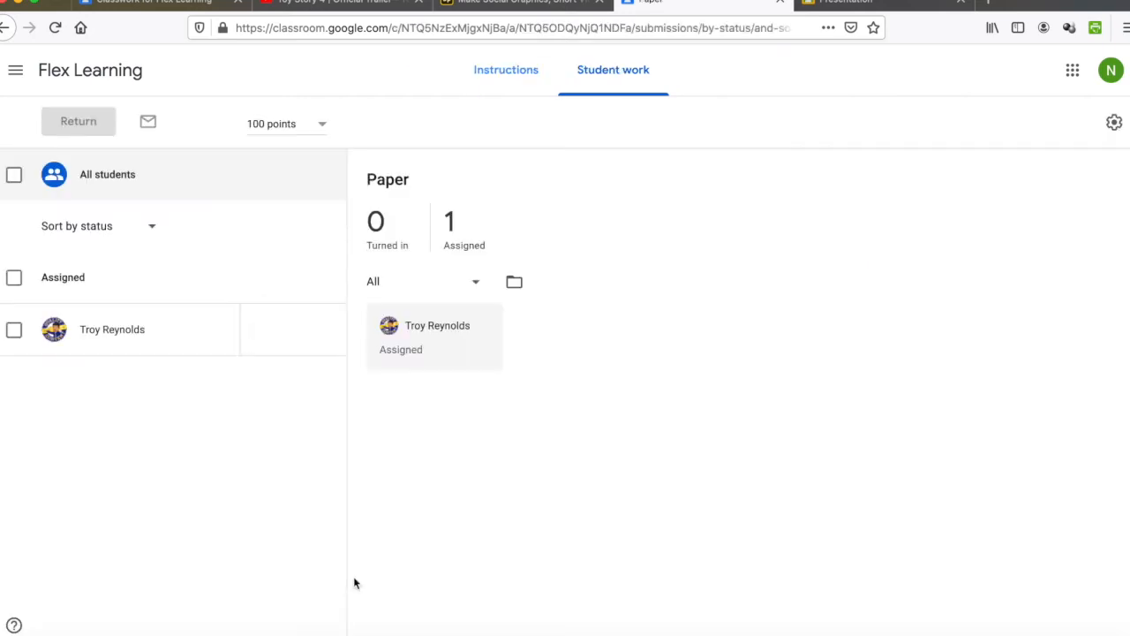
pyautogui.click(422, 327)
pyautogui.click(156, 330)
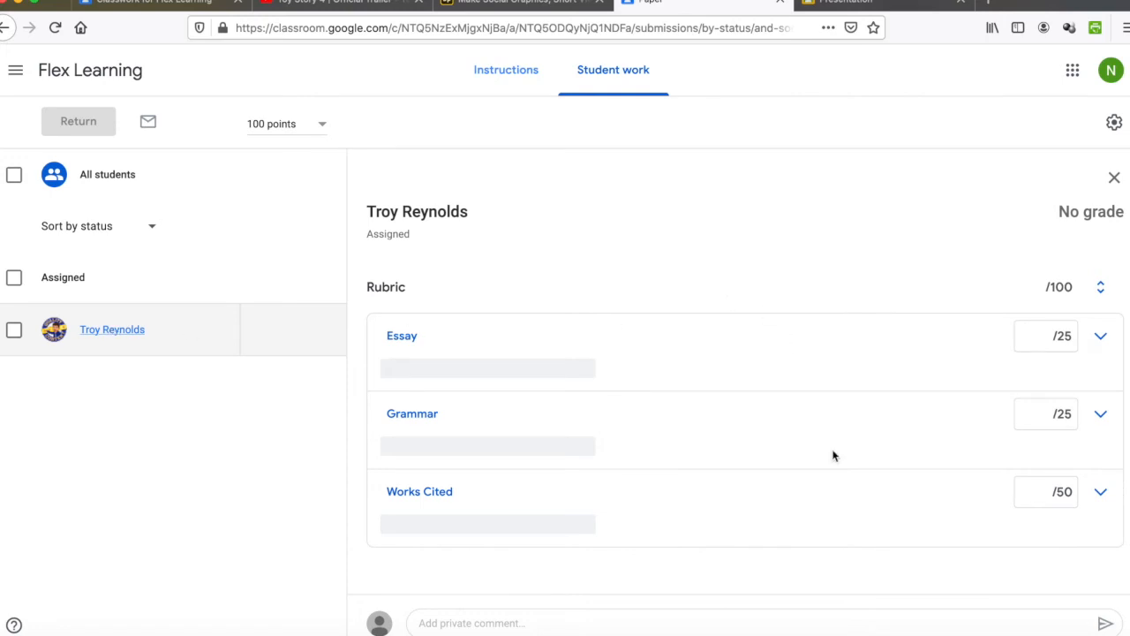
# Step: Expand the Essay criterion in the student's rubric and award its 25-point level
pyautogui.click(1100, 337)
pyautogui.click(435, 451)
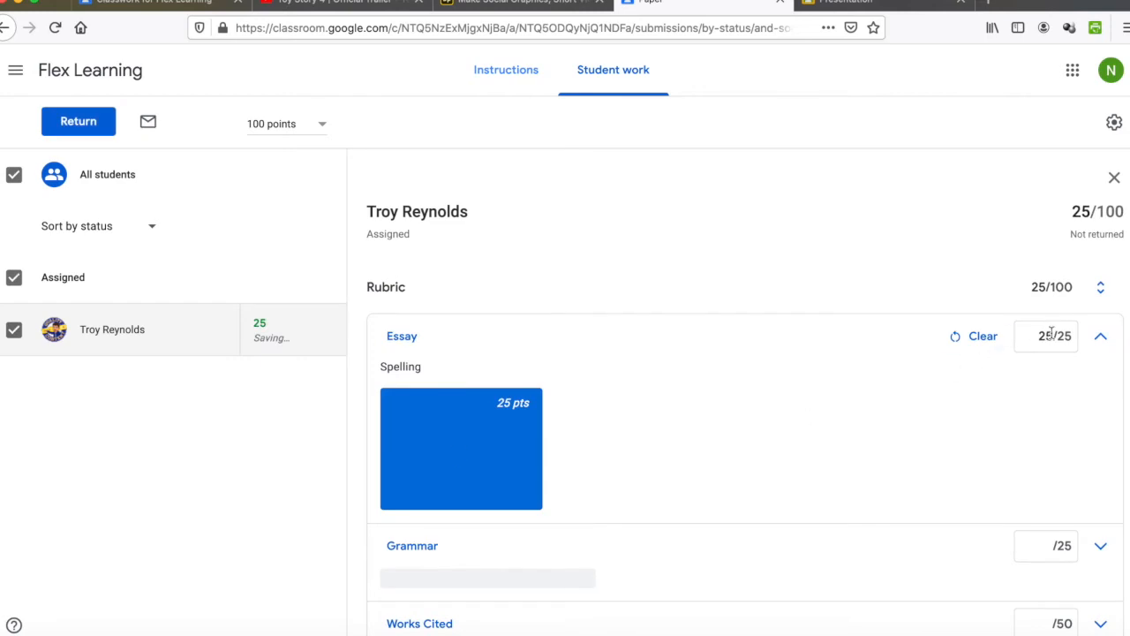
pyautogui.scroll(-2, 982, 432)
pyautogui.scroll(1, 999, 434)
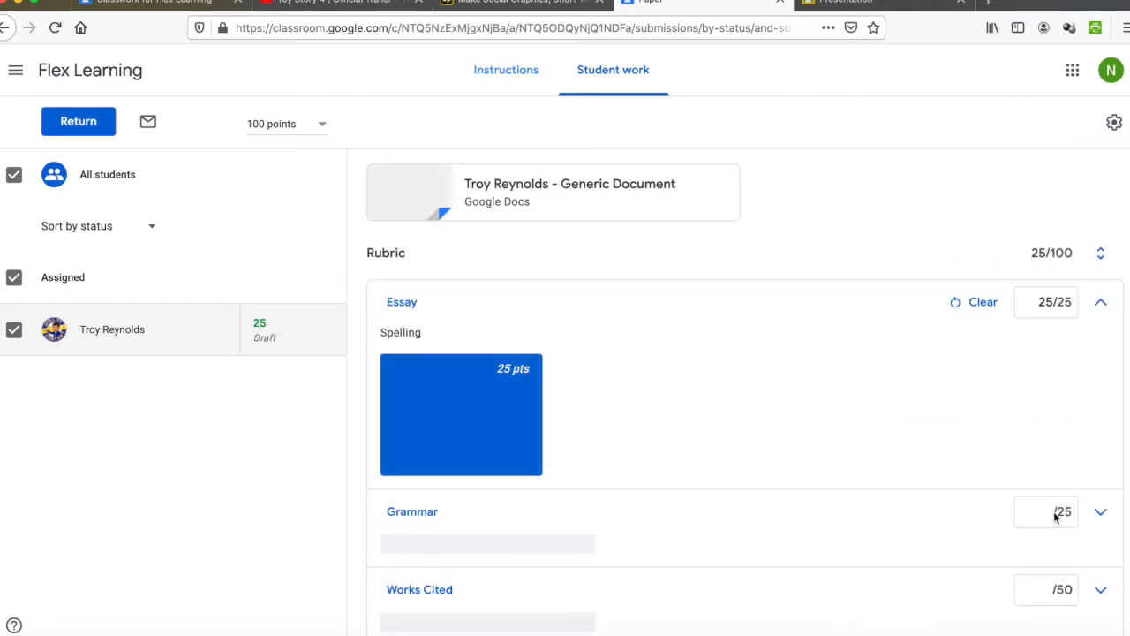
# Step: Score the Grammar criterion at 22 out of 25 points in the student's rubric
pyautogui.click(1053, 512)
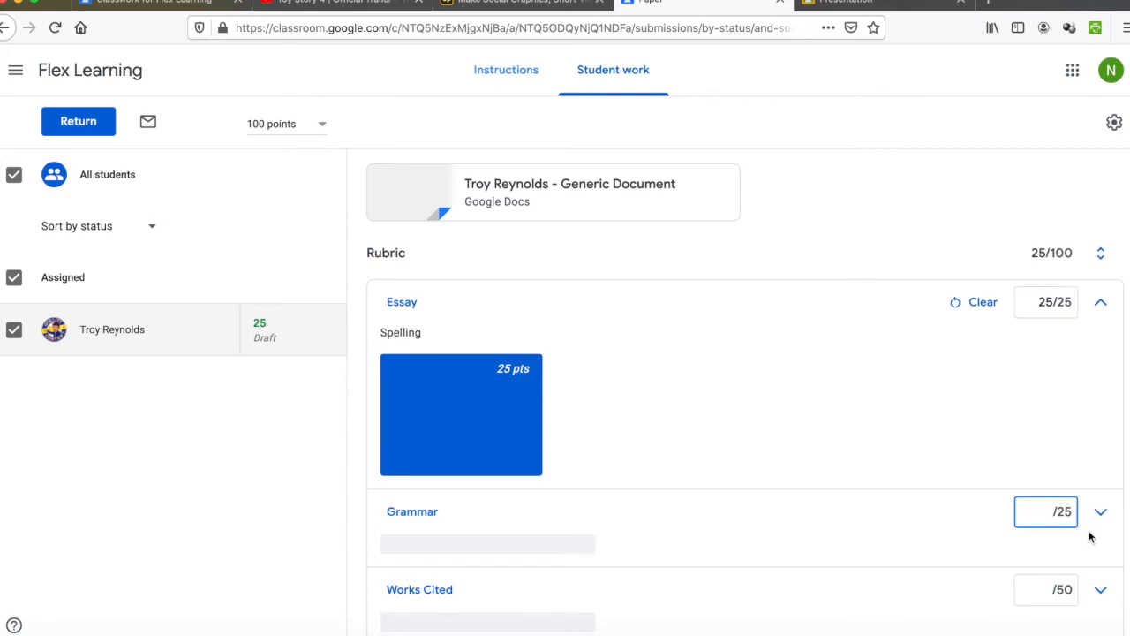
pyautogui.write('22')
pyautogui.click(680, 534)
pyautogui.scroll(-1, 750, 605)
pyautogui.click(528, 487)
pyautogui.click(1054, 454)
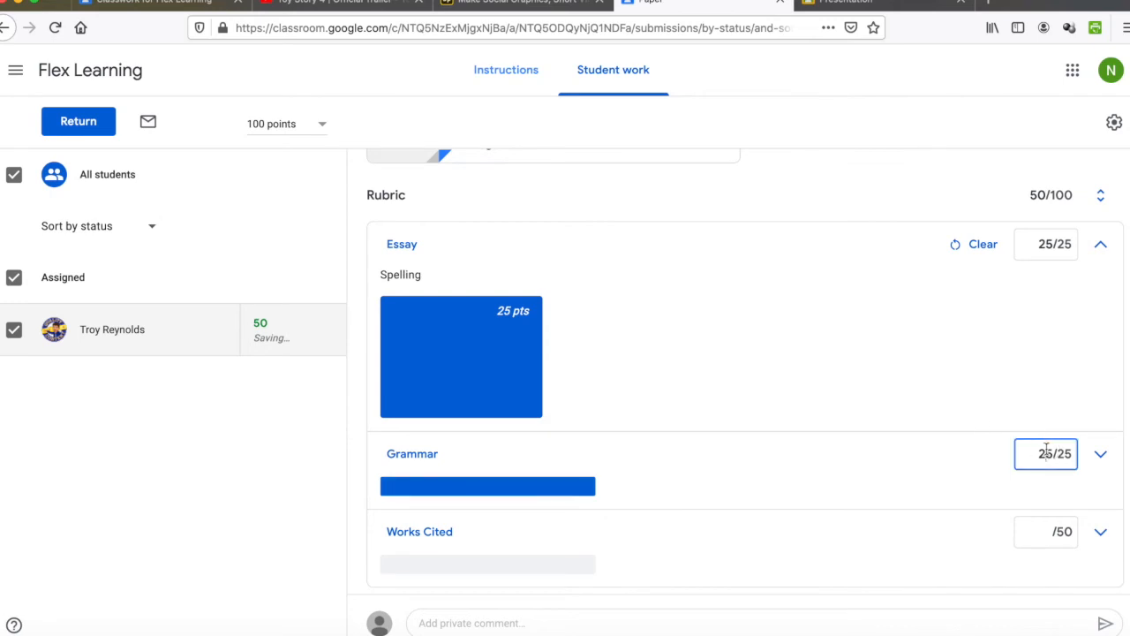
pyautogui.press('BackSpace')
pyautogui.press('BackSpace')
pyautogui.write('22')
# Step: Score the Works Cited criterion at 37 out of 50 points
pyautogui.click(1045, 532)
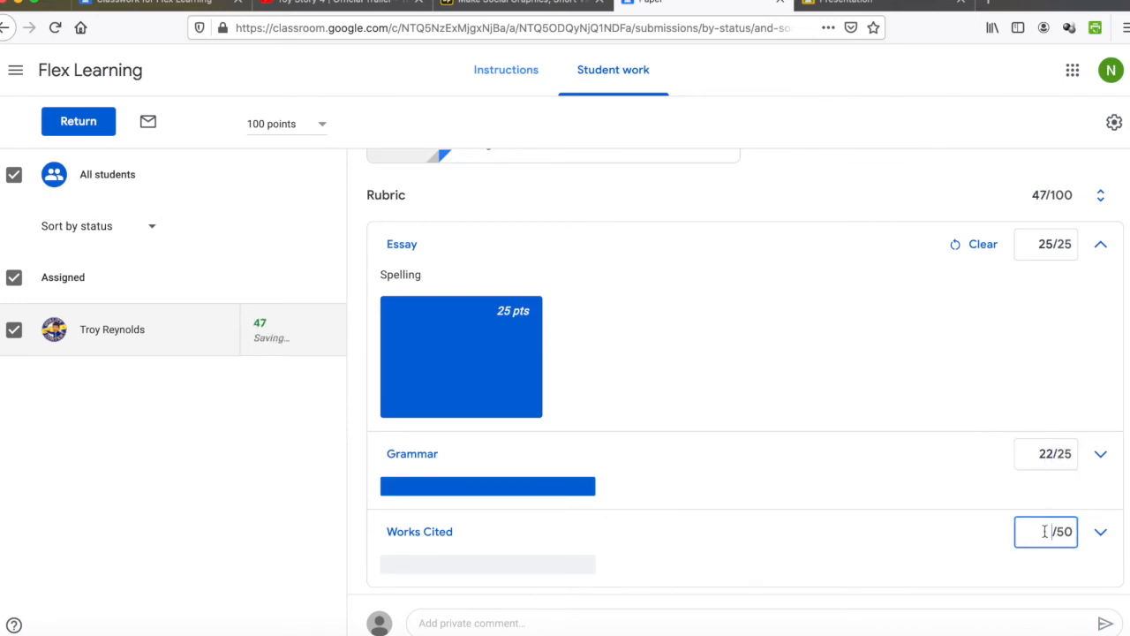
pyautogui.write('37')
pyautogui.click(1119, 562)
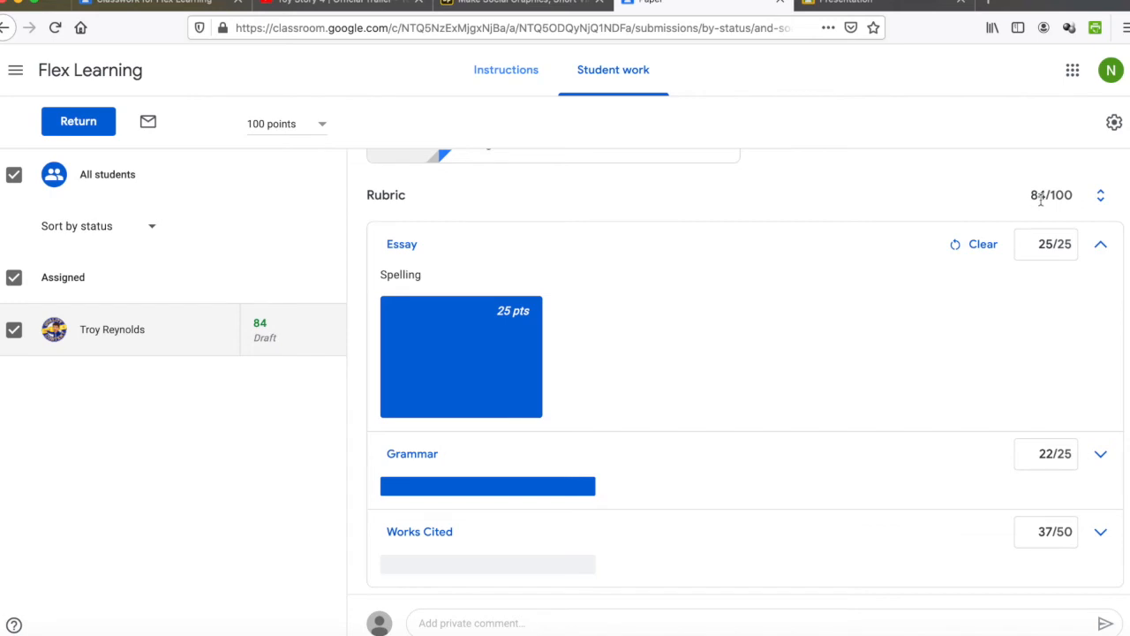
# Step: Return the graded Paper with the private comment "Pretty good job but missing some Works Cited and you should proofread before your submit."
pyautogui.scroll(1, 1036, 209)
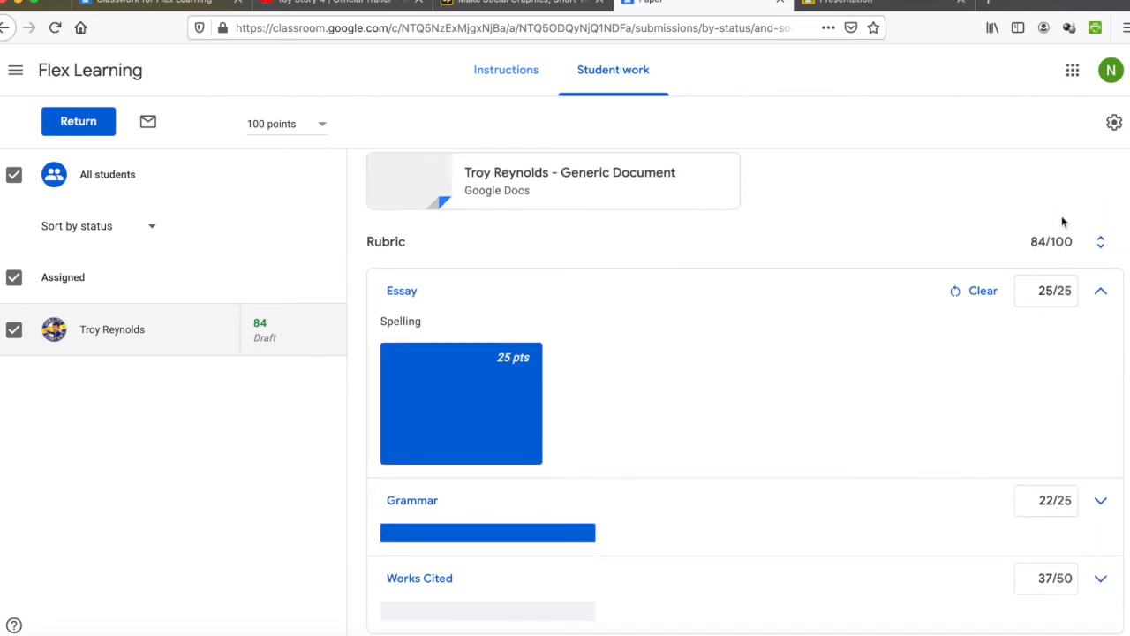
pyautogui.scroll(2, 1054, 247)
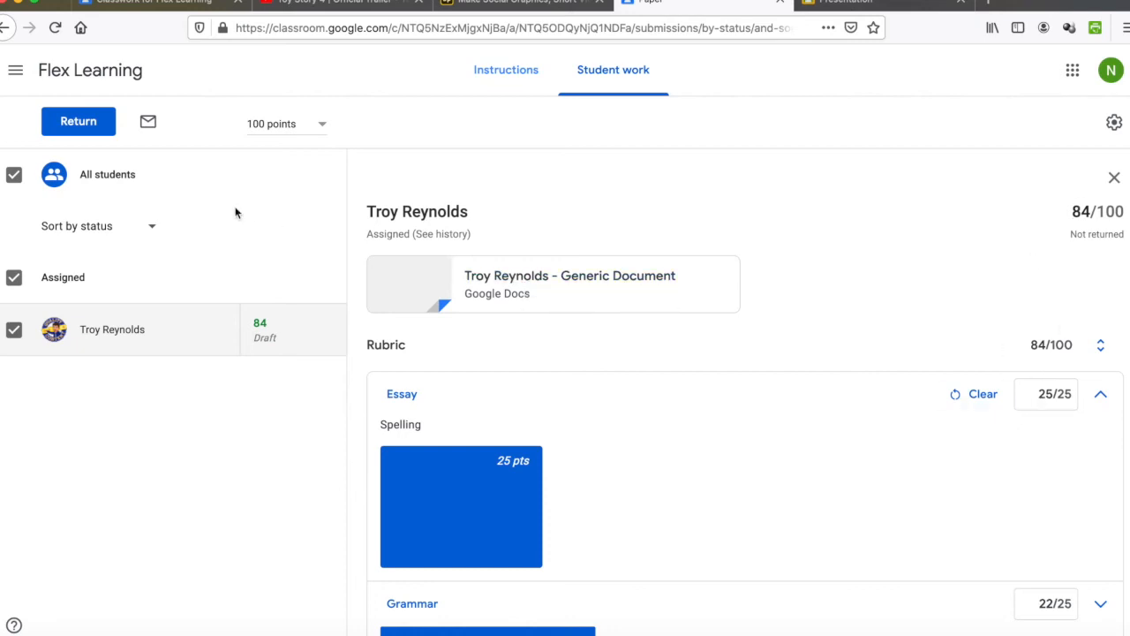
pyautogui.click(89, 128)
pyautogui.click(659, 390)
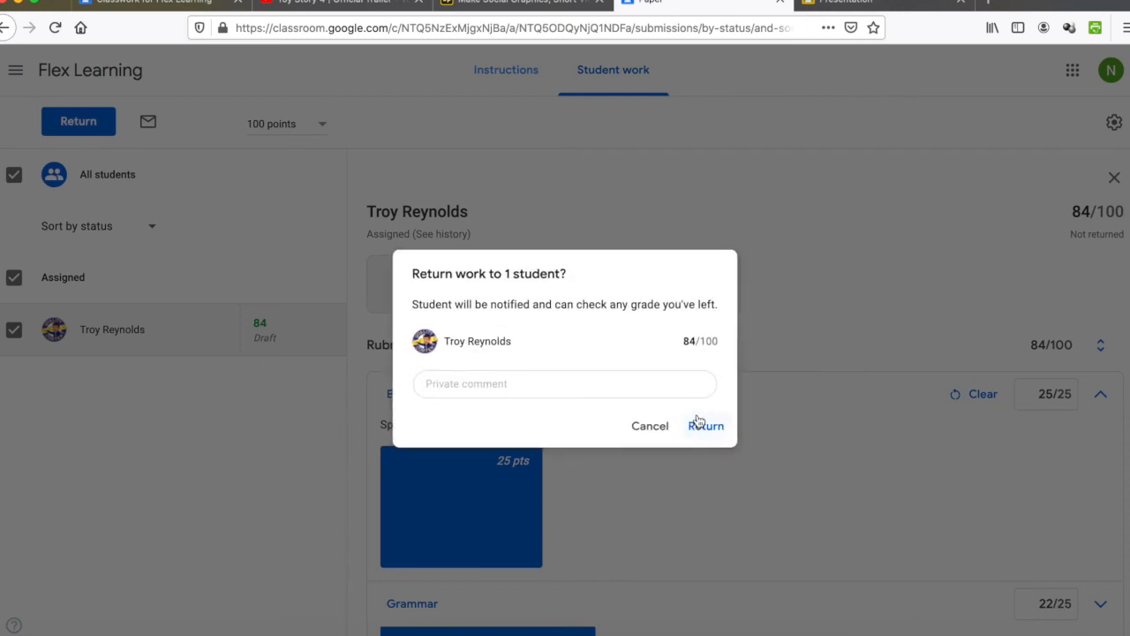
pyautogui.click(635, 389)
pyautogui.write('Pretty good job')
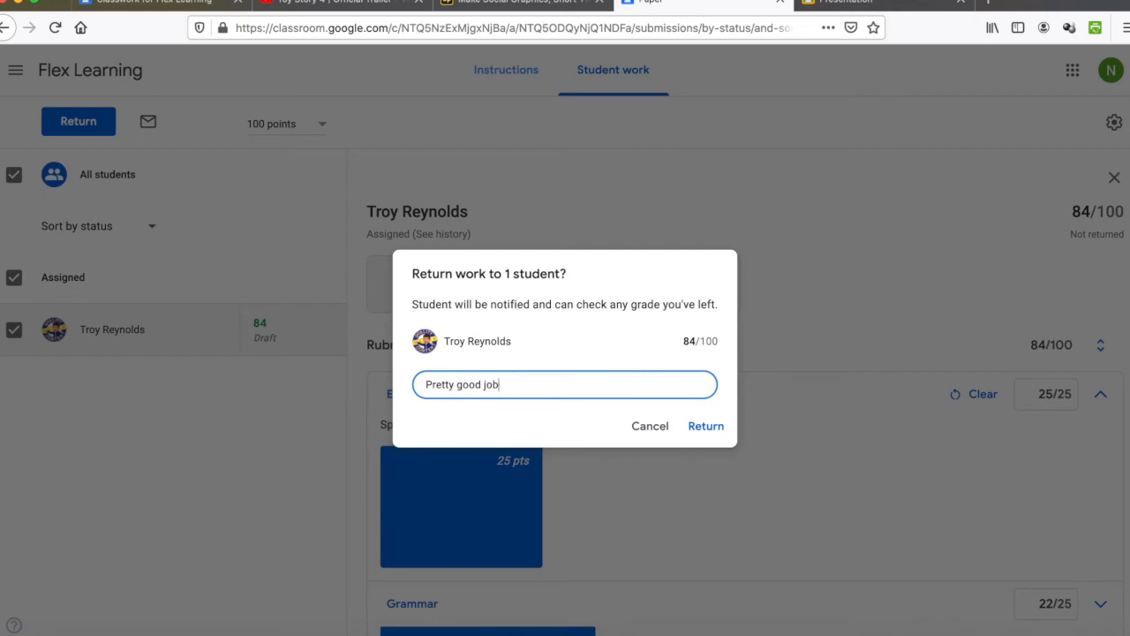
pyautogui.write(' but missing some Works Cit')
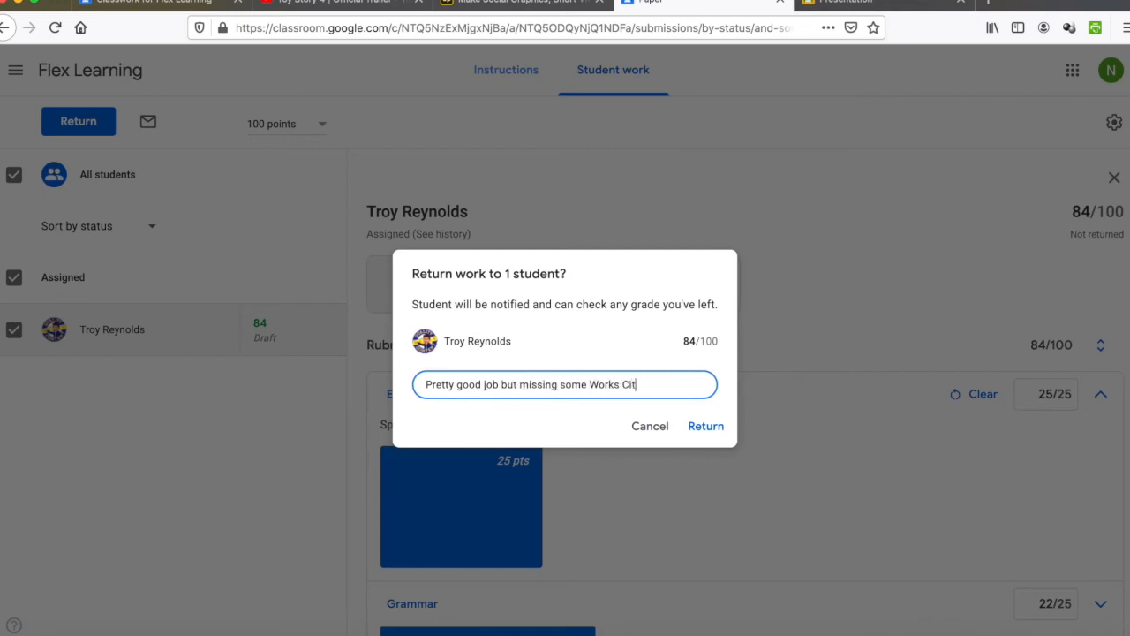
pyautogui.write('ed and you sho')
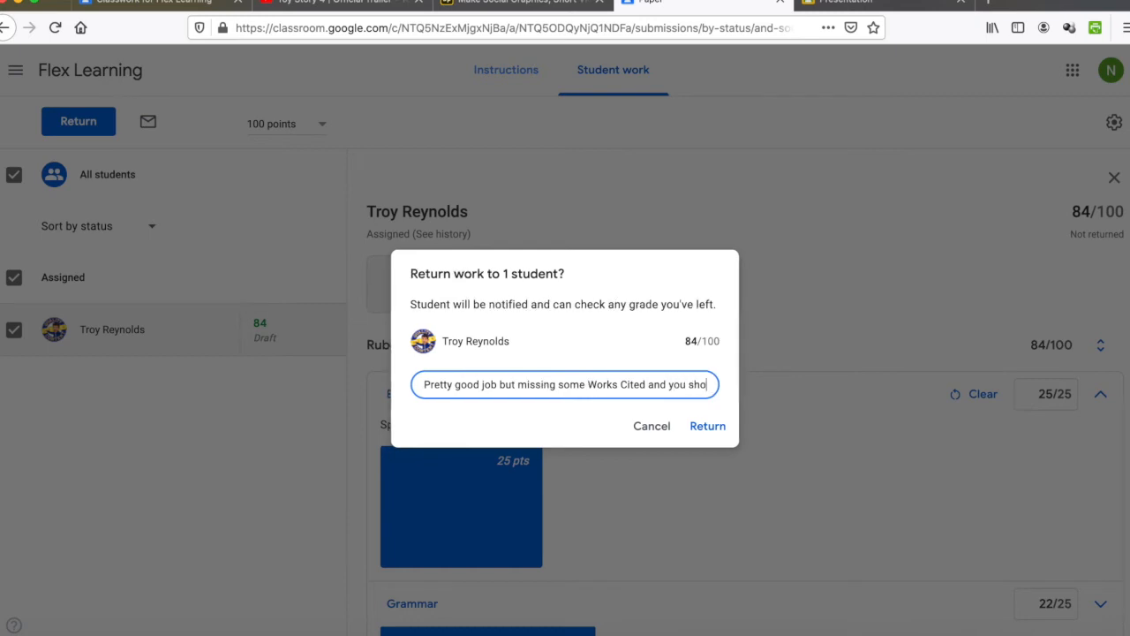
pyautogui.write('uld proofread')
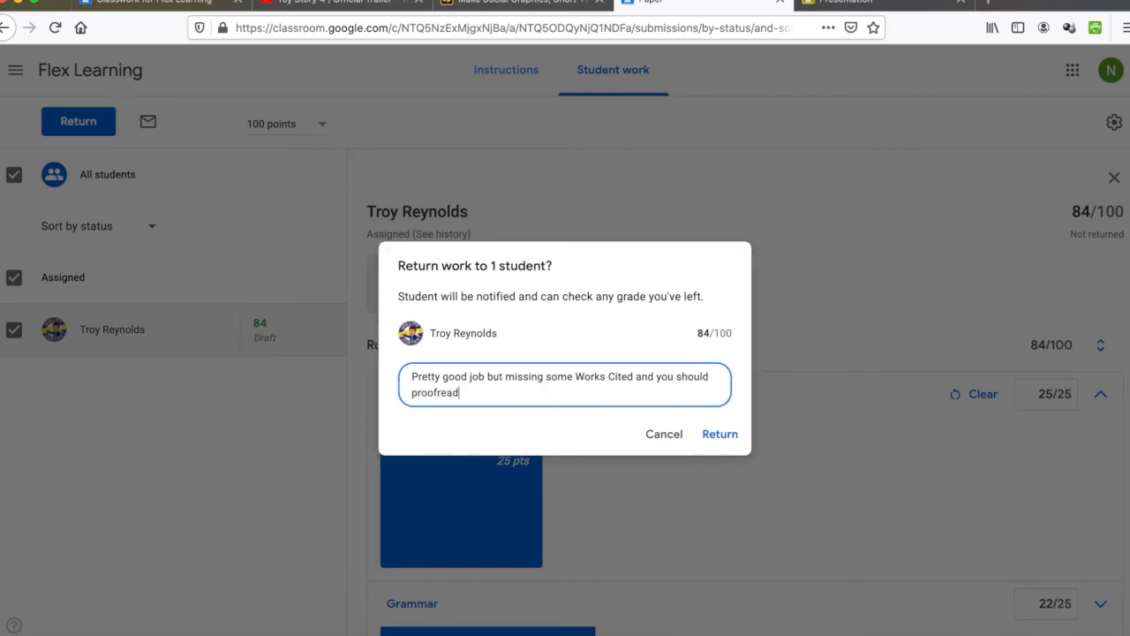
pyautogui.write(' before your submit.')
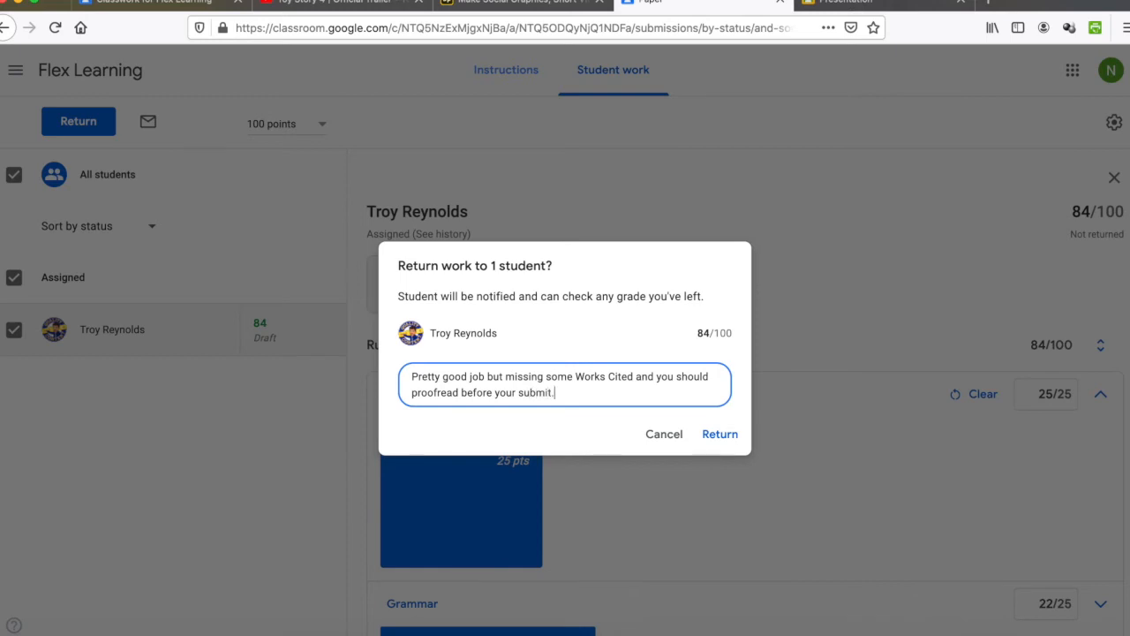
pyautogui.click(724, 434)
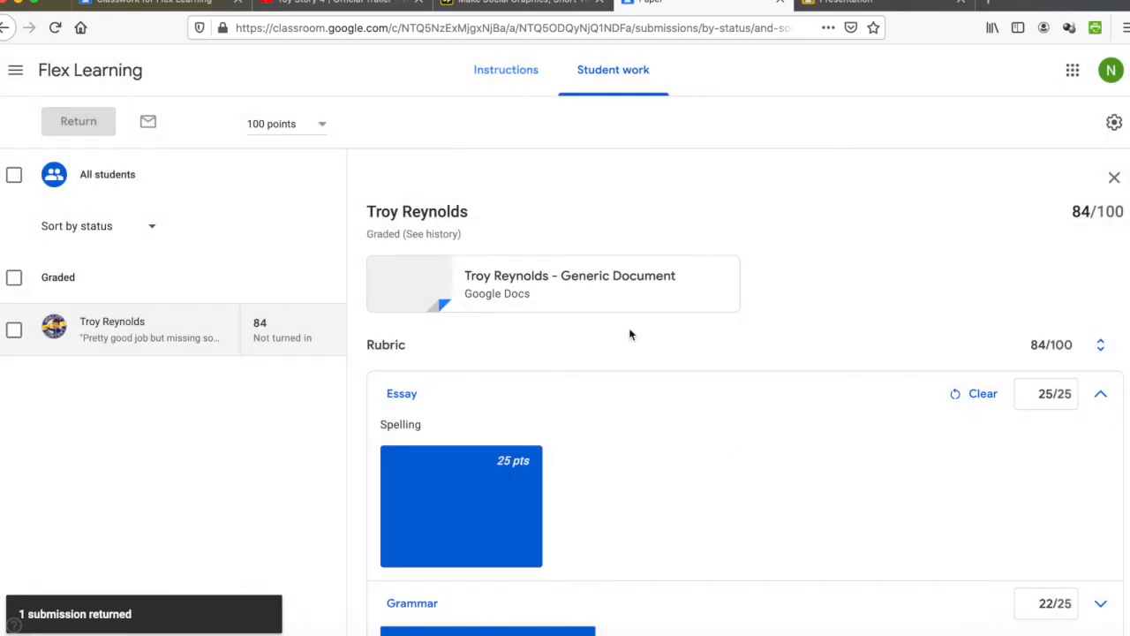
# Step: Review the rubric scores and the private comment on the student's returned Paper submission
pyautogui.scroll(-3, 601, 309)
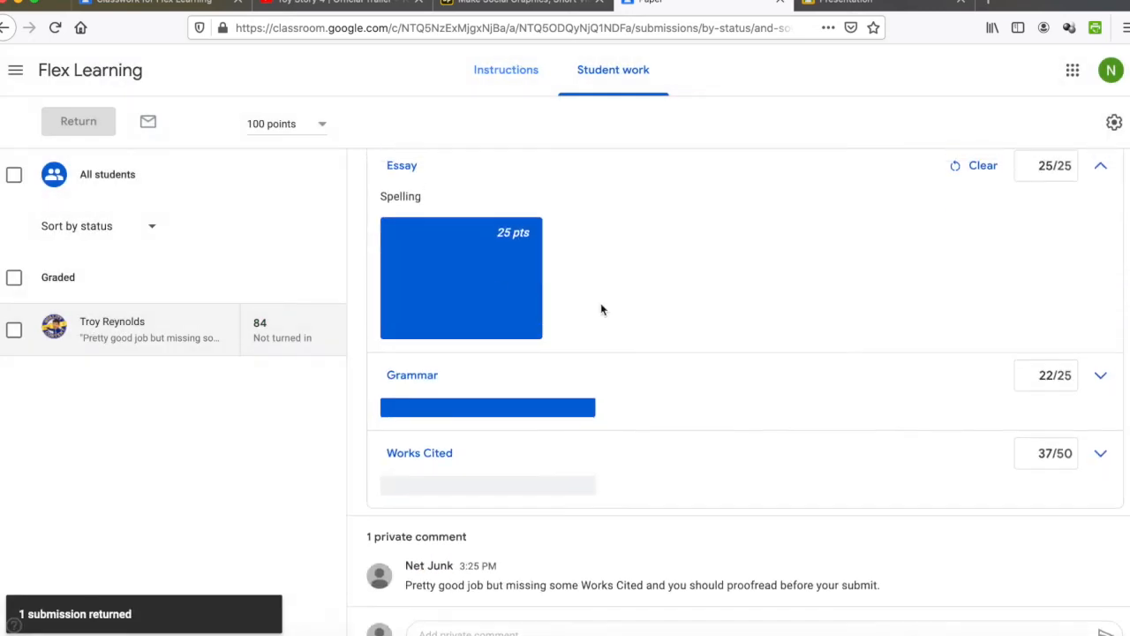
pyautogui.scroll(3, 600, 309)
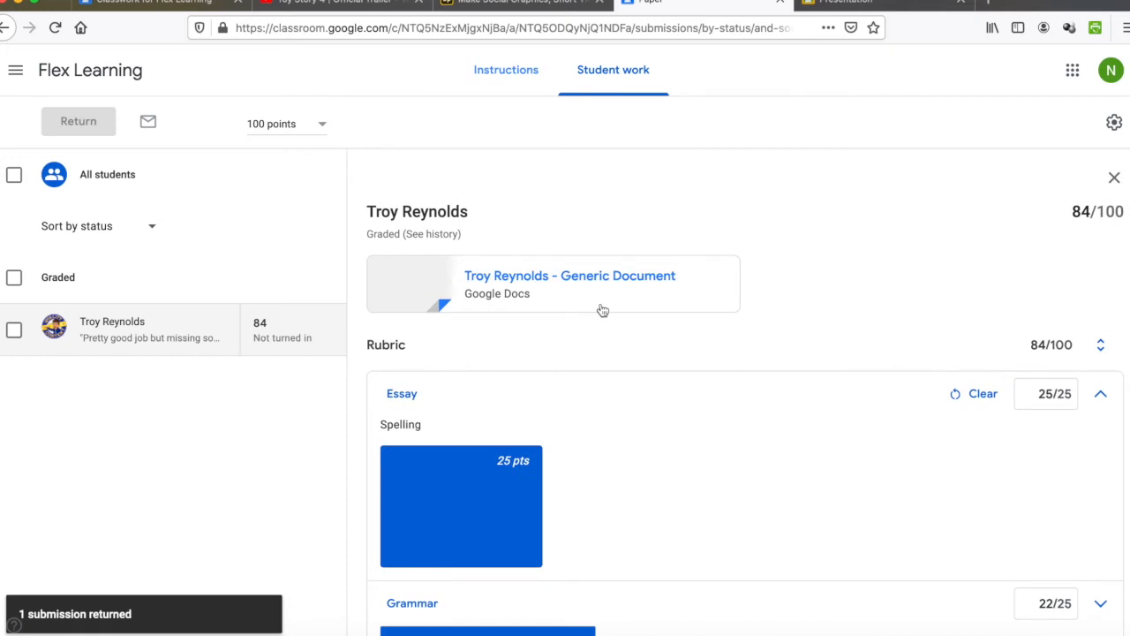
pyautogui.scroll(-3, 886, 435)
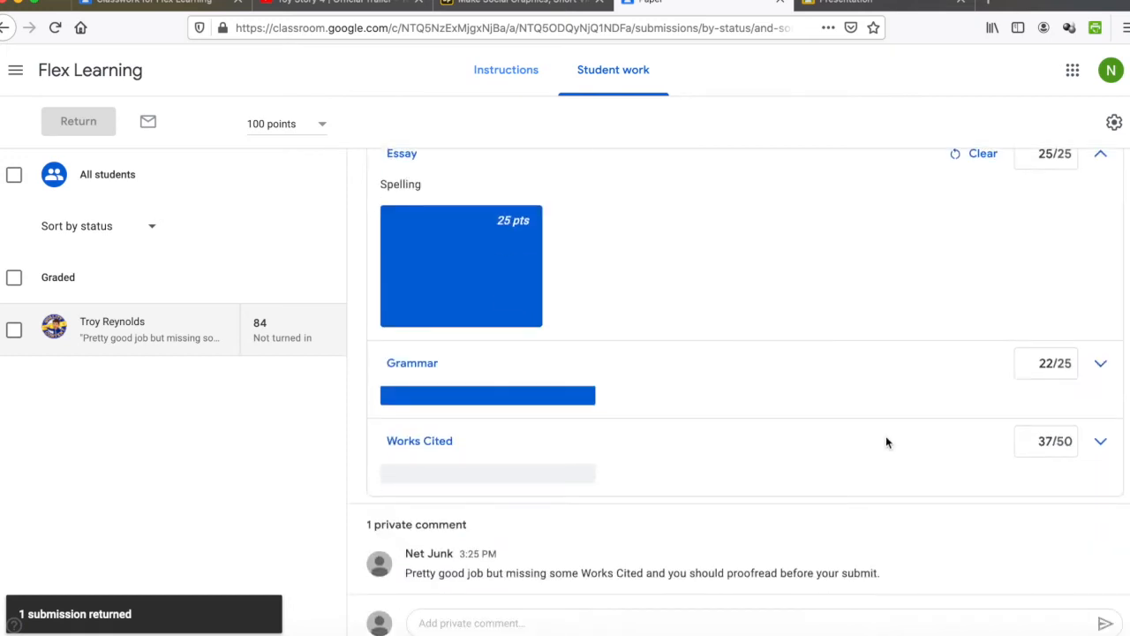
pyautogui.scroll(2, 886, 436)
pyautogui.scroll(-1, 888, 442)
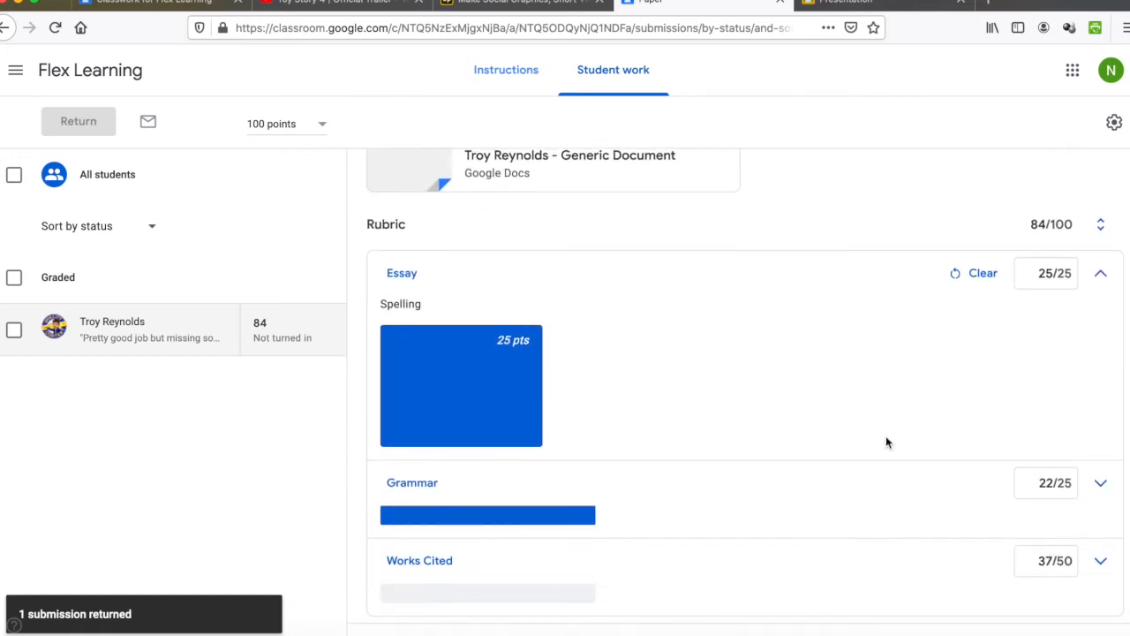
pyautogui.scroll(-2, 887, 442)
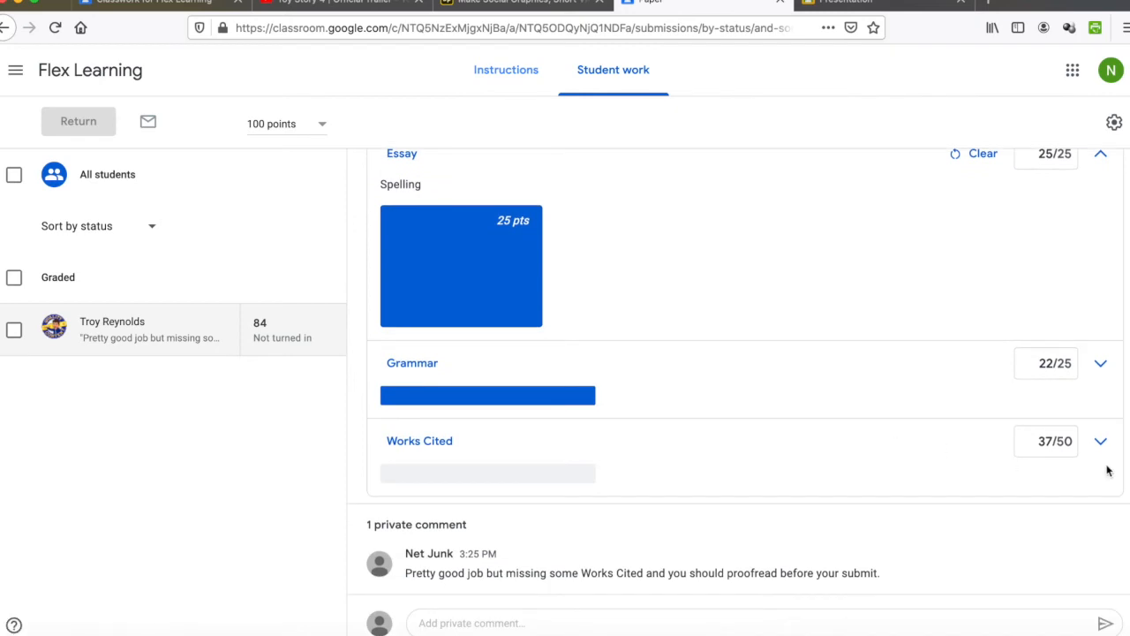
# Step: Return to the Flex Learning class and review the assignments and materials listed on its classwork page
pyautogui.scroll(3, 1101, 446)
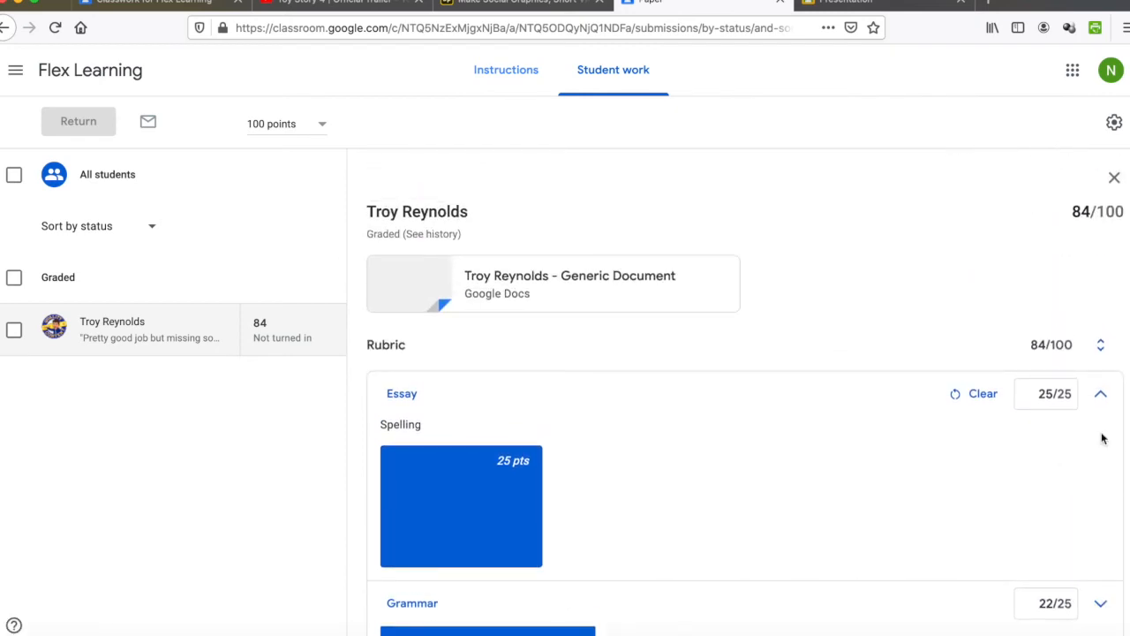
pyautogui.click(66, 75)
pyautogui.scroll(-1, 456, 318)
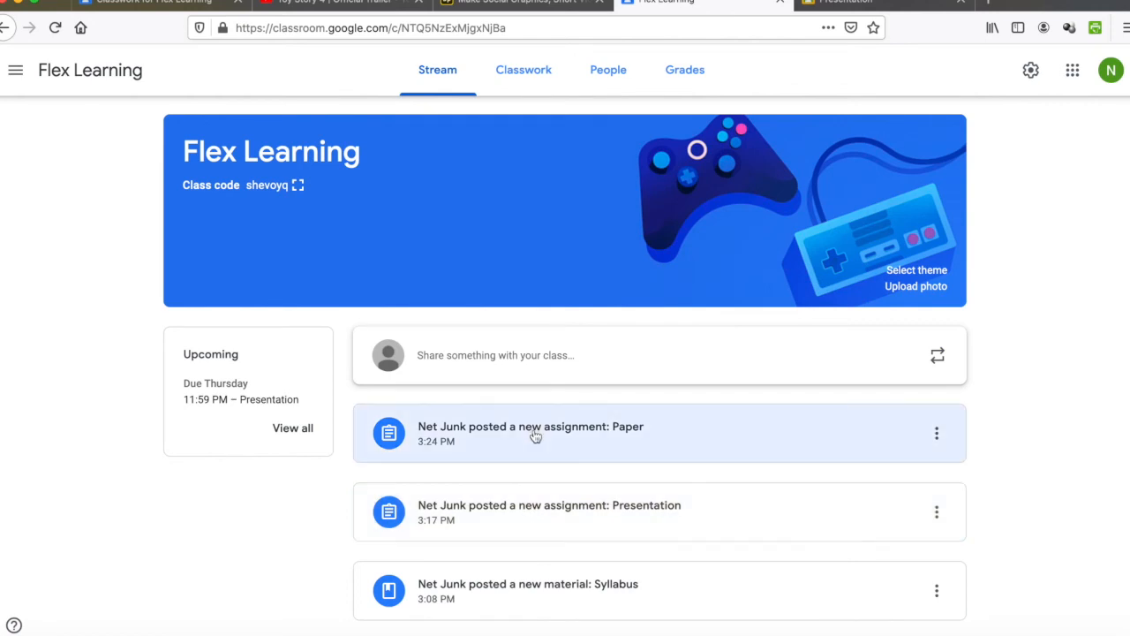
pyautogui.click(531, 70)
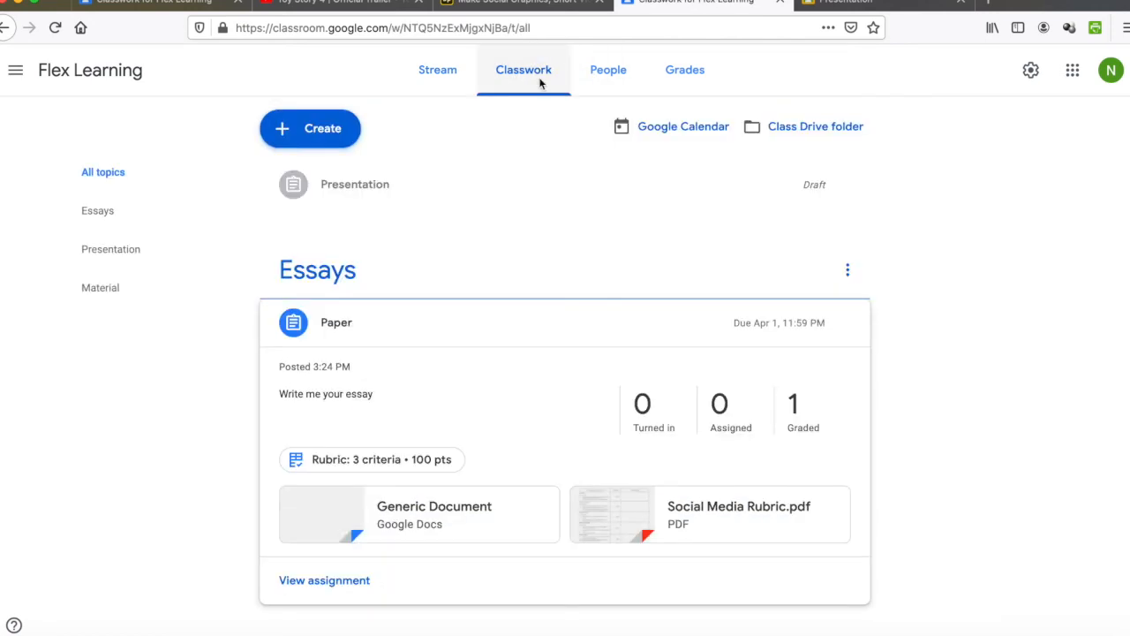
pyautogui.scroll(-3, 581, 403)
pyautogui.scroll(3, 581, 404)
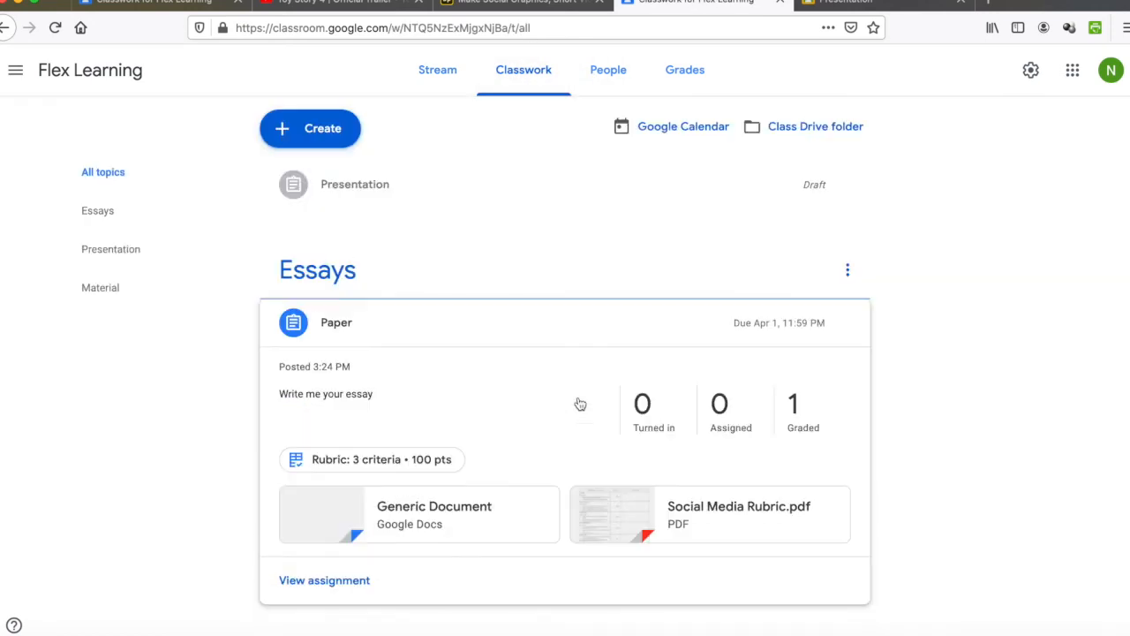
pyautogui.scroll(-3, 588, 462)
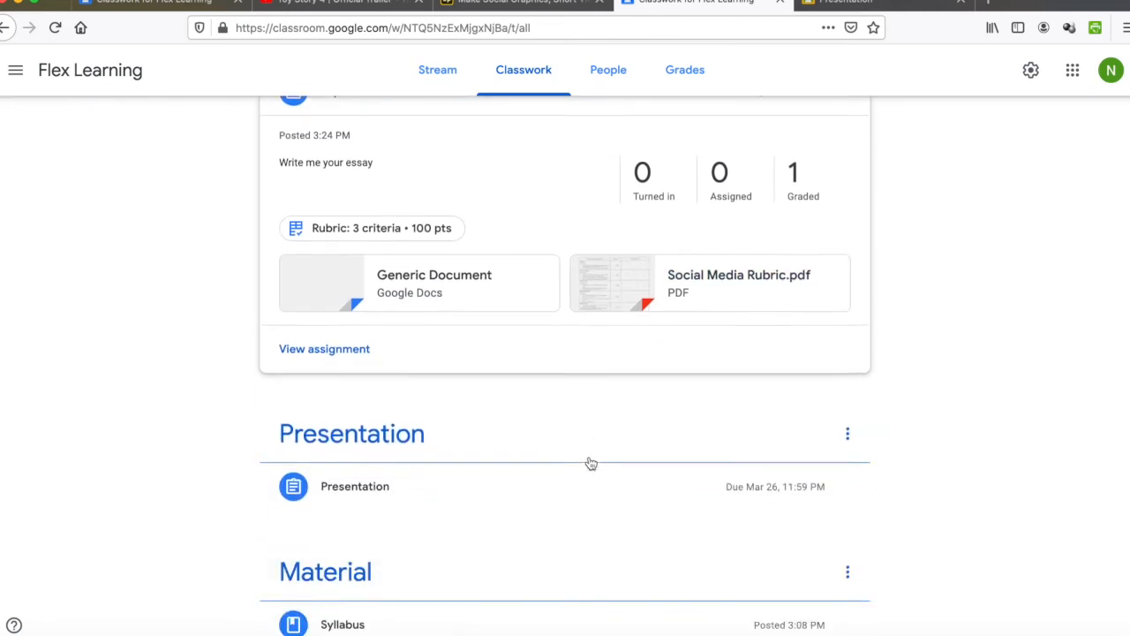
pyautogui.scroll(3, 588, 462)
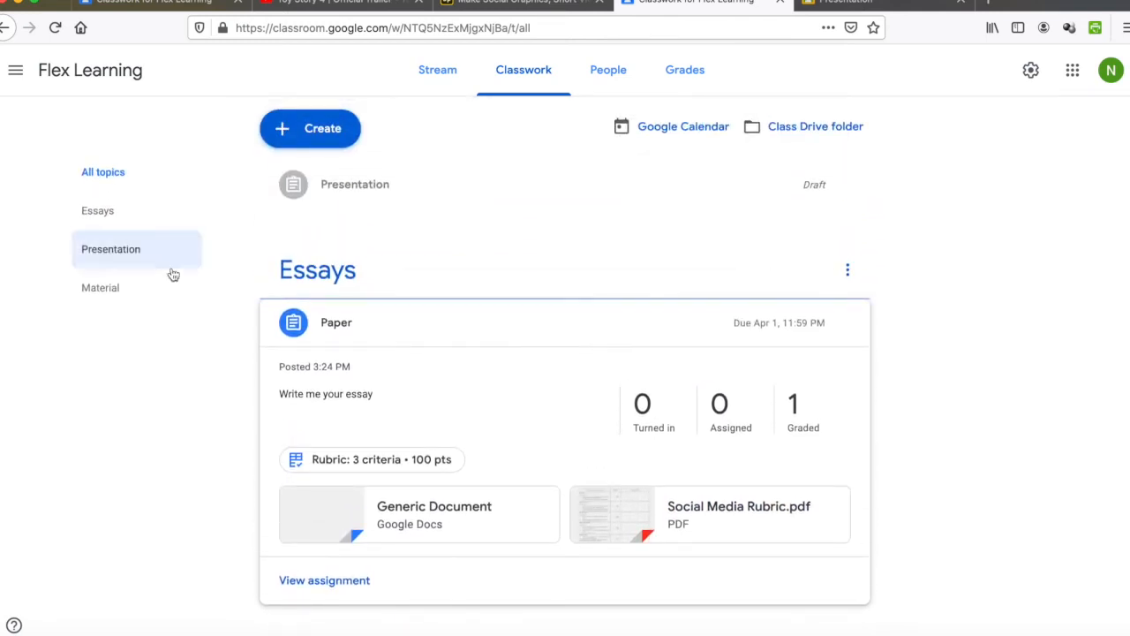
# Step: Filter the classwork by the Presentation and Essays topics, finishing with all topics shown
pyautogui.click(109, 249)
pyautogui.scroll(2, 109, 248)
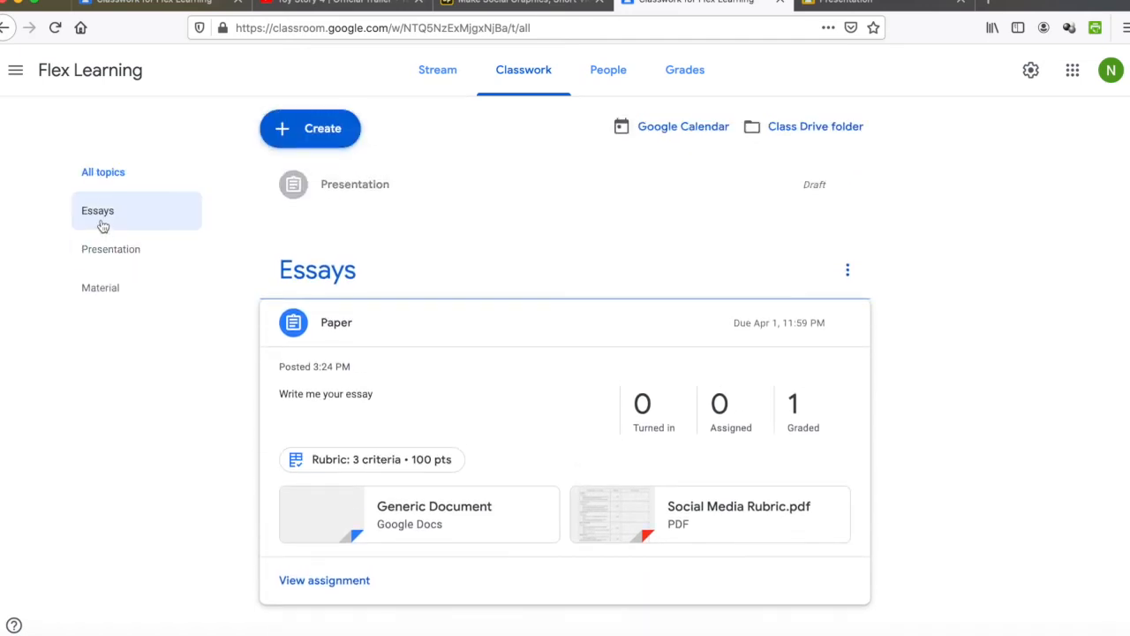
pyautogui.click(102, 223)
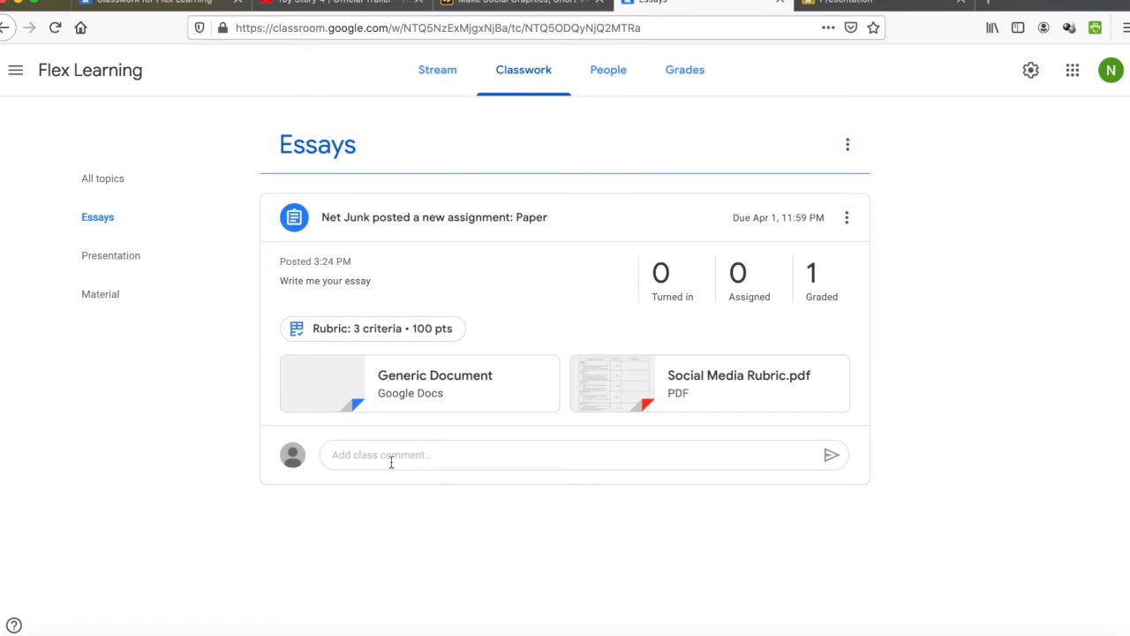
pyautogui.click(123, 182)
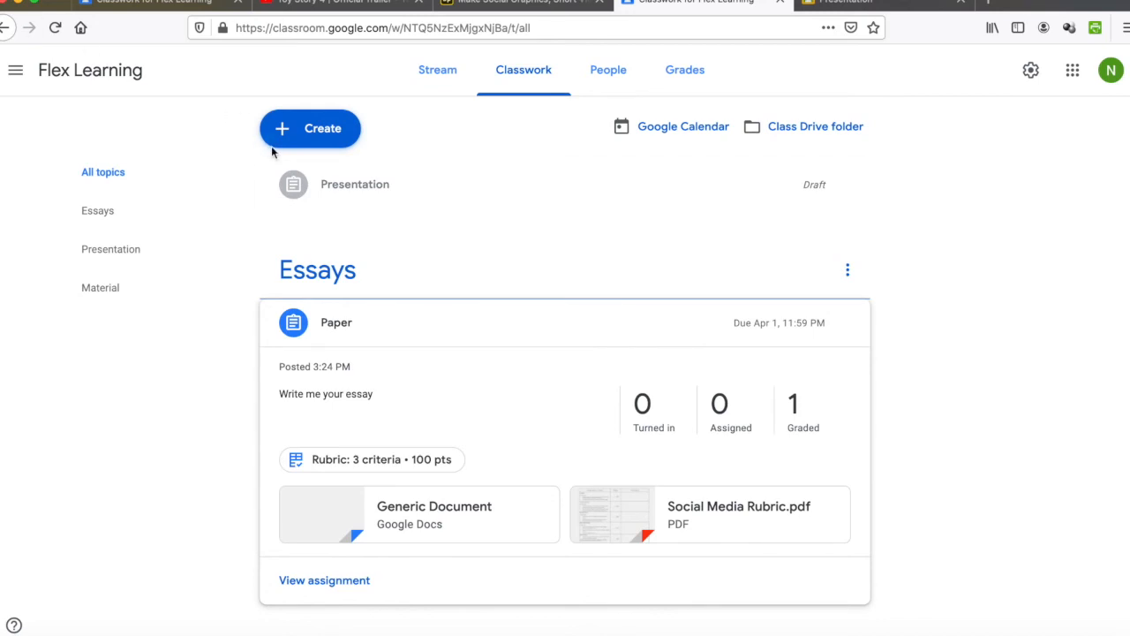
pyautogui.click(315, 139)
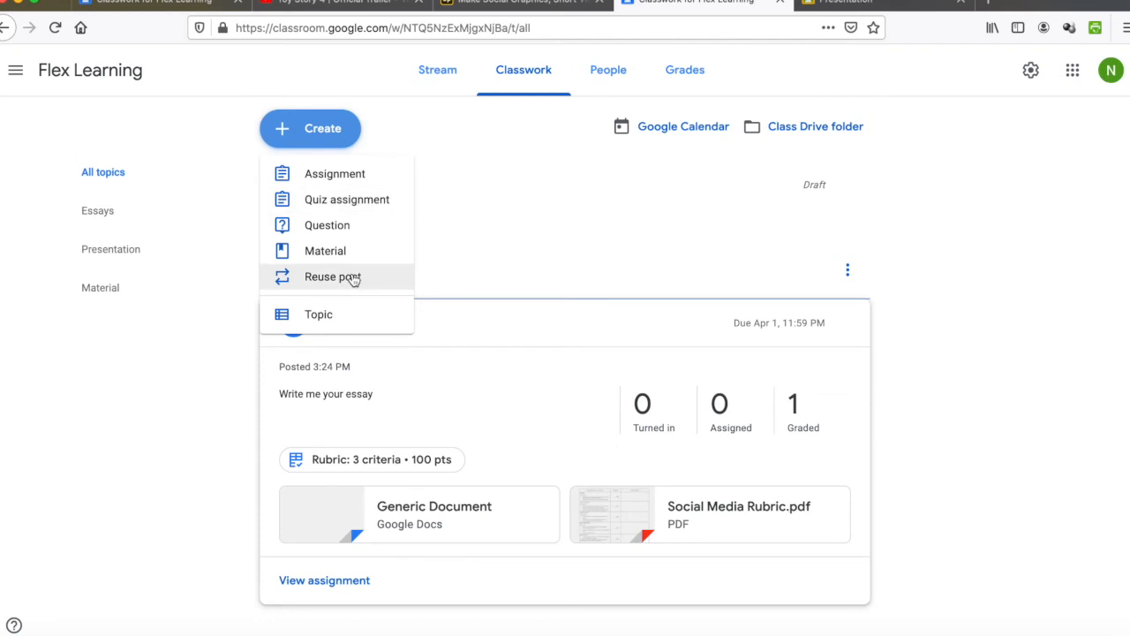
pyautogui.click(15, 82)
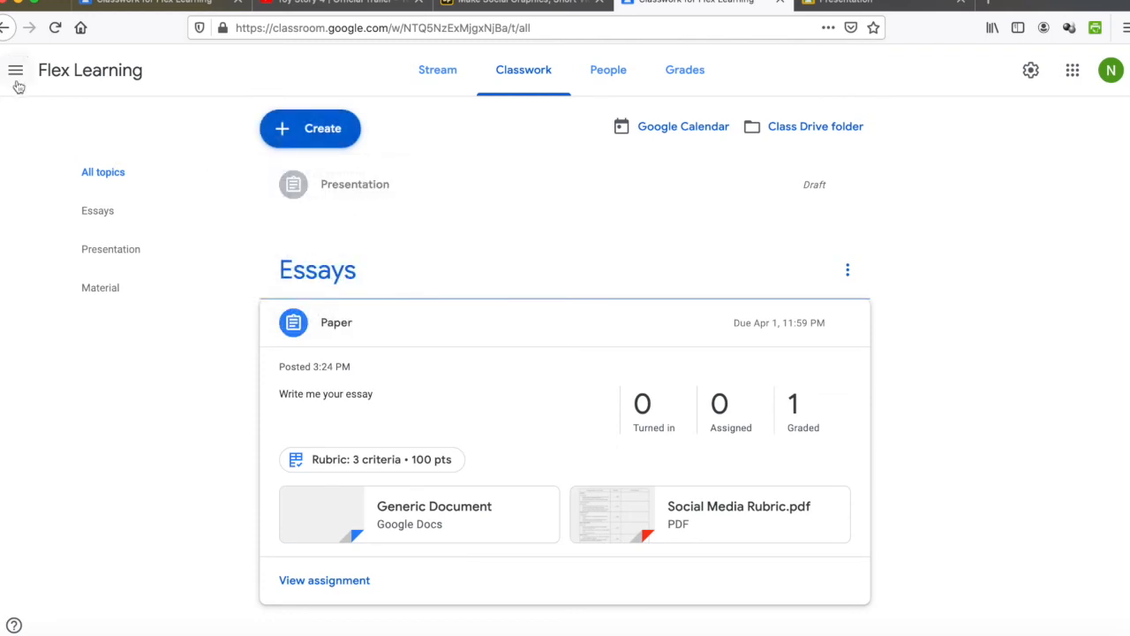
# Step: Create a new class named "Reuse Class", acknowledging the notice about using Classroom at a school
pyautogui.click(16, 70)
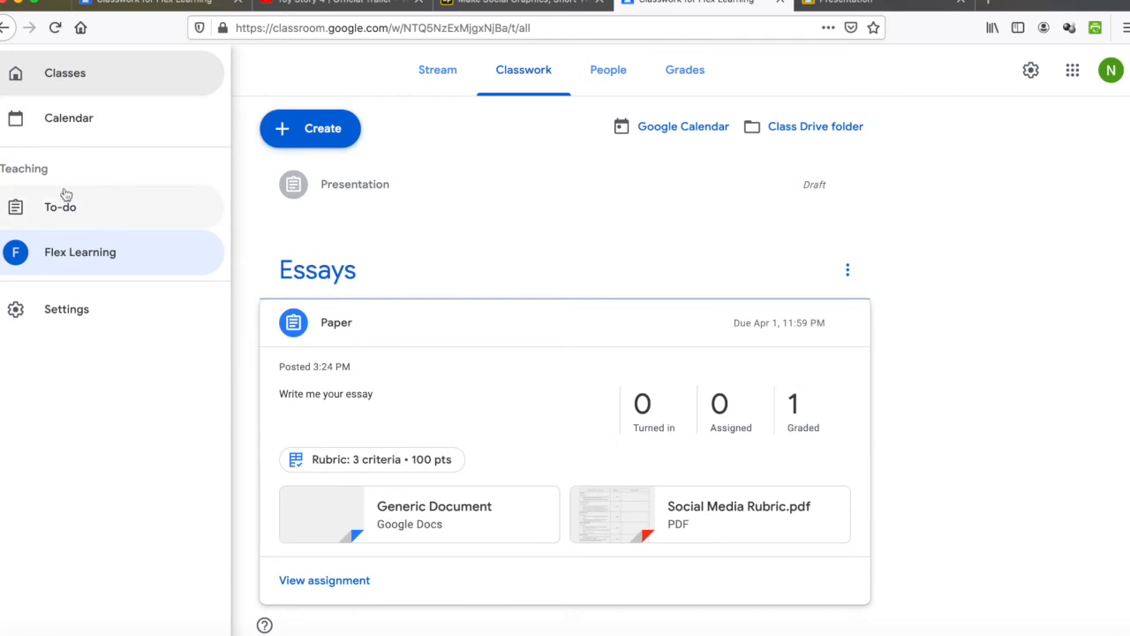
pyautogui.click(55, 75)
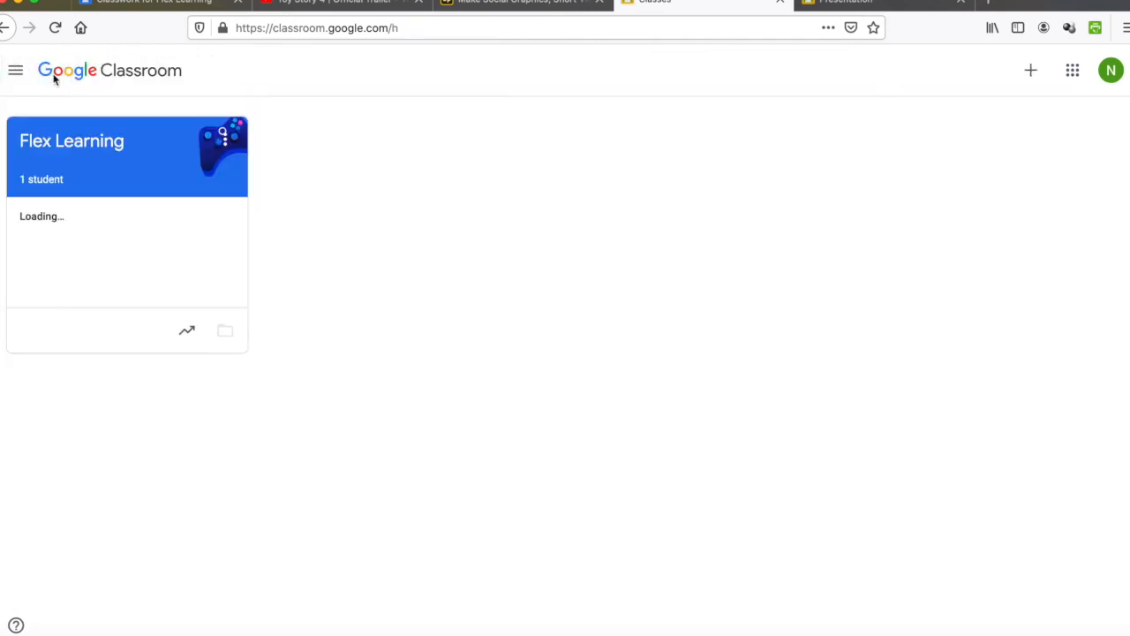
pyautogui.click(1033, 69)
pyautogui.click(1007, 134)
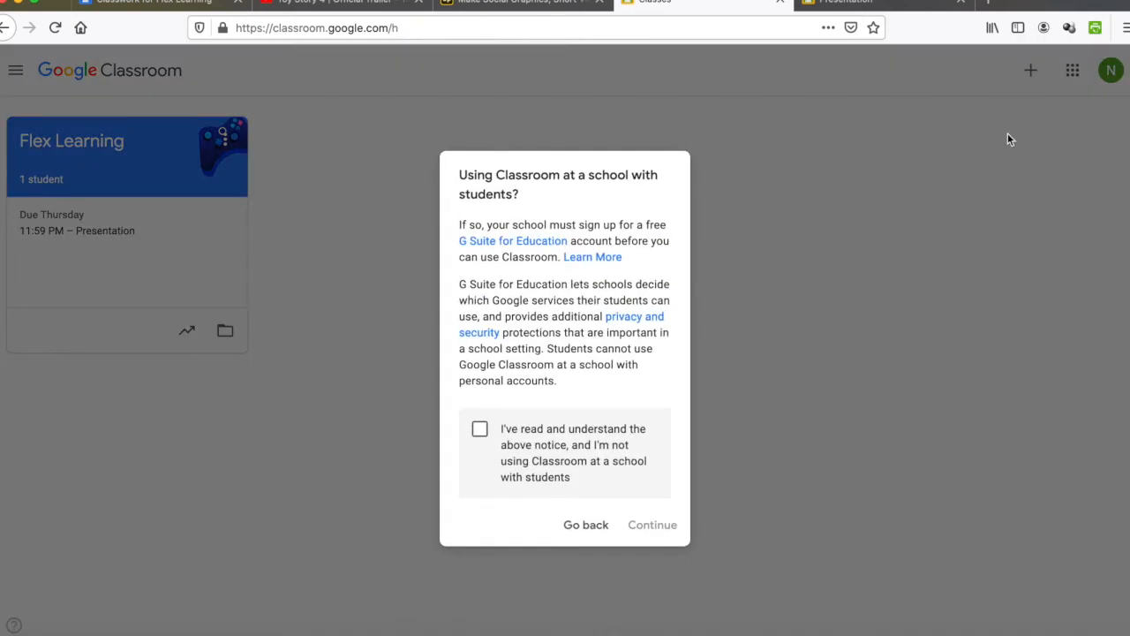
pyautogui.click(478, 430)
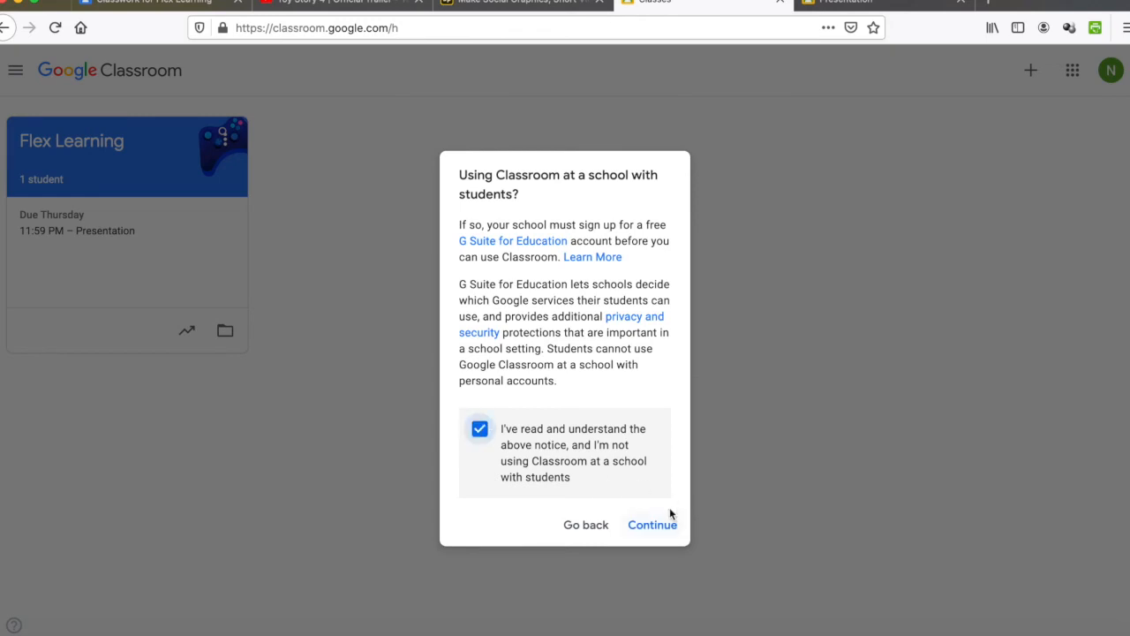
pyautogui.click(670, 521)
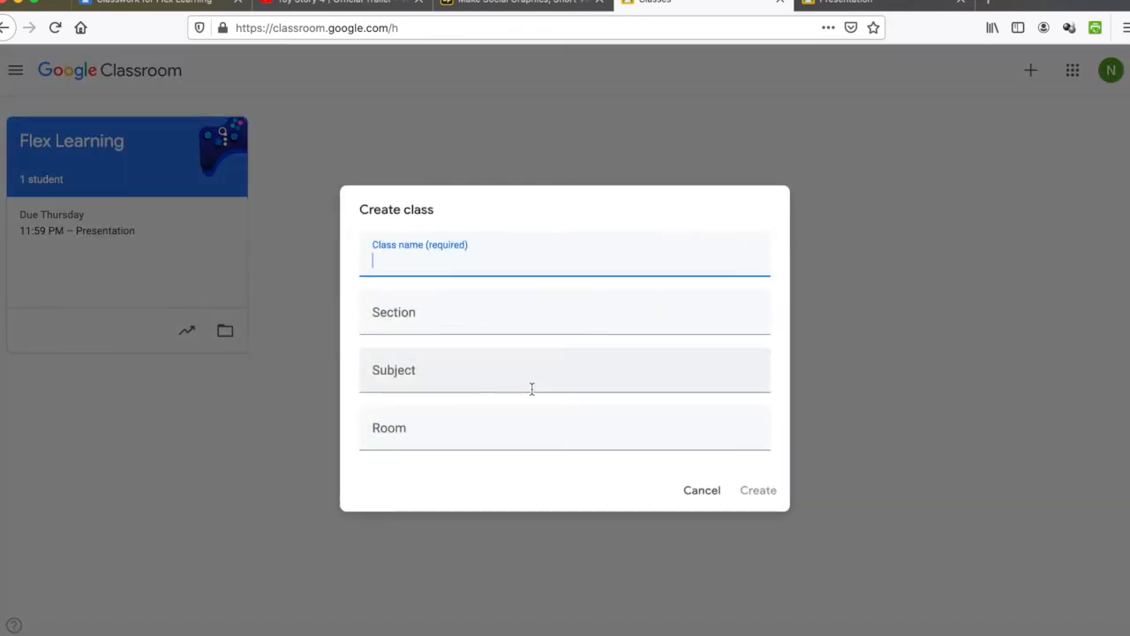
pyautogui.write('Reuse Class')
pyautogui.click(761, 492)
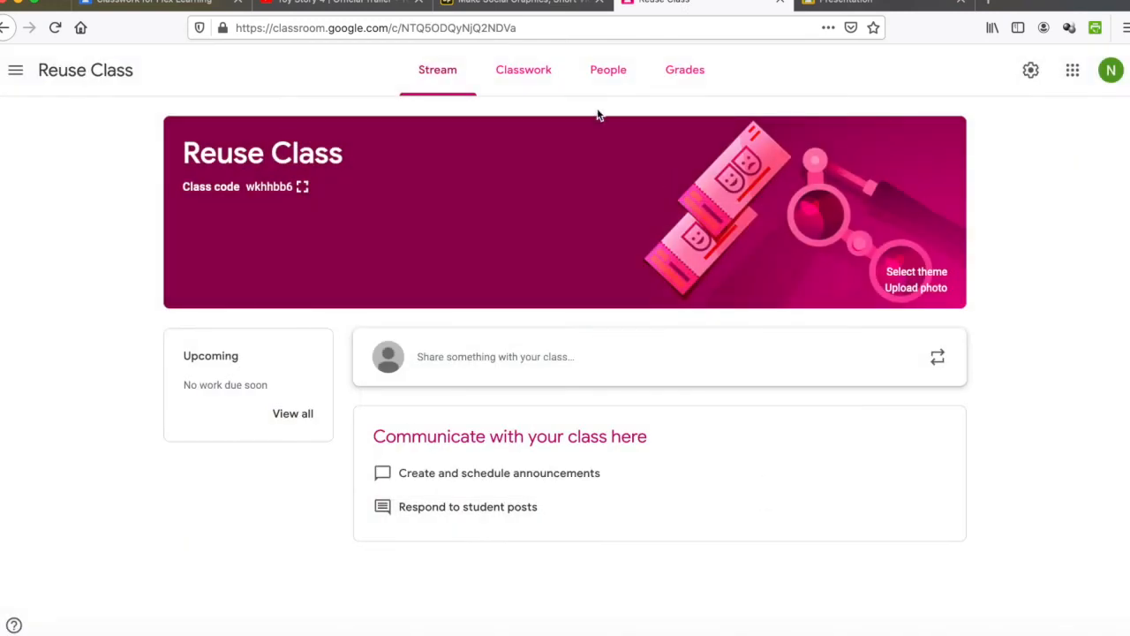
# Step: Reuse the Paper assignment from Flex Learning as a new classwork post in Reuse Class
pyautogui.click(536, 74)
pyautogui.click(336, 133)
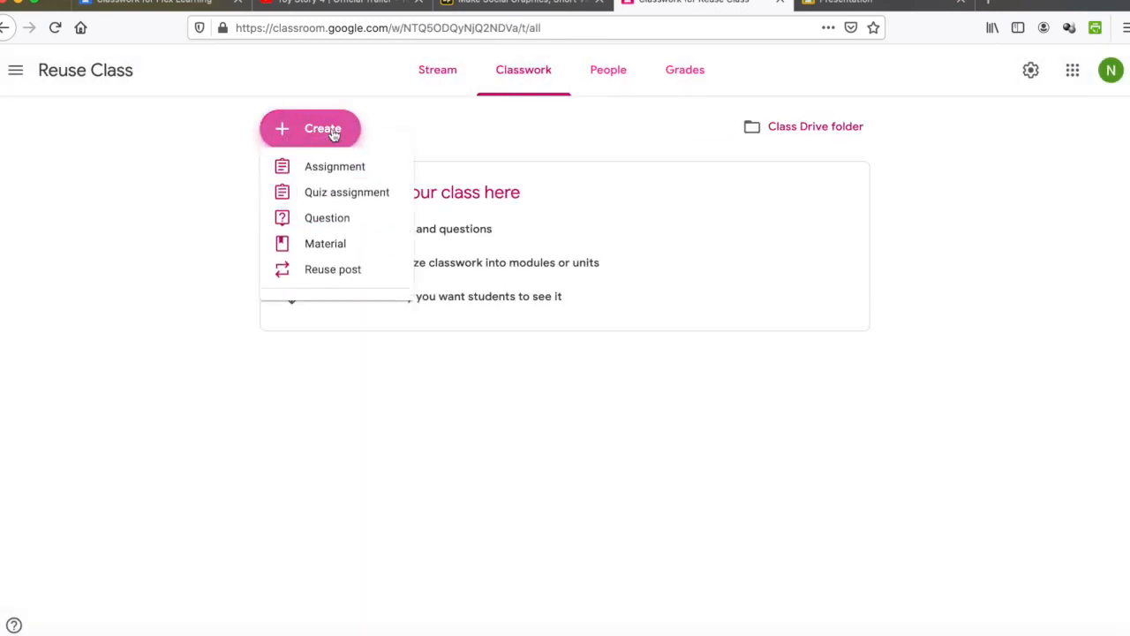
pyautogui.click(329, 282)
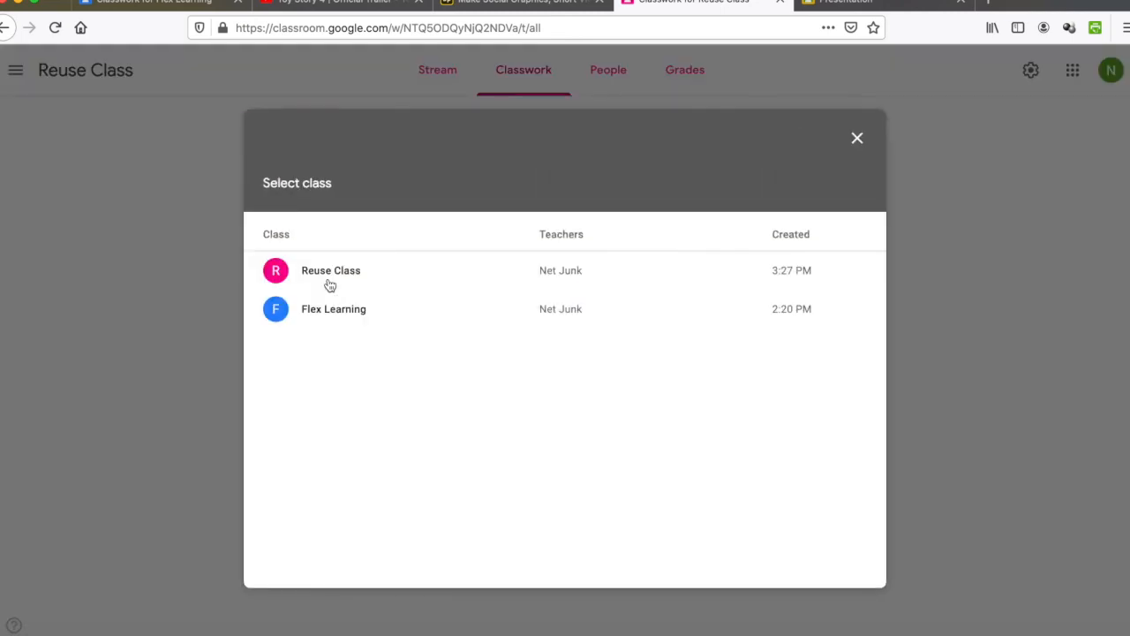
pyautogui.click(311, 320)
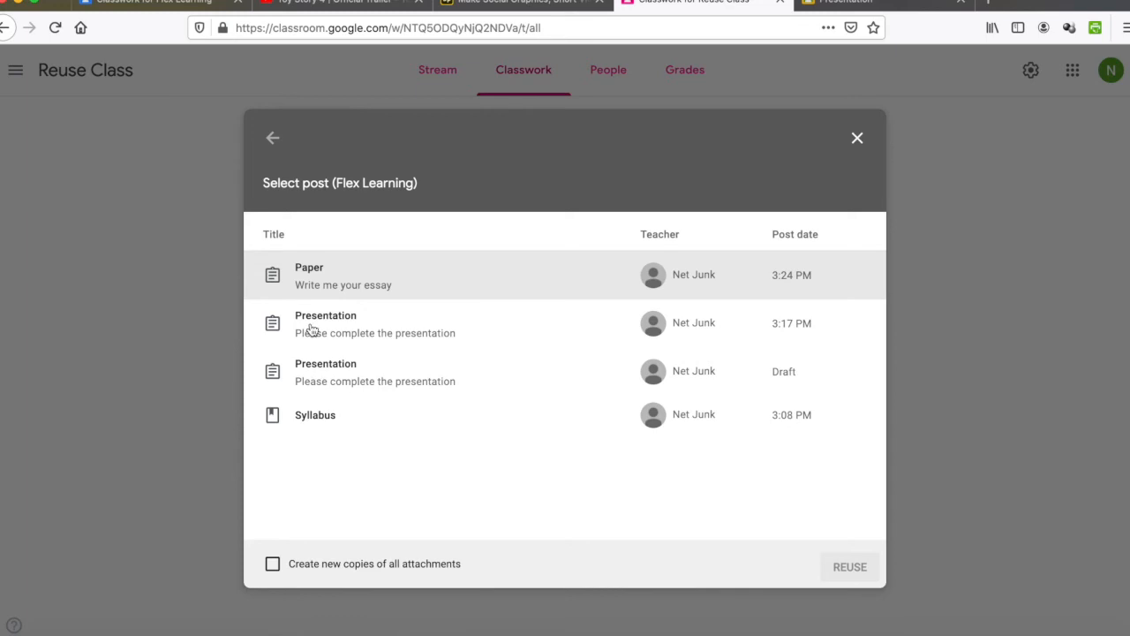
pyautogui.click(344, 290)
pyautogui.click(856, 568)
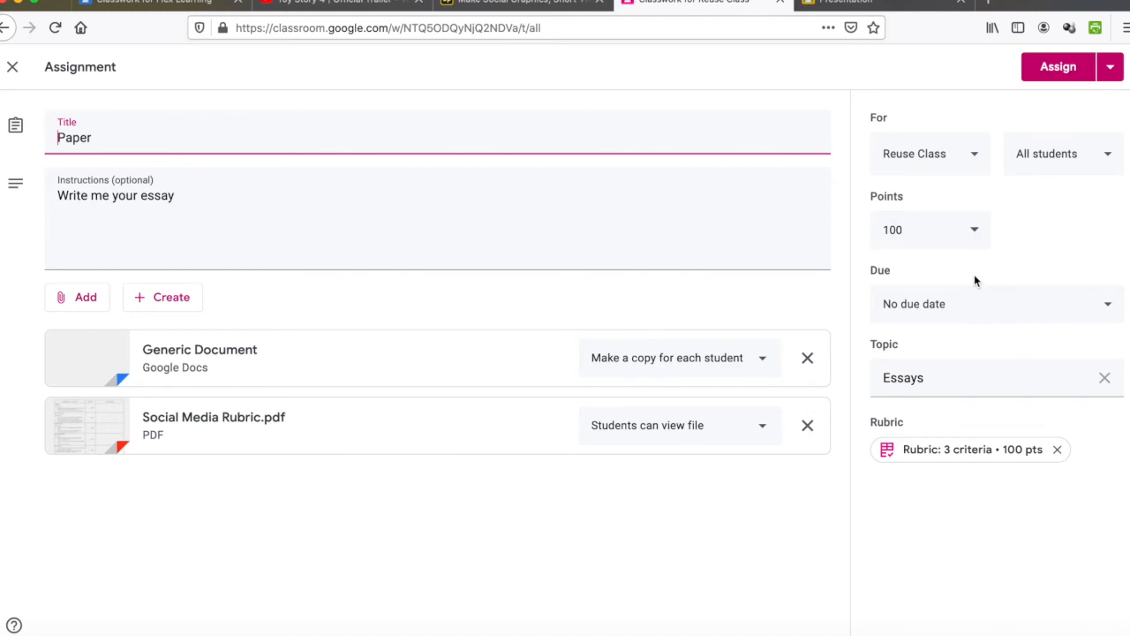
# Step: Set the reused Paper assignment's due date to Mar 20, 2020 at 11:59 PM
pyautogui.click(968, 305)
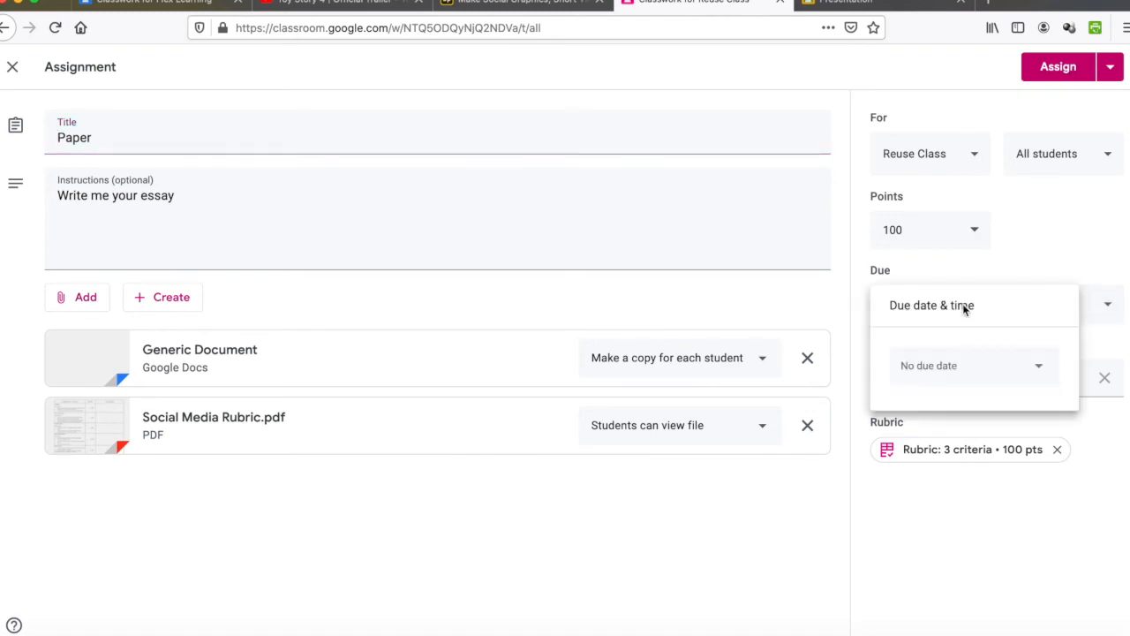
pyautogui.click(982, 359)
pyautogui.click(1030, 493)
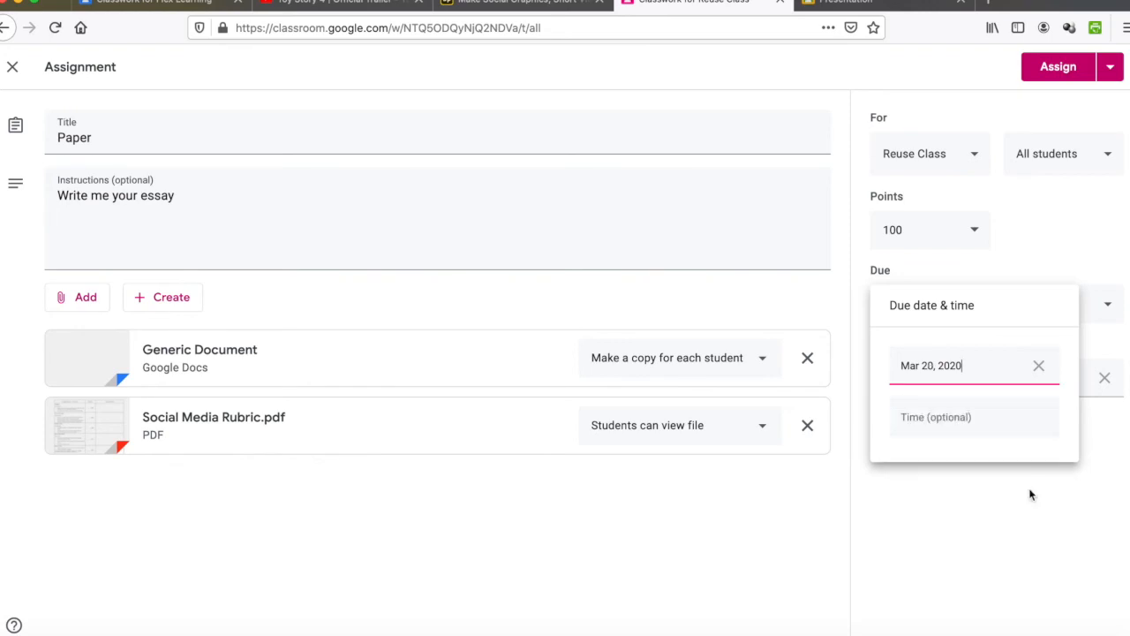
pyautogui.click(1024, 422)
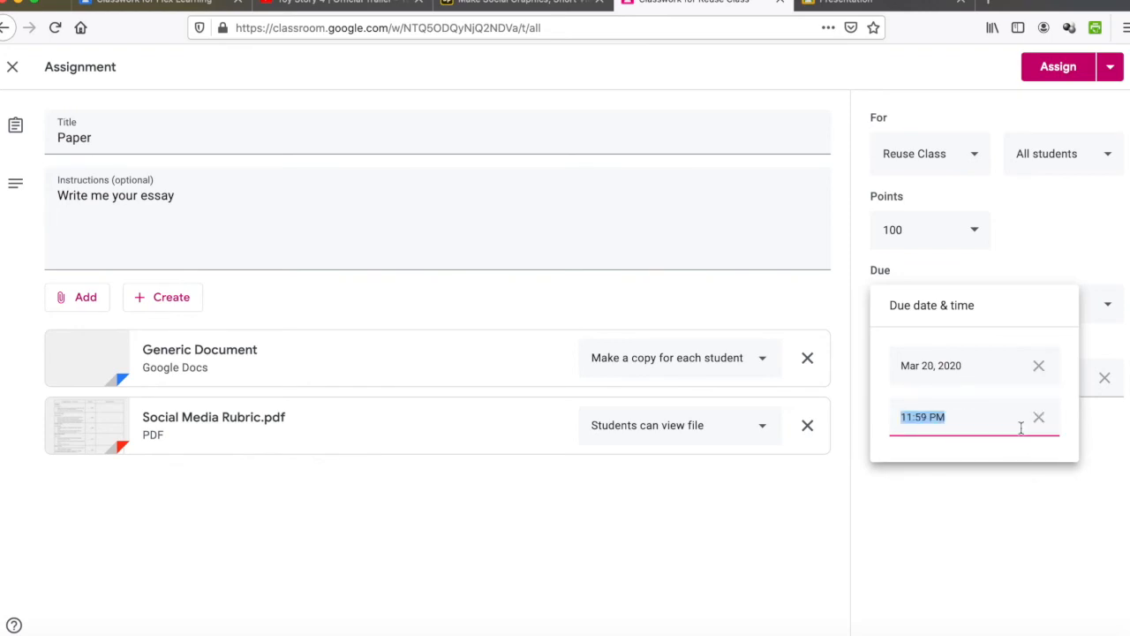
pyautogui.click(1019, 494)
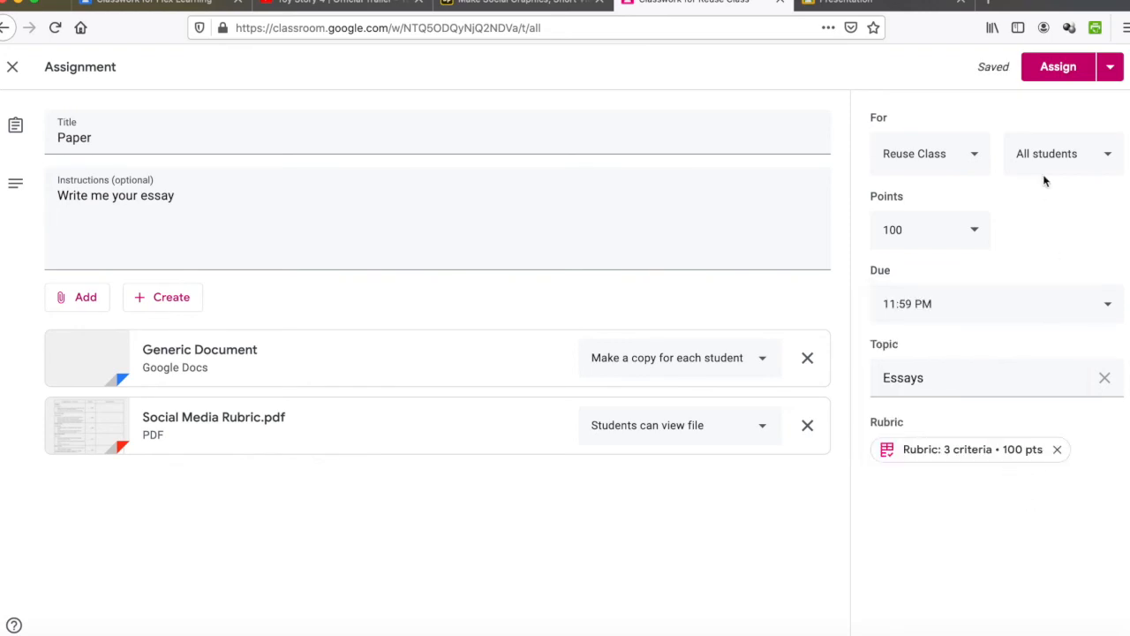
pyautogui.click(1111, 68)
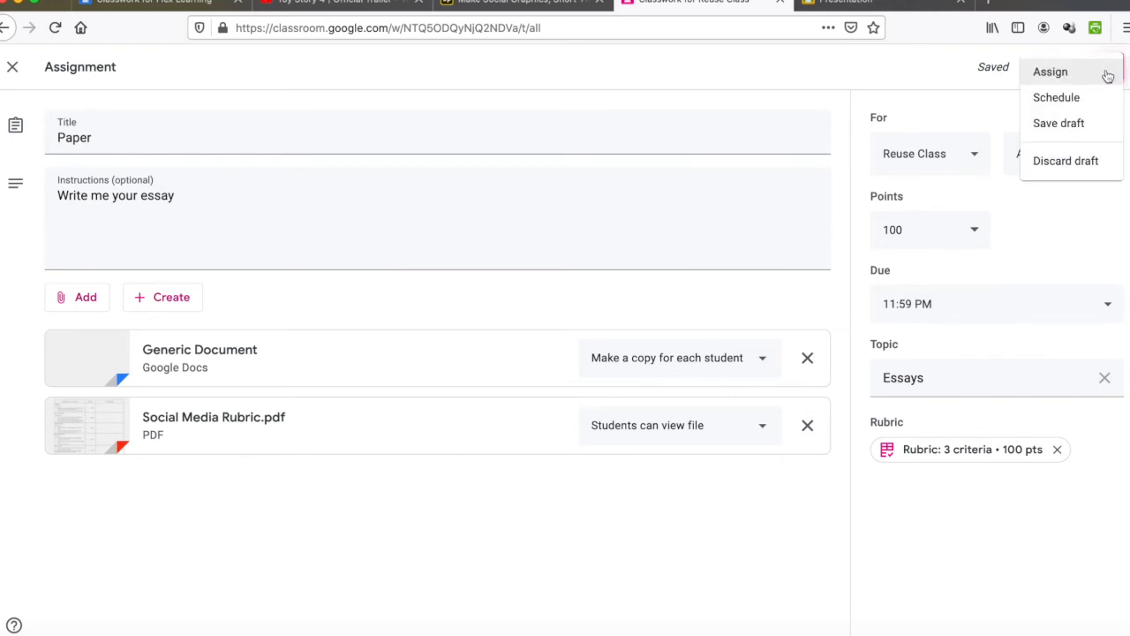
pyautogui.click(1081, 98)
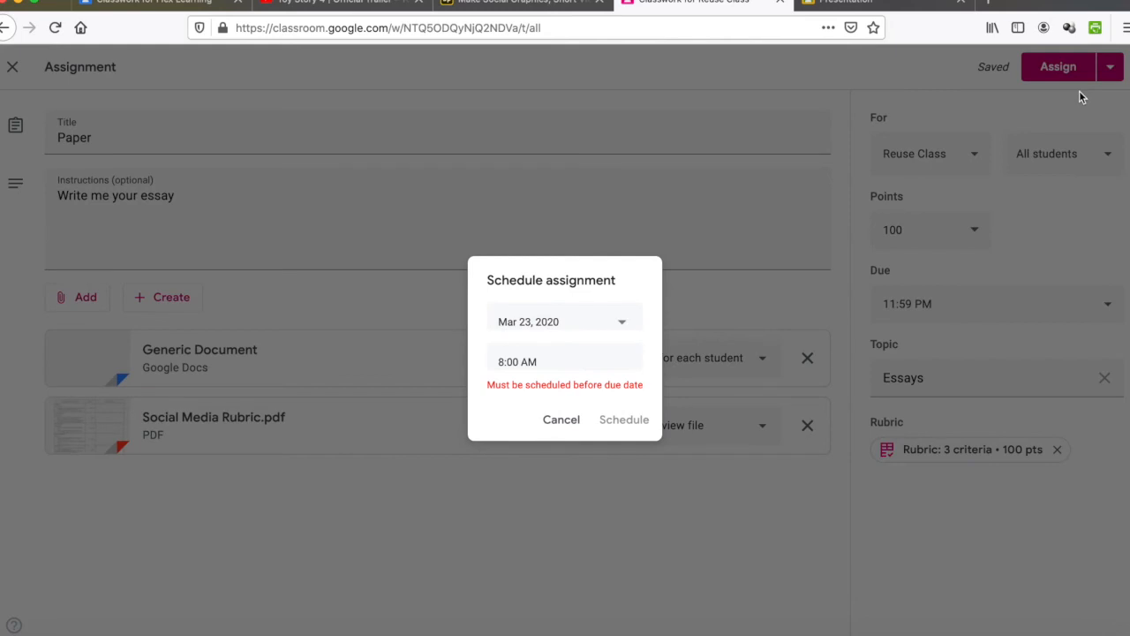
pyautogui.click(606, 322)
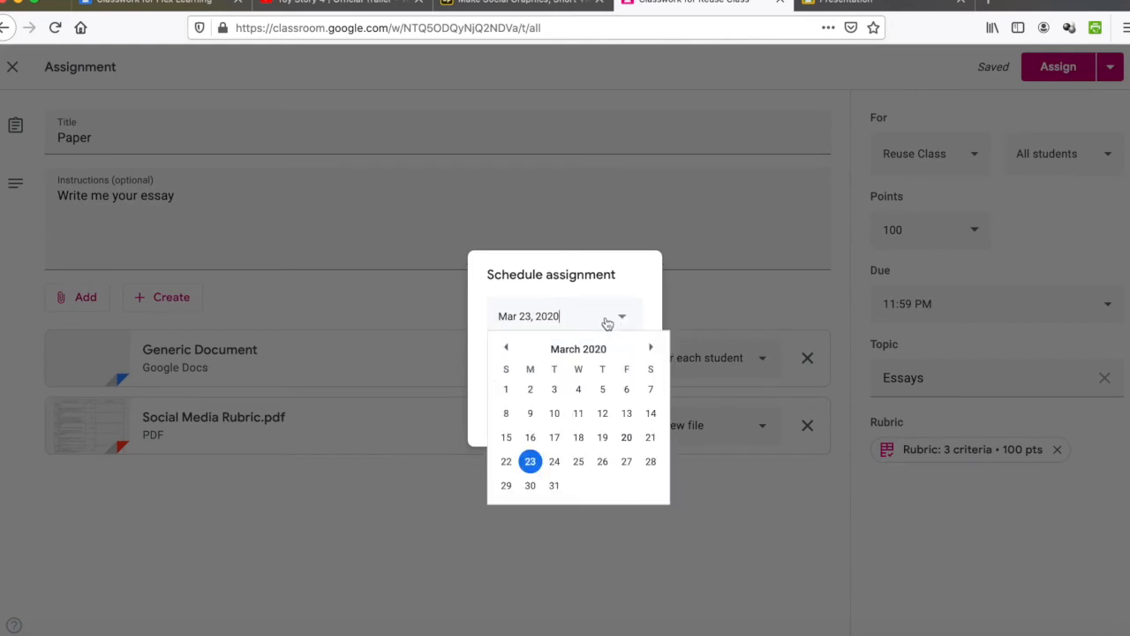
pyautogui.click(530, 461)
pyautogui.click(621, 323)
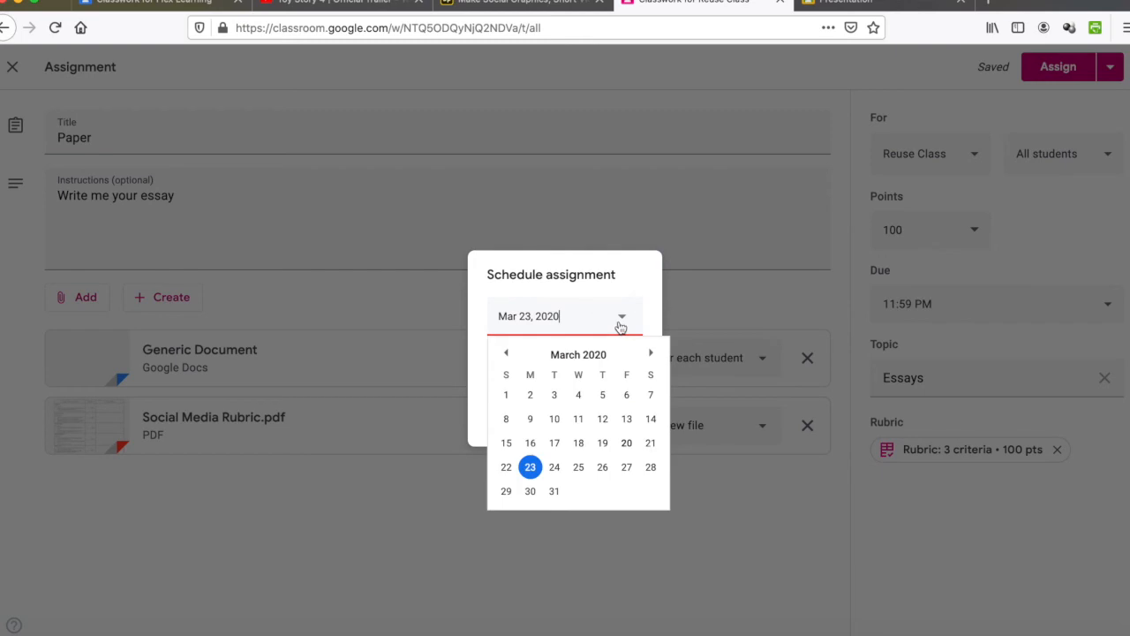
pyautogui.click(553, 463)
pyautogui.click(563, 428)
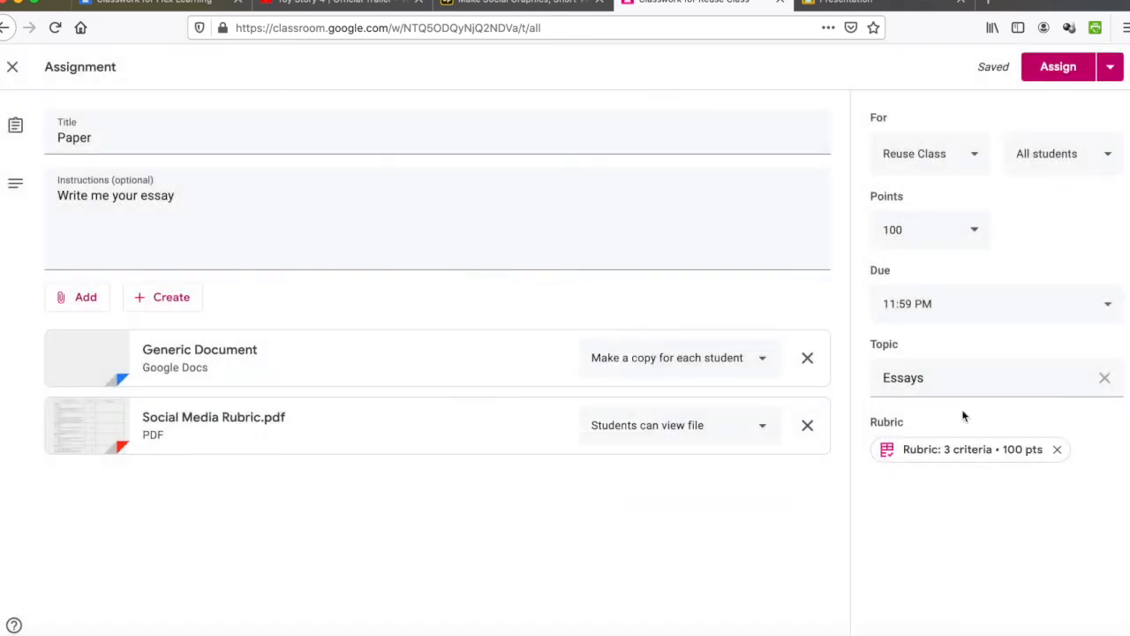
# Step: Move the Paper assignment's due date to Thursday, April 16, 2020
pyautogui.click(961, 303)
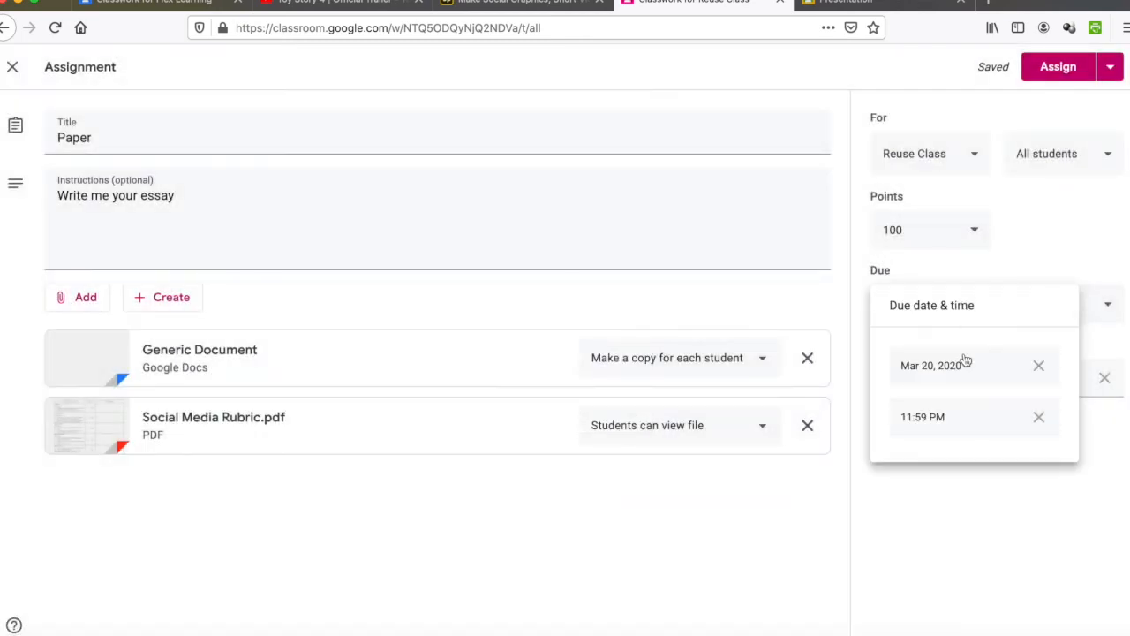
pyautogui.click(968, 364)
pyautogui.click(1052, 403)
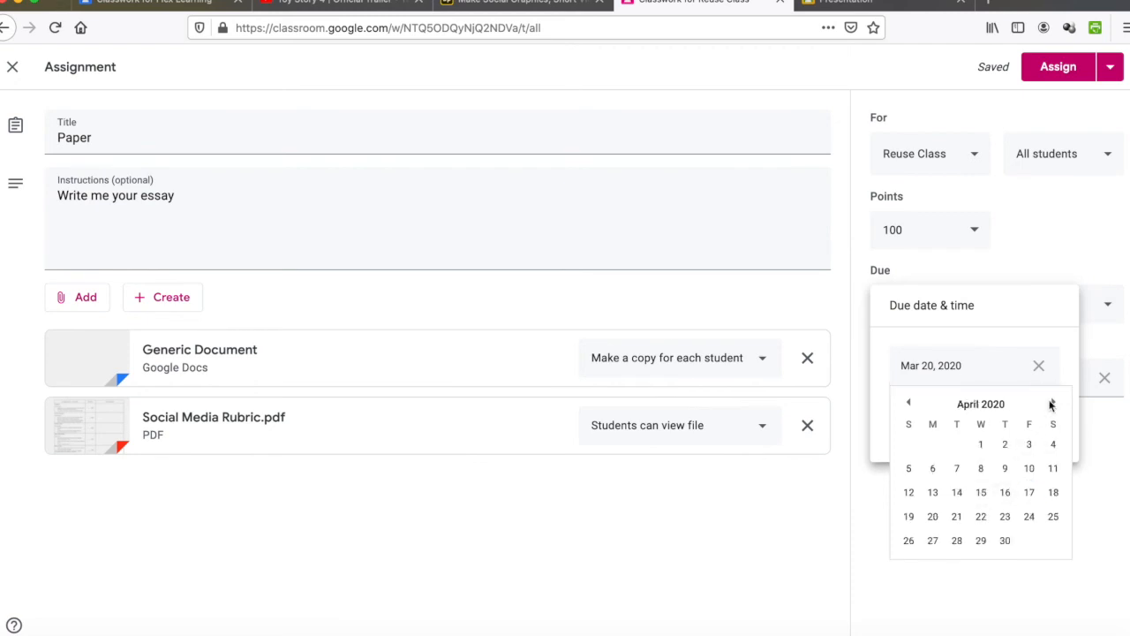
pyautogui.click(1006, 495)
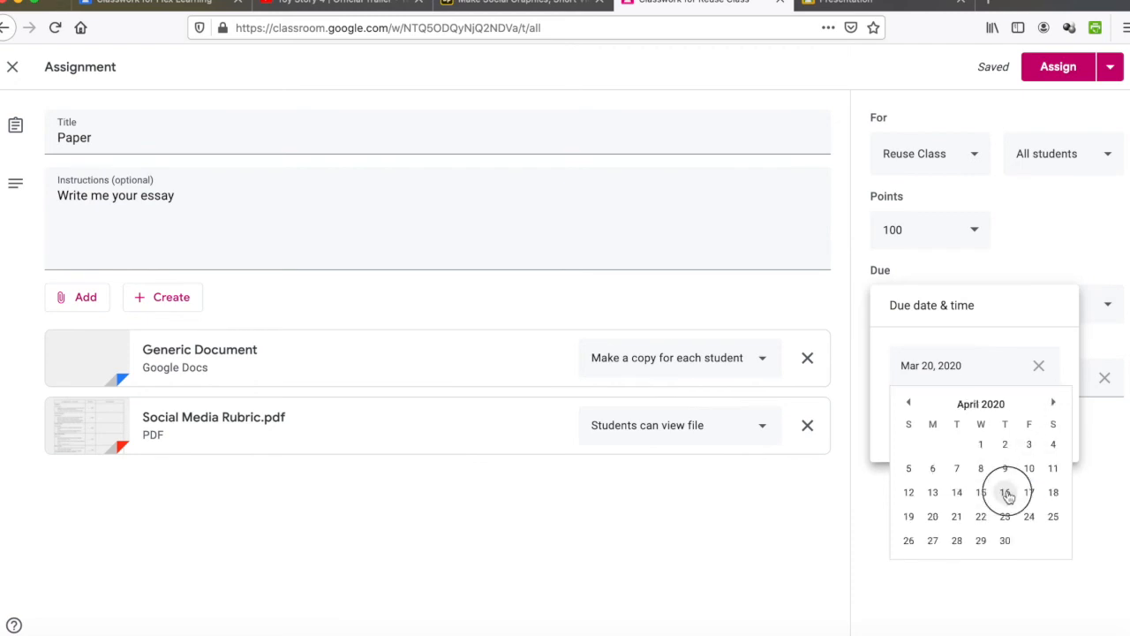
pyautogui.click(971, 247)
pyautogui.click(1012, 245)
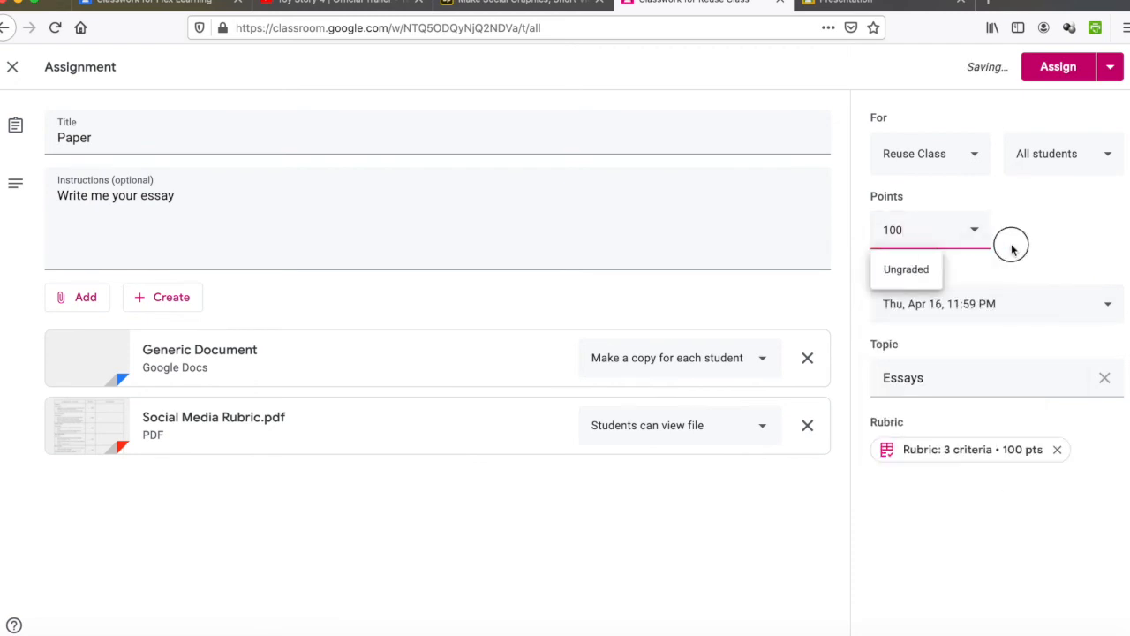
# Step: Schedule the Paper assignment in Reuse Class to post on Mar 27, 2020 at 8:00 AM
pyautogui.click(1120, 78)
pyautogui.click(1051, 103)
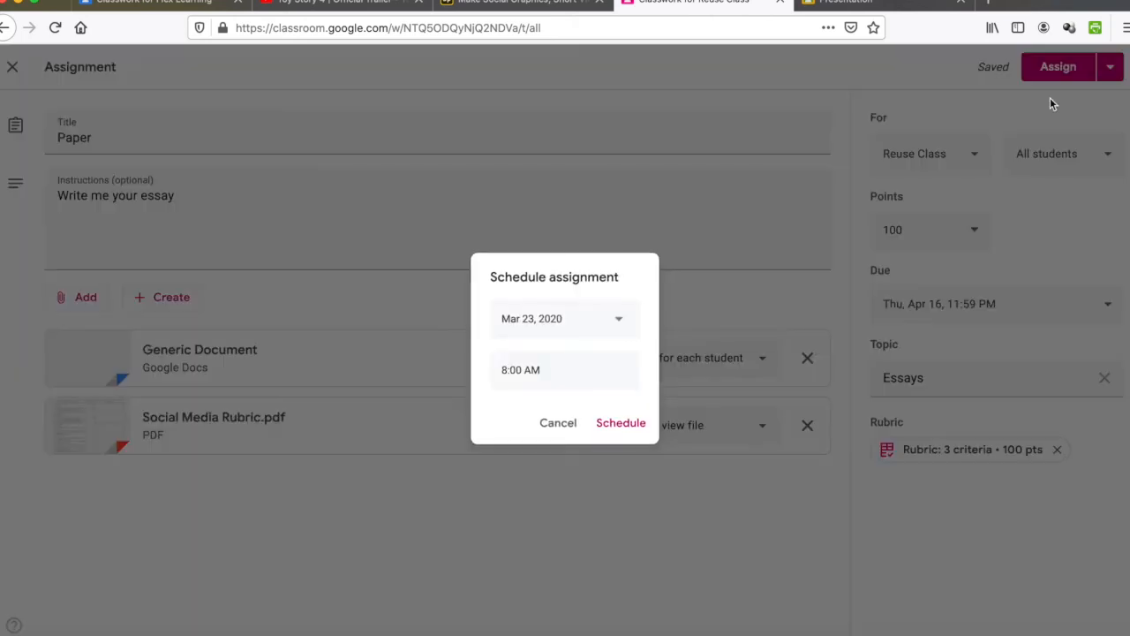
pyautogui.click(593, 328)
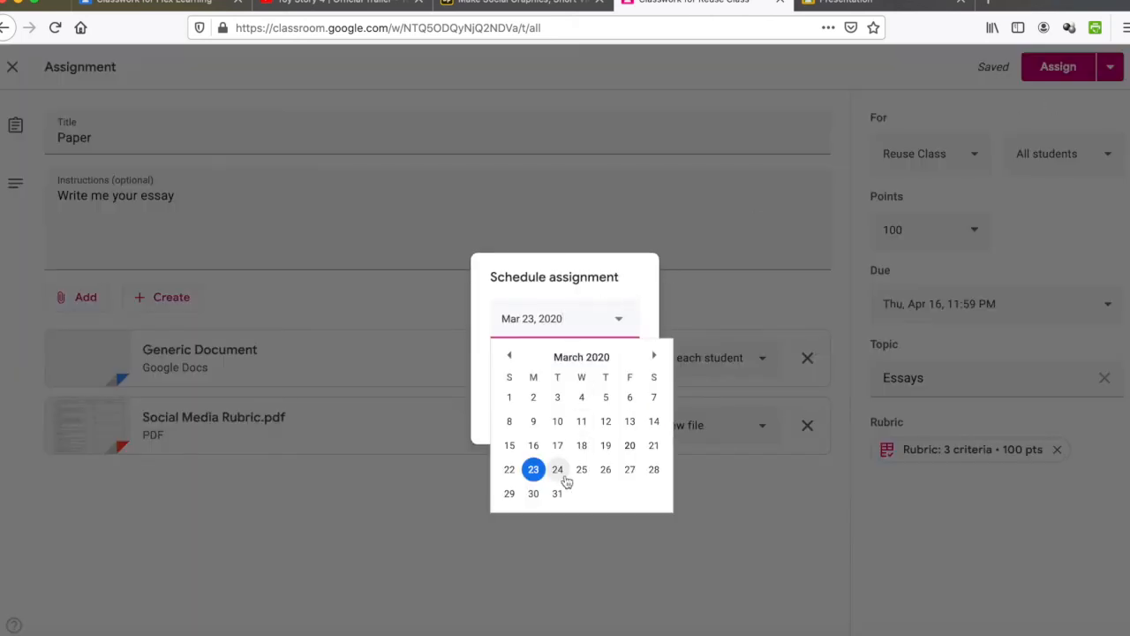
pyautogui.click(628, 467)
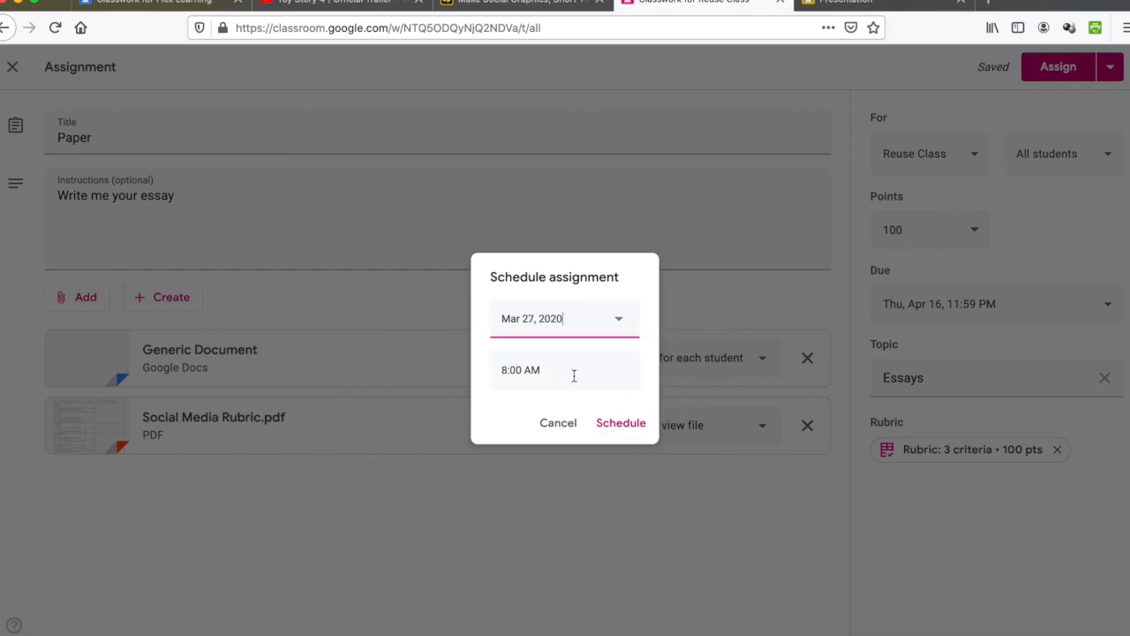
pyautogui.click(612, 424)
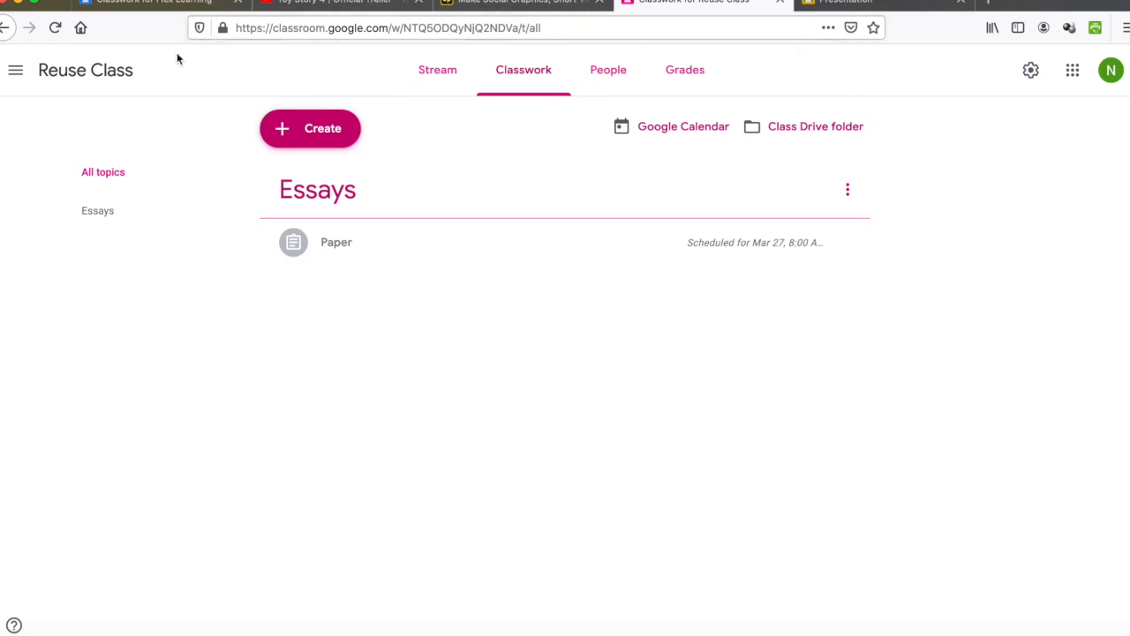
# Step: Switch to the Flex Learning class and open its classwork, dismissing the notice about customizing the Stream
pyautogui.click(103, 69)
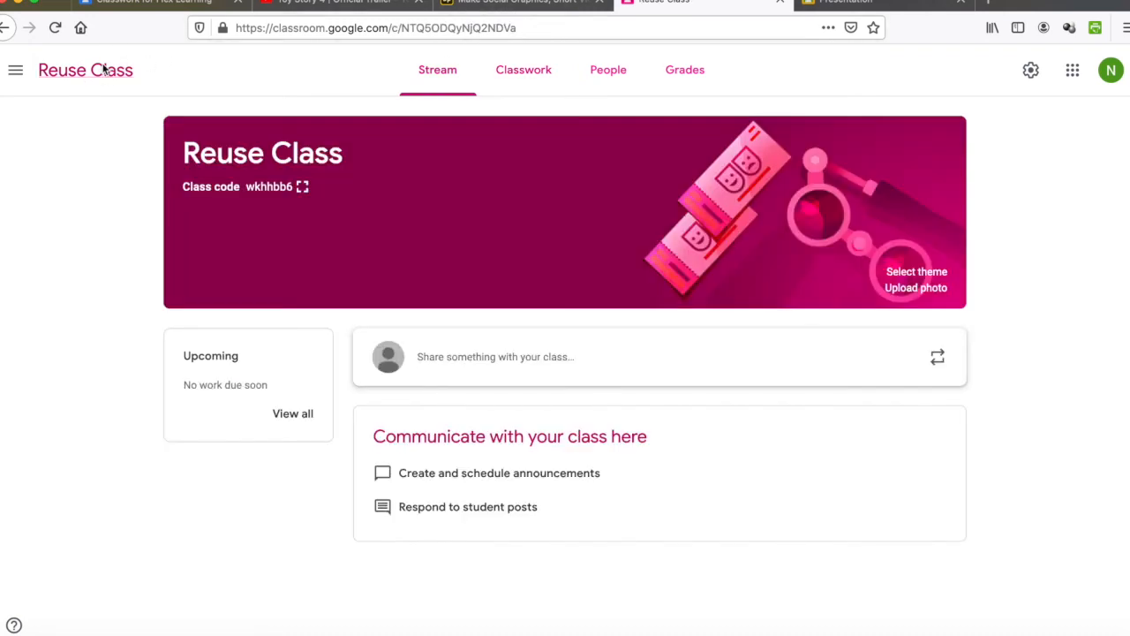
pyautogui.click(17, 74)
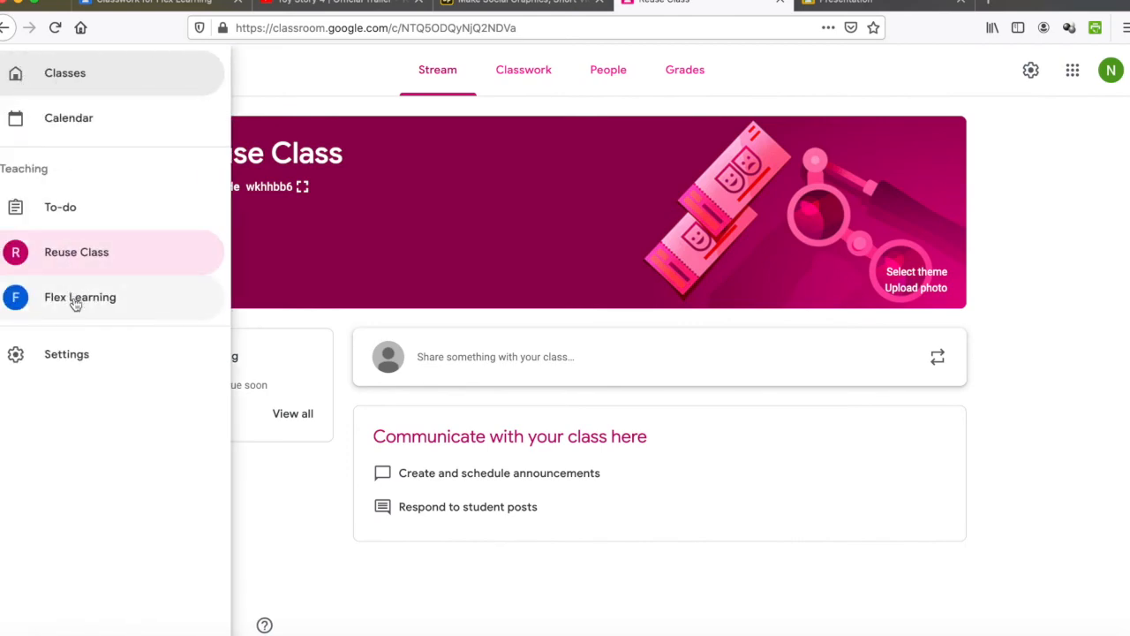
pyautogui.click(76, 301)
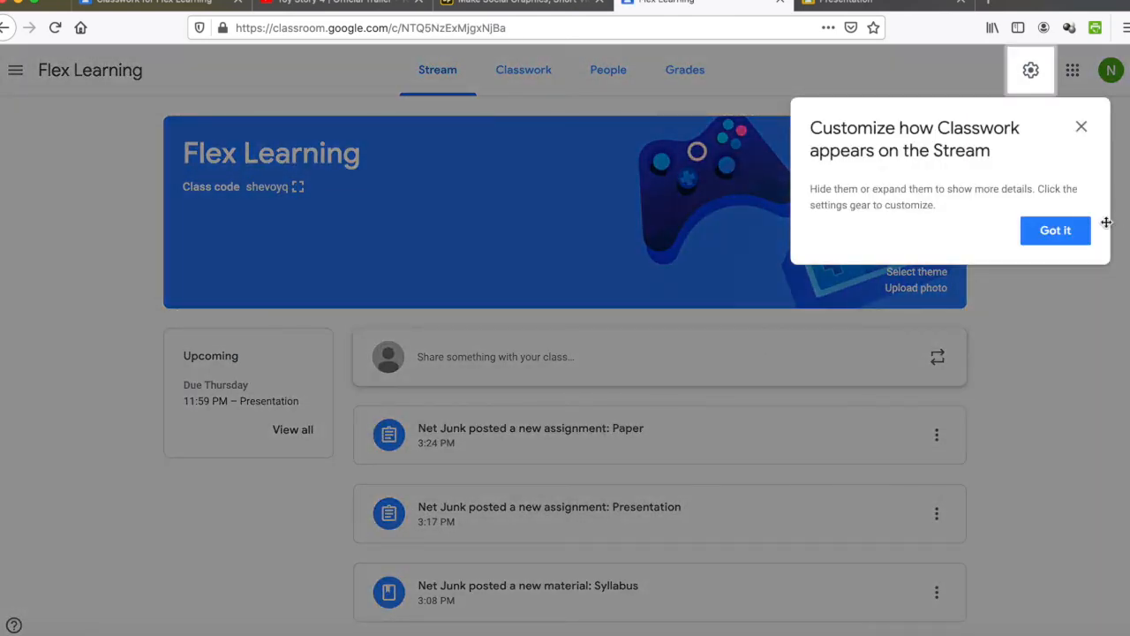
pyautogui.click(1072, 235)
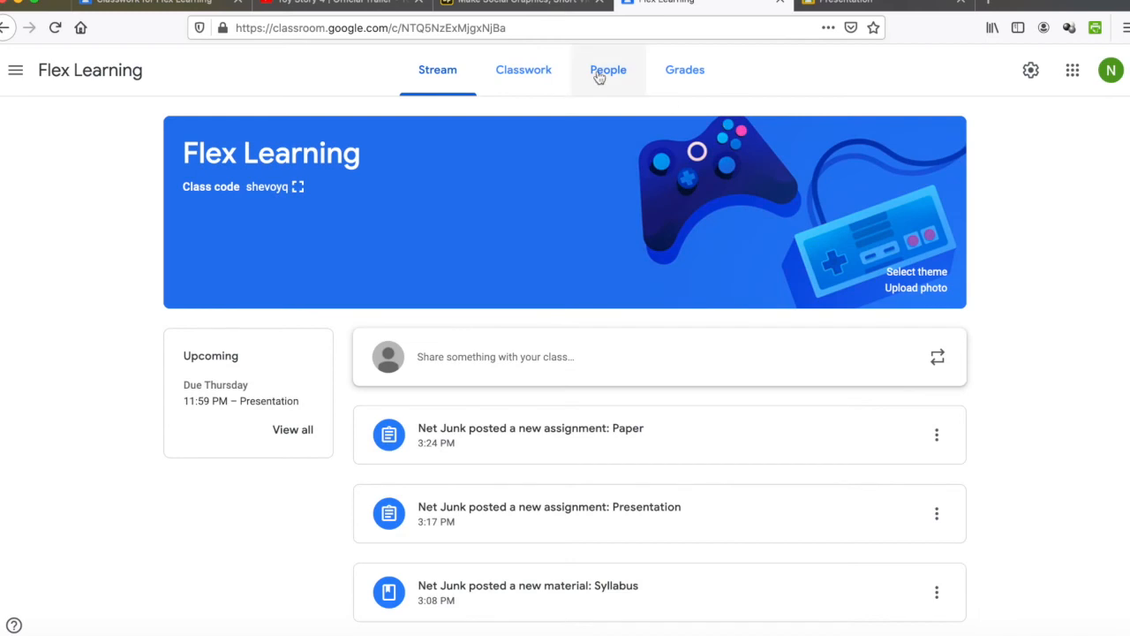
pyautogui.click(560, 71)
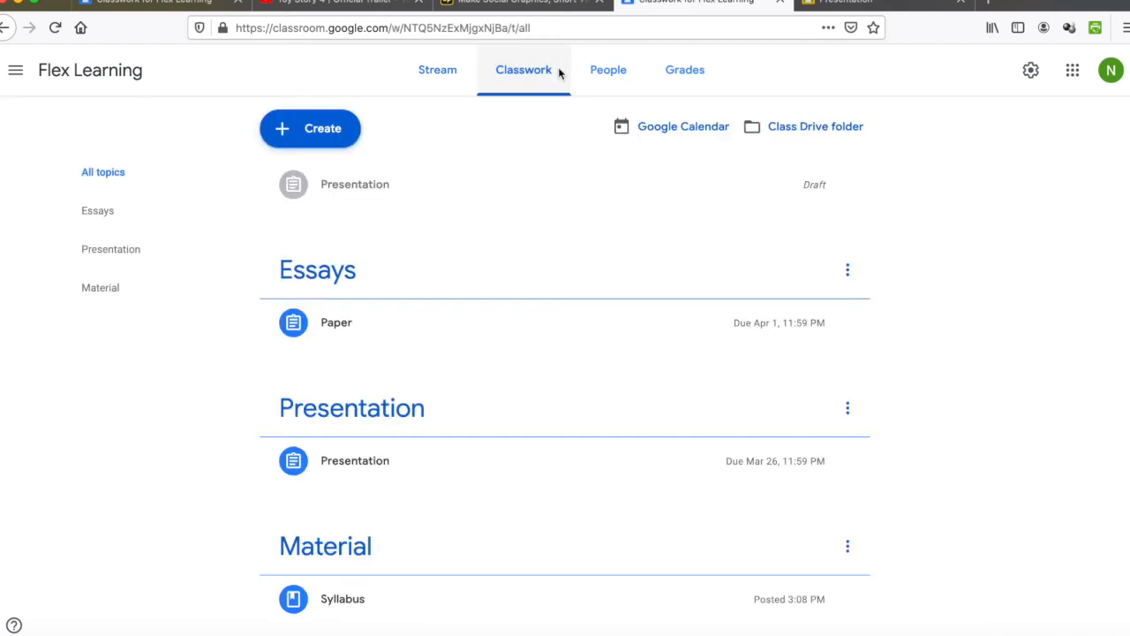
# Step: Draft a Flex Learning question reading "How are you today?" and open its scheduling dialog, then cancel the scheduling
pyautogui.click(324, 130)
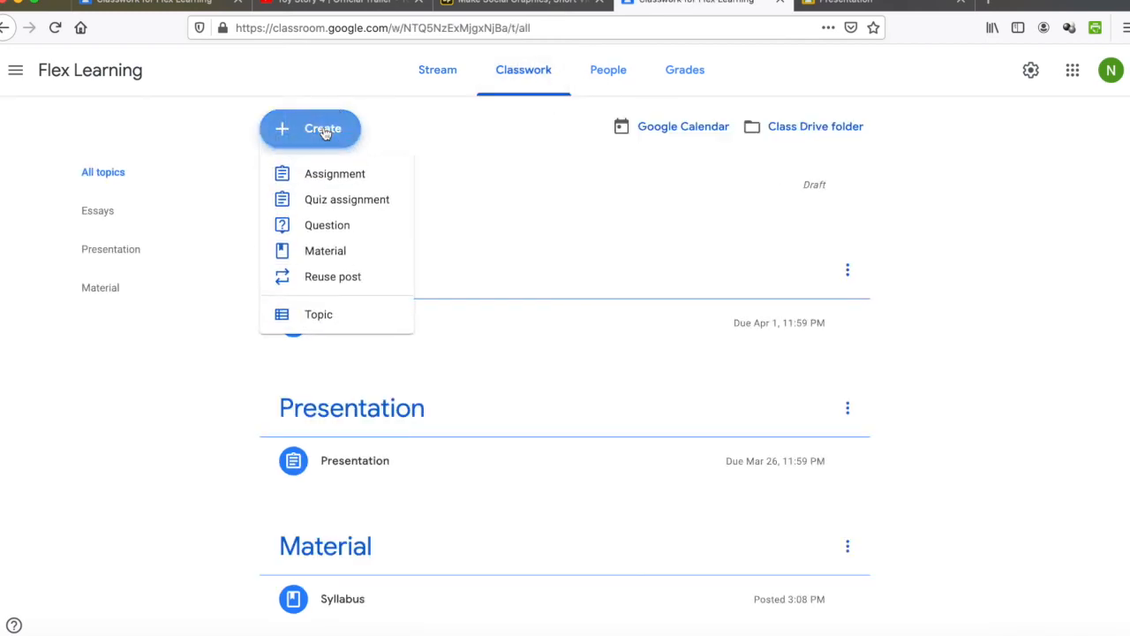
pyautogui.click(327, 224)
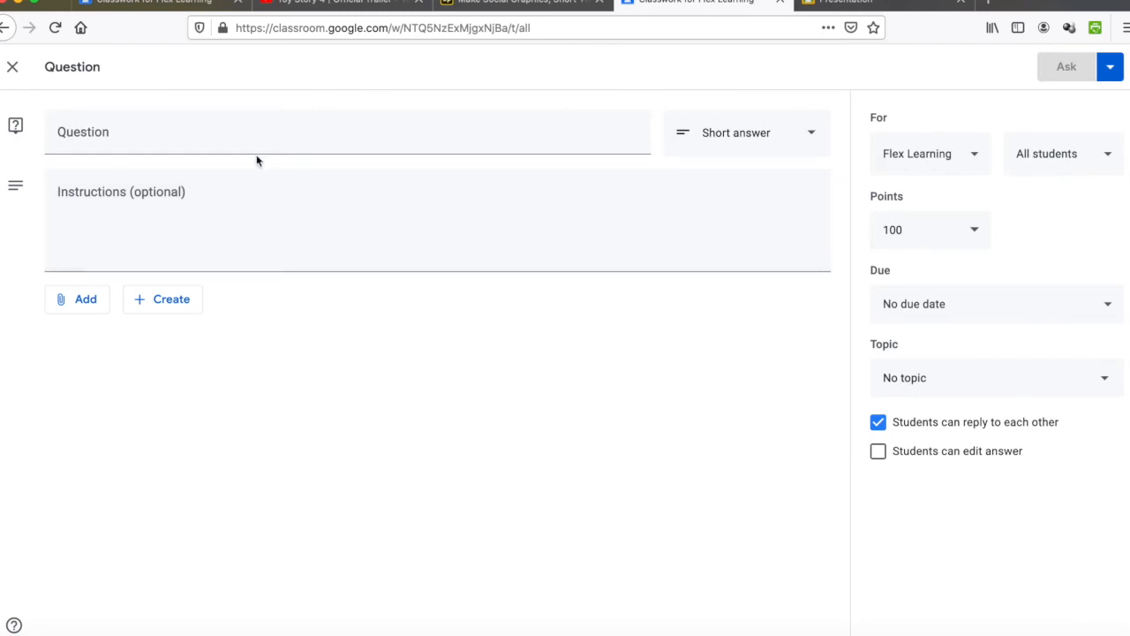
pyautogui.click(232, 131)
pyautogui.write('How are you today?')
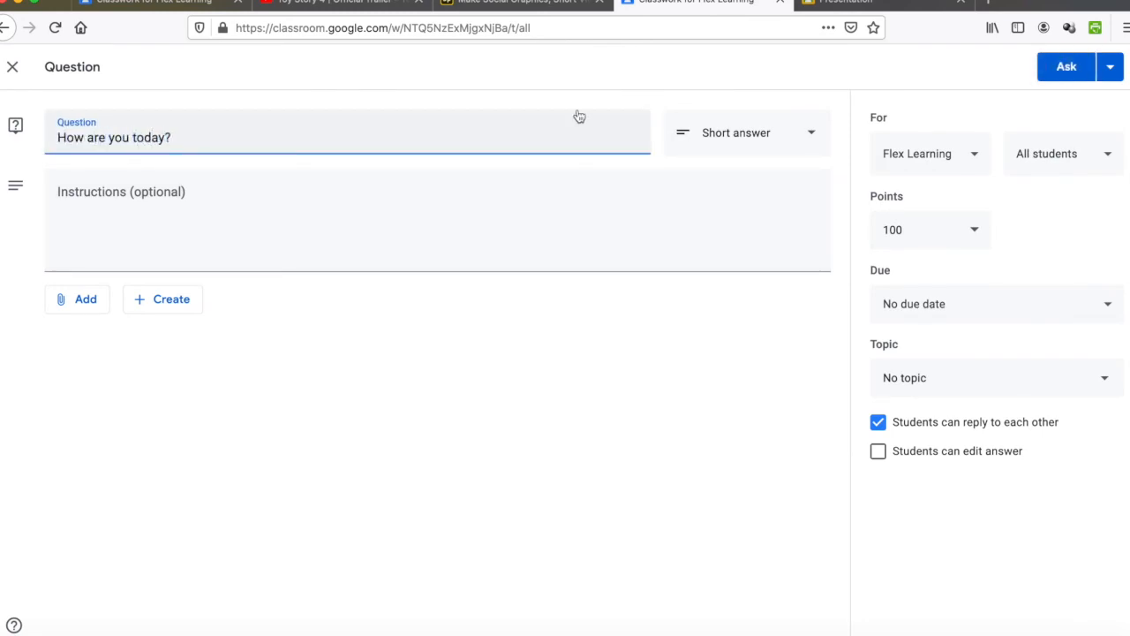
pyautogui.click(1111, 66)
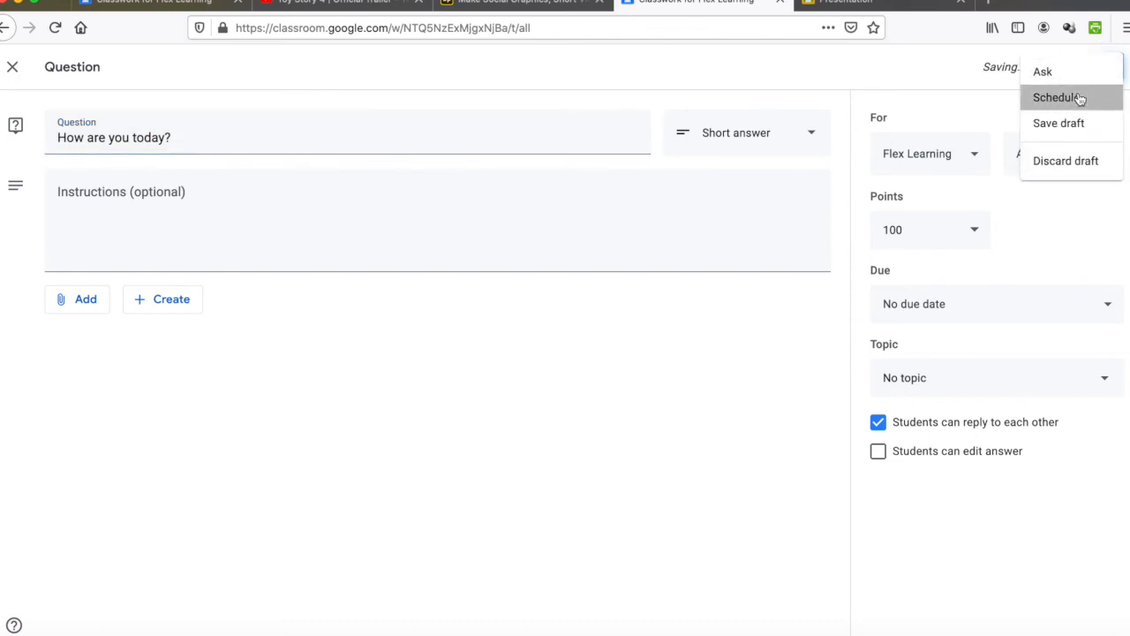
pyautogui.click(1078, 95)
pyautogui.click(559, 424)
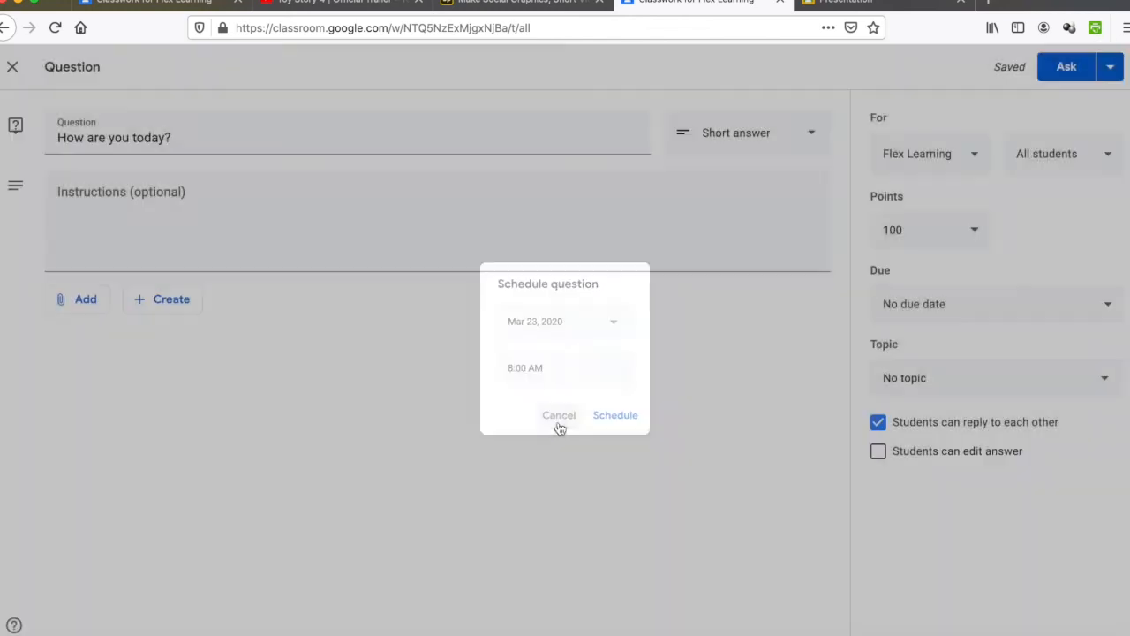
# Step: Address the question to Reuse Class as well and check whether scheduling is available for the two classes
pyautogui.click(934, 153)
pyautogui.click(893, 250)
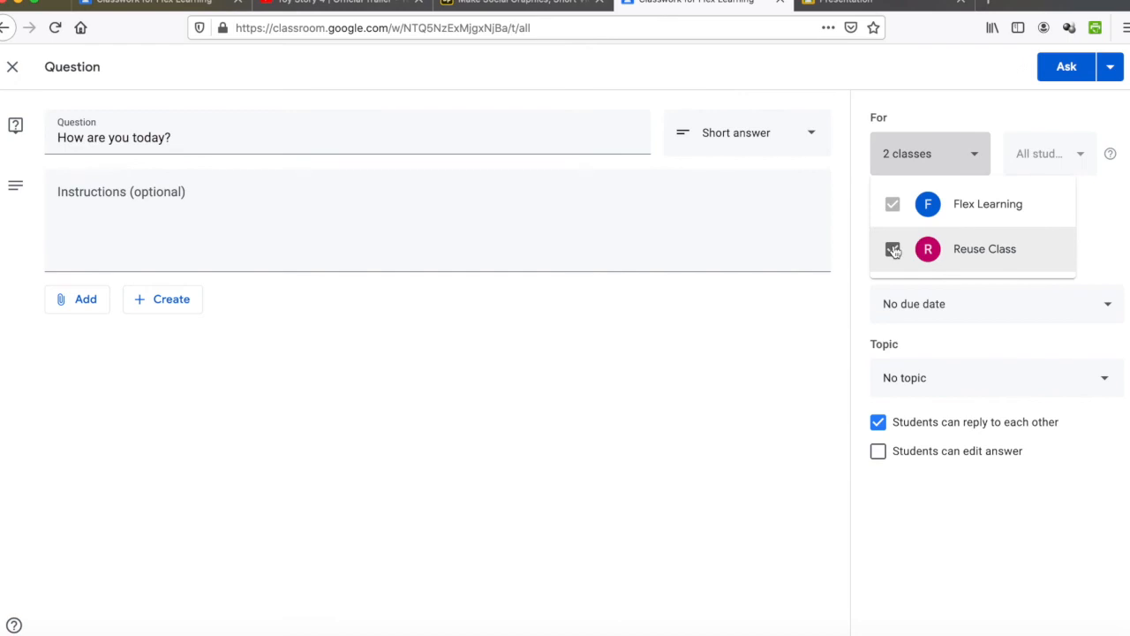
pyautogui.click(982, 117)
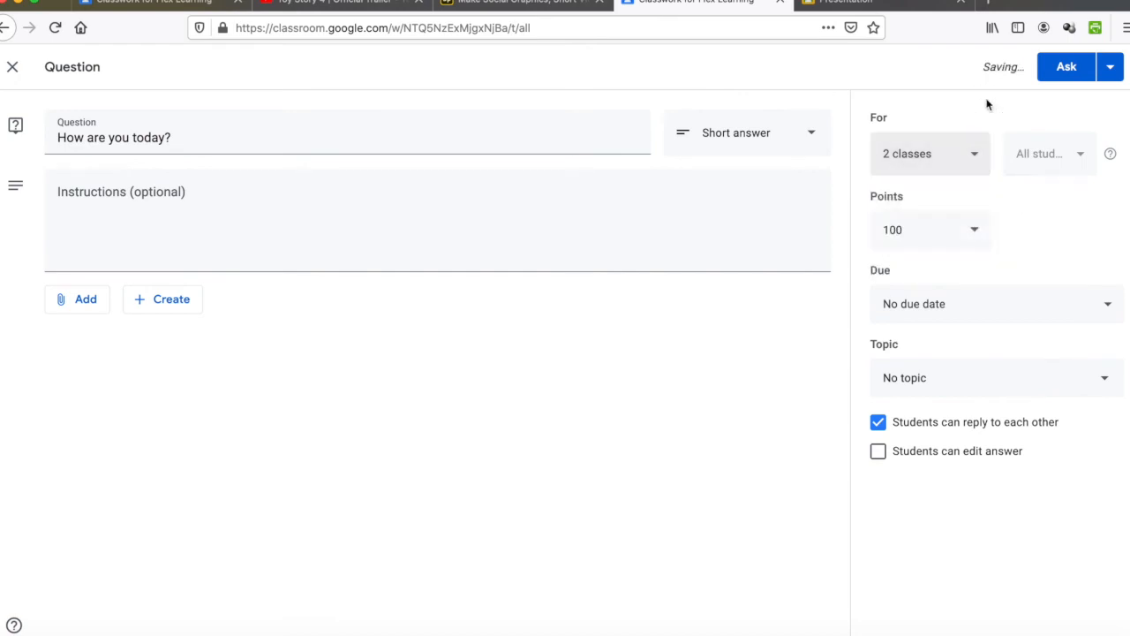
pyautogui.click(1116, 74)
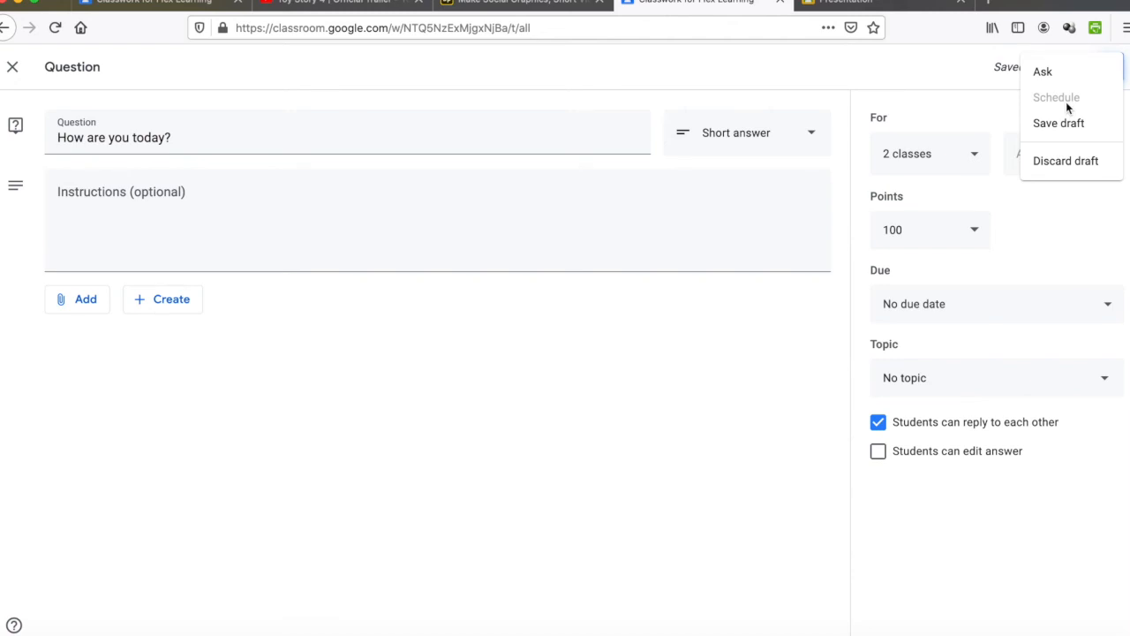
pyautogui.click(918, 88)
# Step: Discard the draft of the "How are you today?" question
pyautogui.click(1109, 66)
pyautogui.click(1070, 166)
pyautogui.moveTo(1071, 166); pyautogui.dragTo(1097, 250)
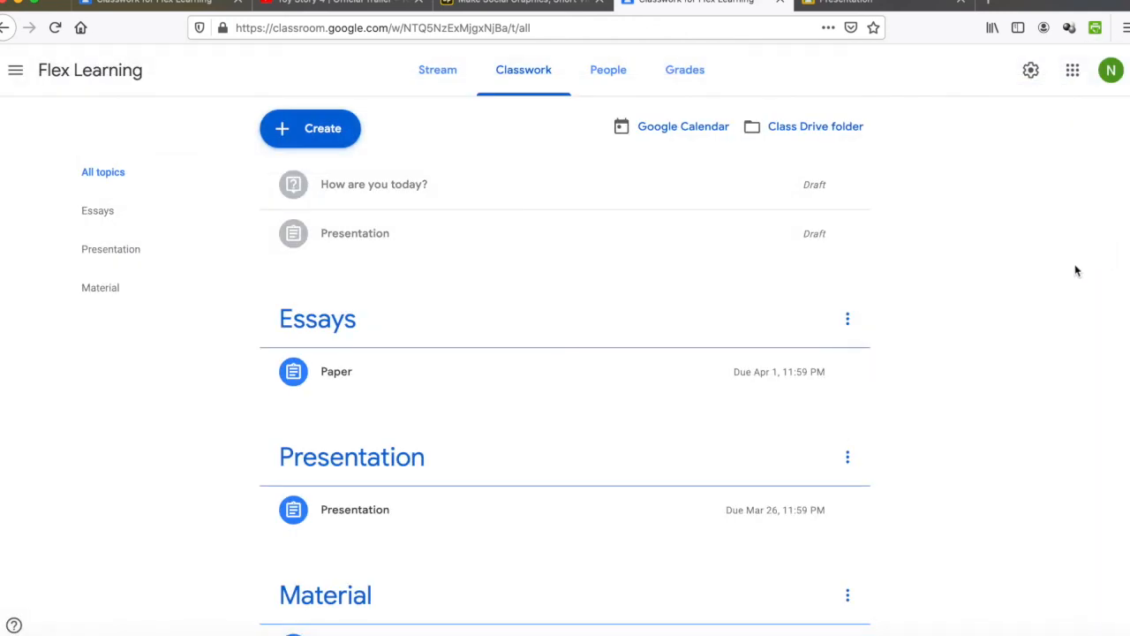
# Step: Start another question with student replies to each other turned off, and close it without posting
pyautogui.click(318, 128)
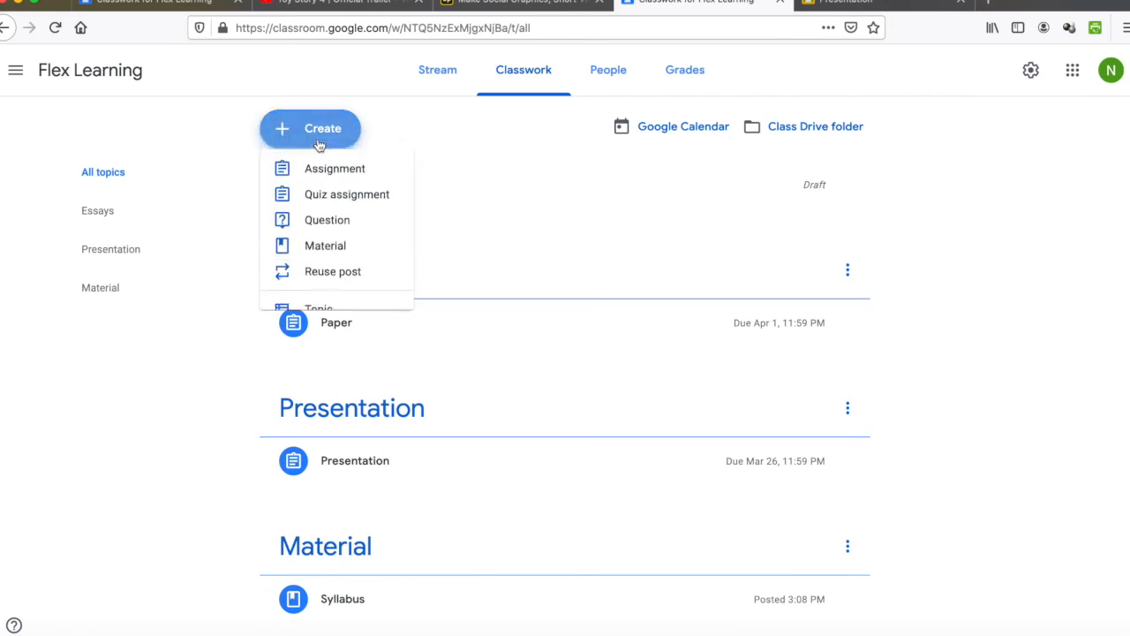
pyautogui.click(337, 232)
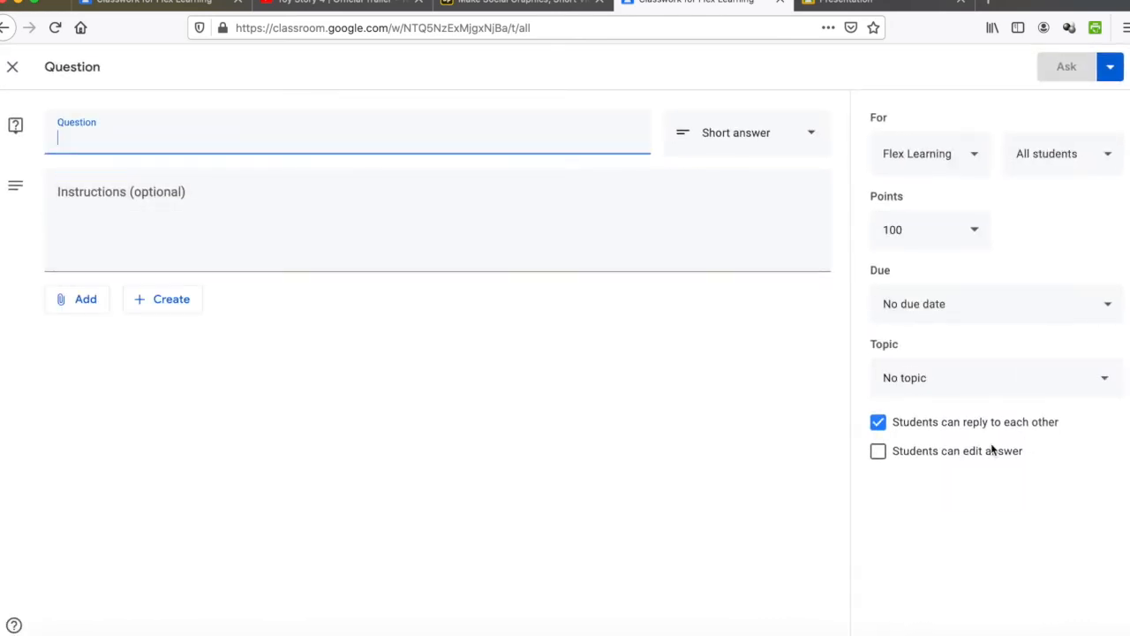
pyautogui.click(874, 429)
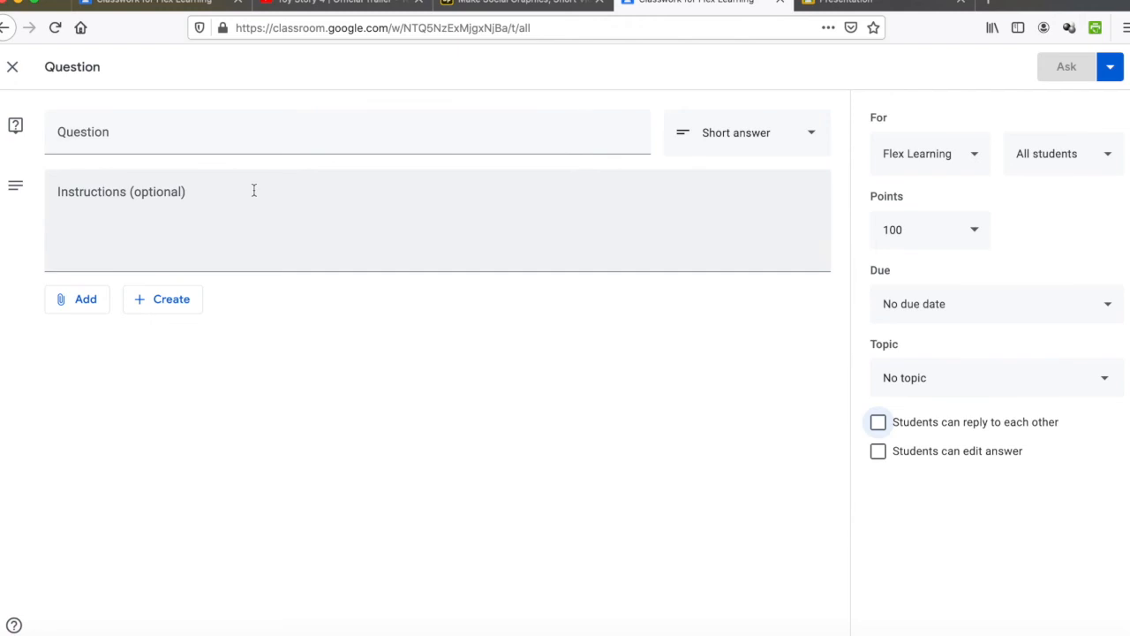
pyautogui.click(12, 68)
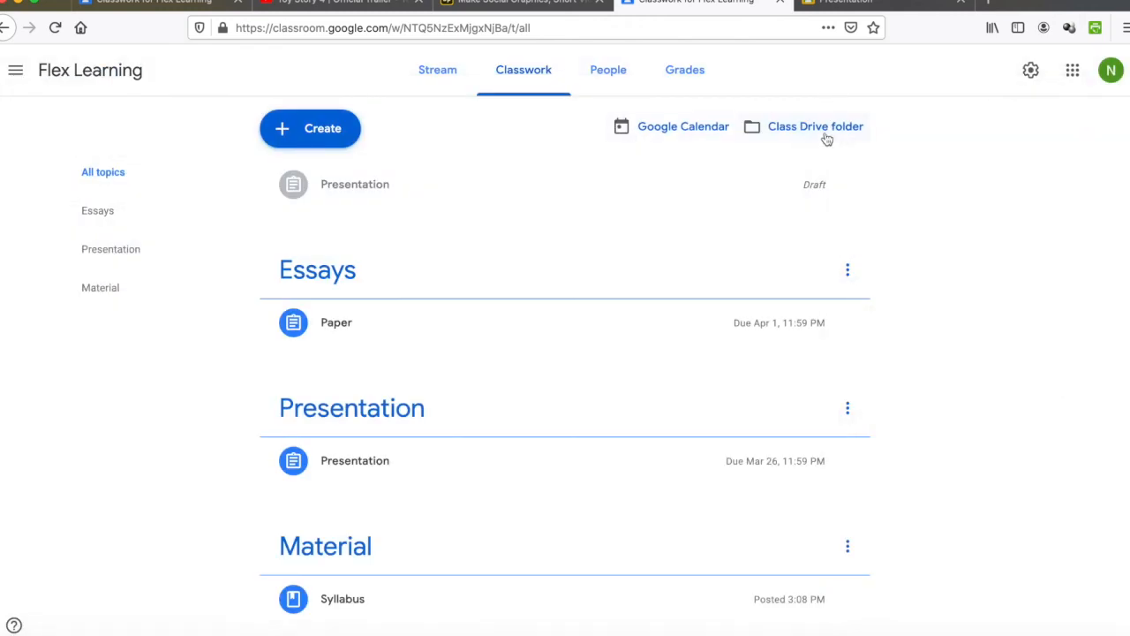
# Step: Examine the Stream posting and commenting choices in the Flex Learning class settings, keeping "Students can only comment"
pyautogui.click(1030, 71)
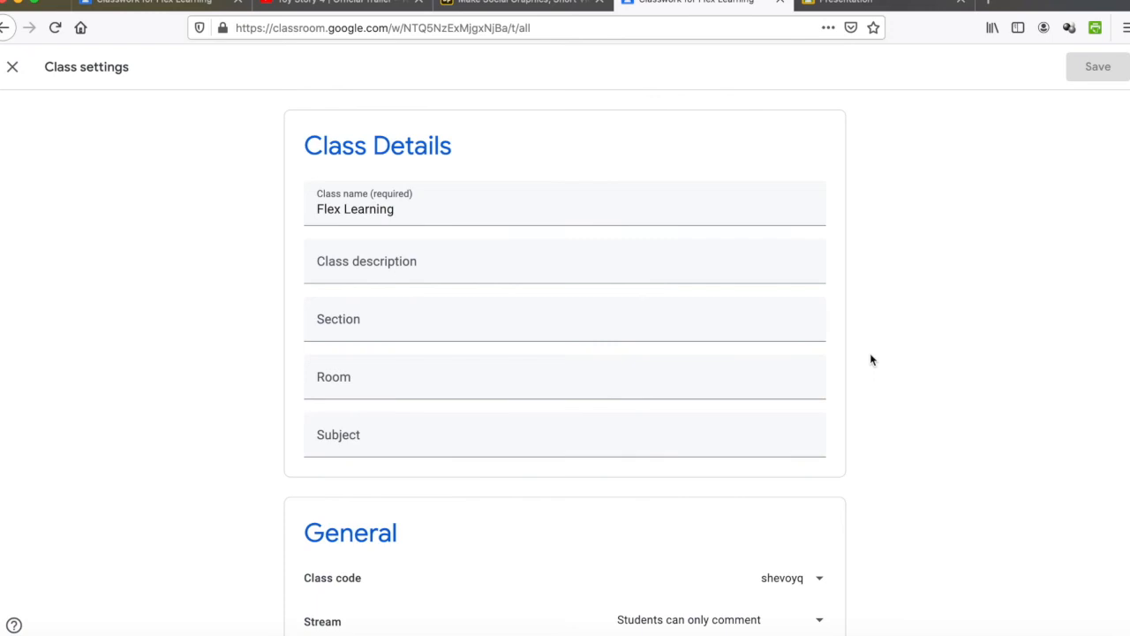
pyautogui.scroll(-3, 751, 488)
pyautogui.click(717, 386)
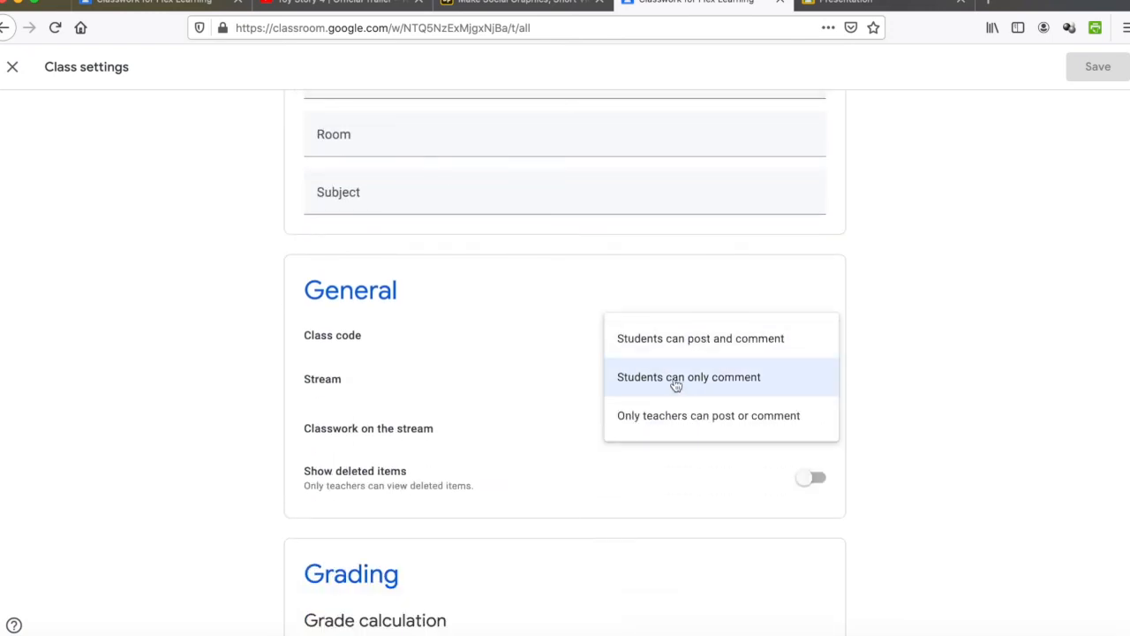
pyautogui.click(675, 385)
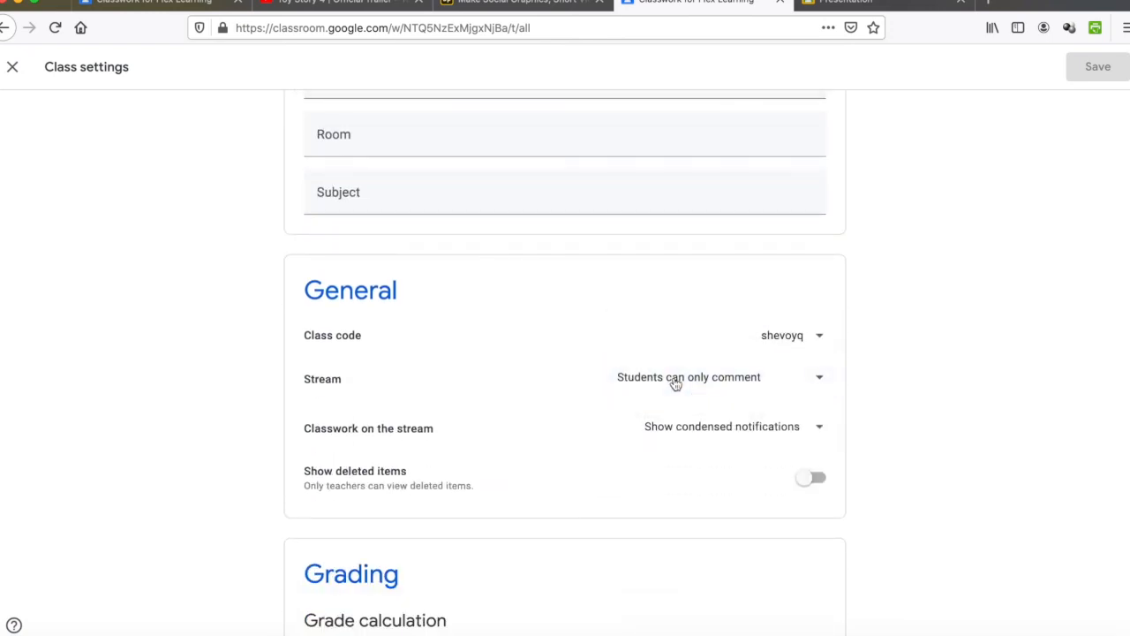
pyautogui.click(12, 68)
# Step: Create a quiz assignment in Flex Learning and open its attached blank quiz in Google Forms, declining the tour
pyautogui.click(332, 129)
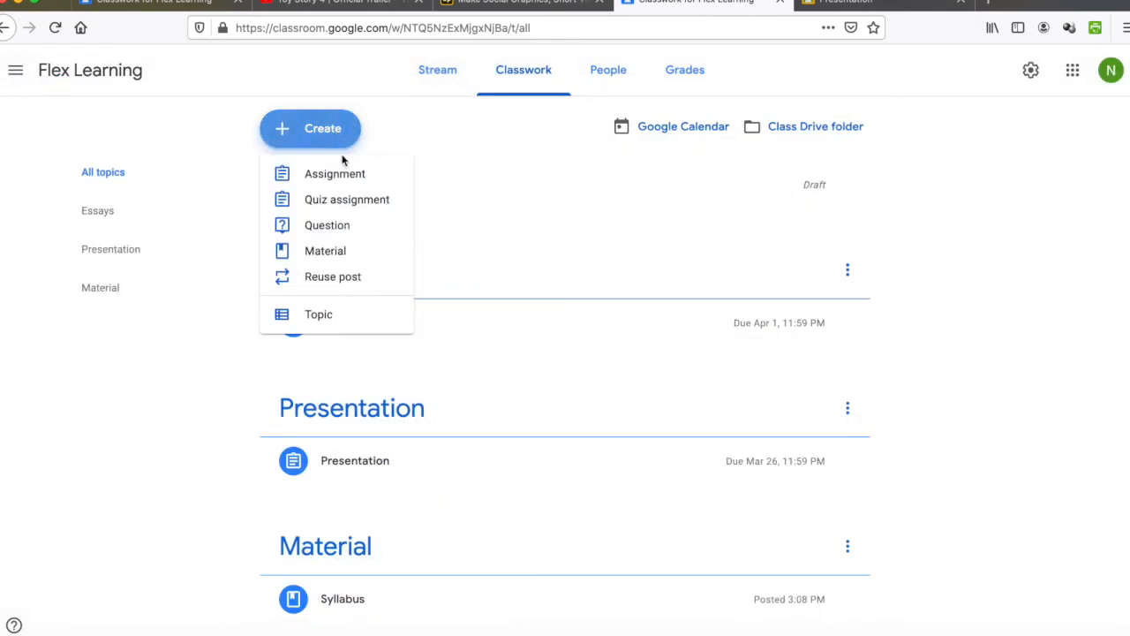
pyautogui.click(336, 199)
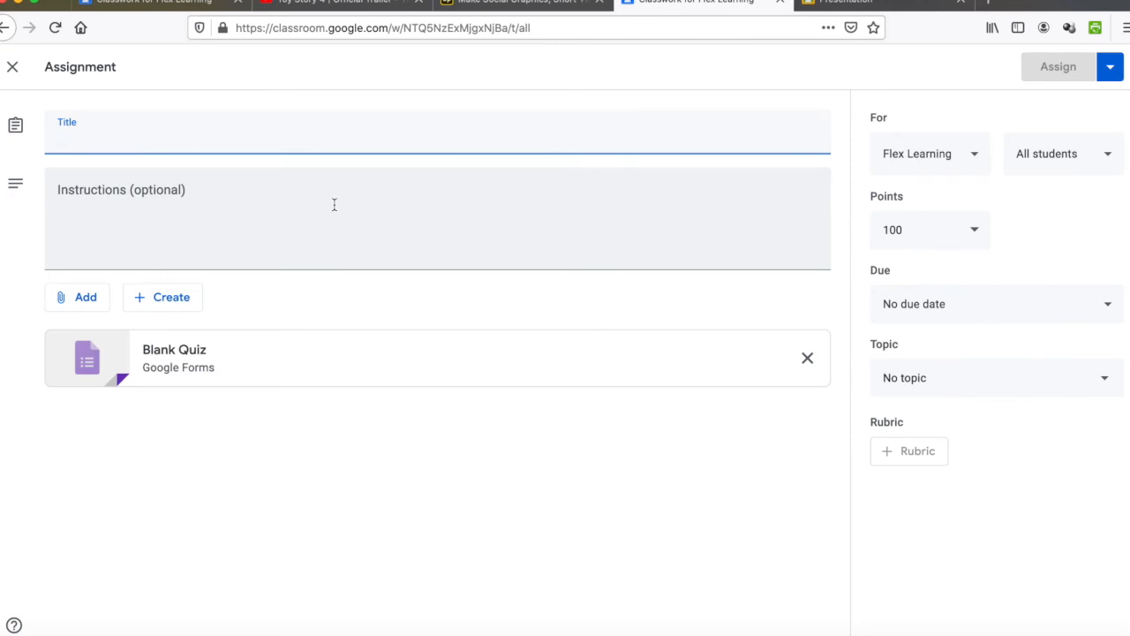
pyautogui.click(251, 358)
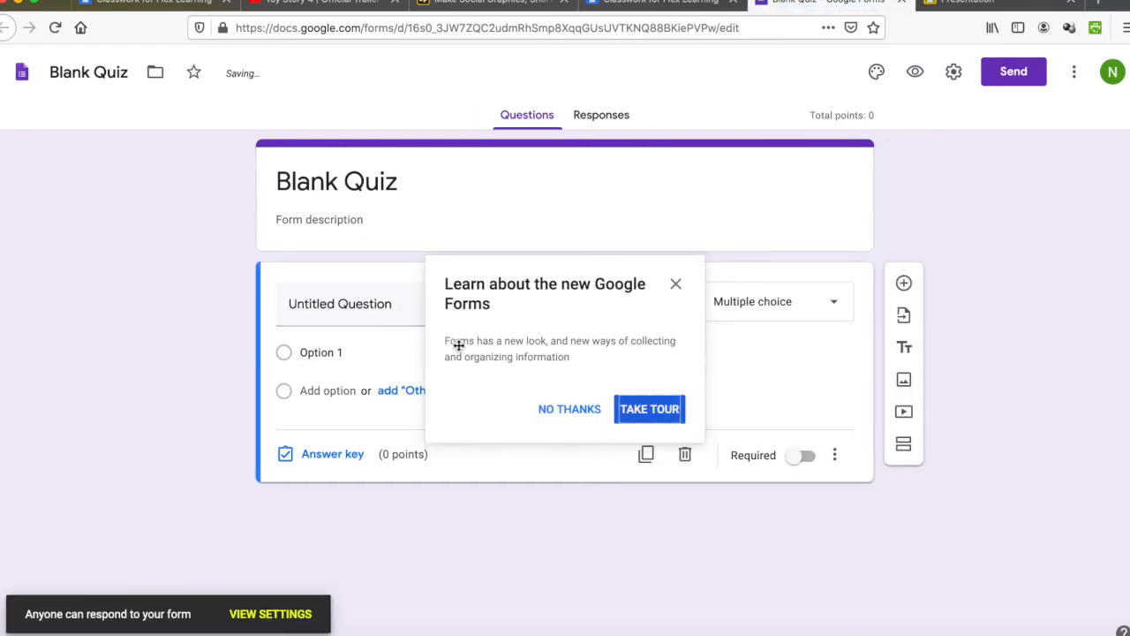
pyautogui.click(561, 414)
# Step: Rename the quiz form file as "Generic Quiz"
pyautogui.click(78, 72)
pyautogui.click(130, 74)
pyautogui.moveTo(130, 74); pyautogui.dragTo(37, 70)
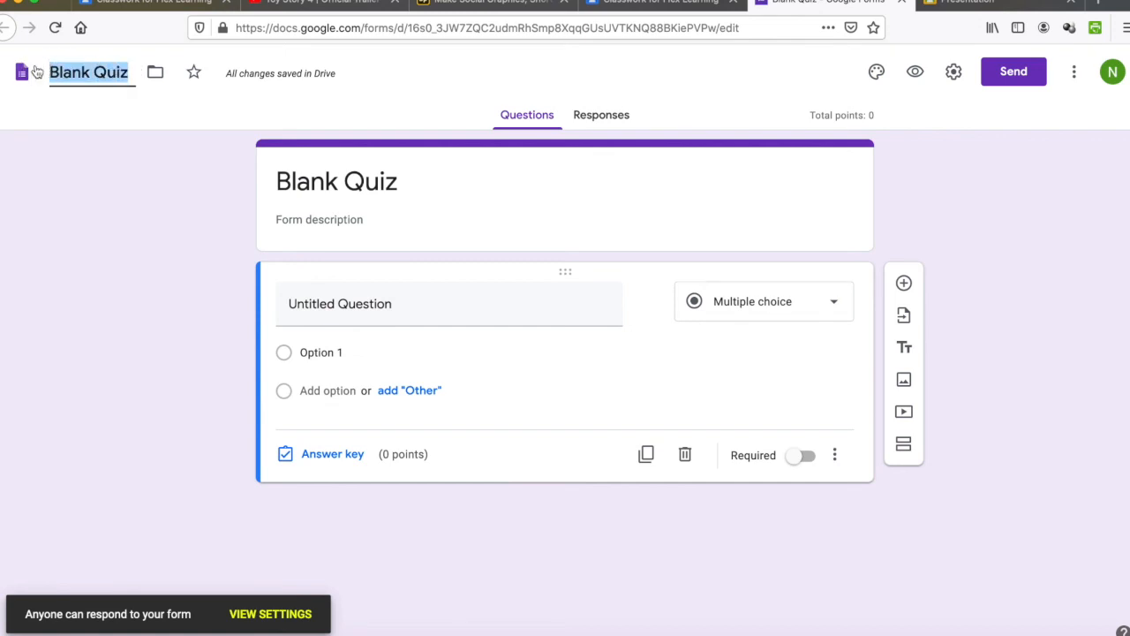
pyautogui.write('Generic Q')
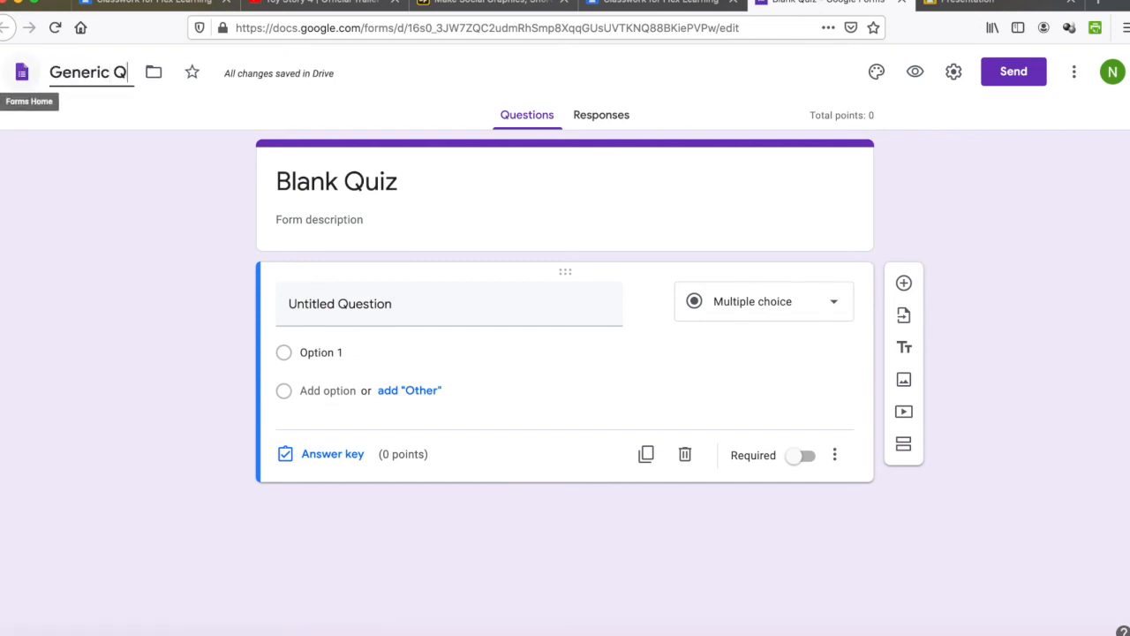
pyautogui.write('uiz')
pyautogui.click(98, 222)
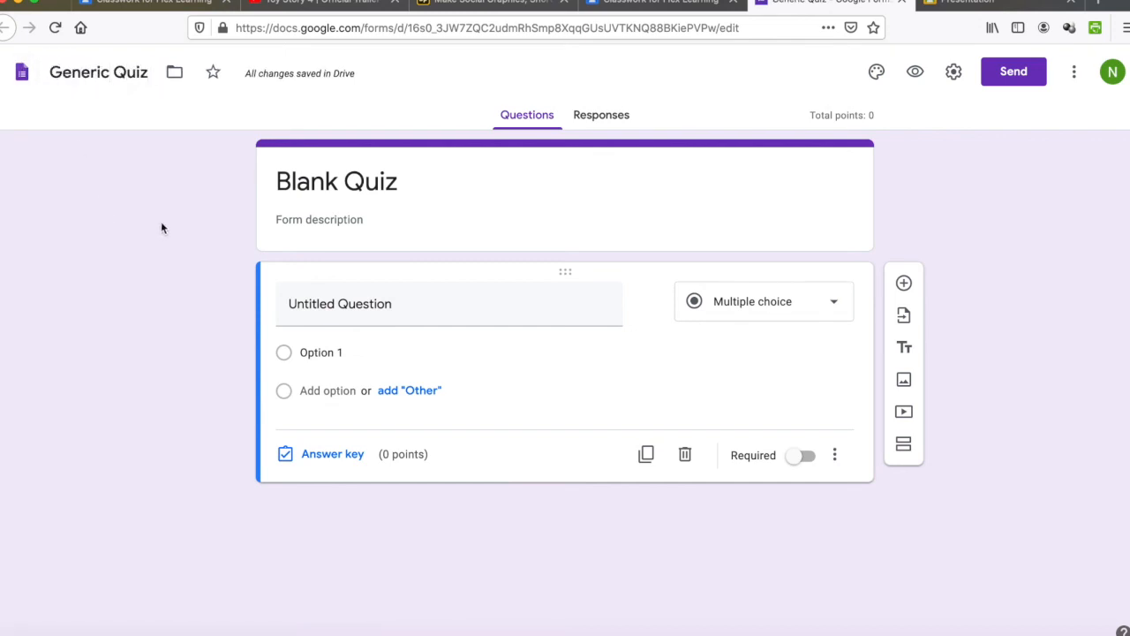
# Step: Enter "Who starred in Toy Story 3" as the first quiz question, keeping its type as Multiple choice
pyautogui.click(774, 310)
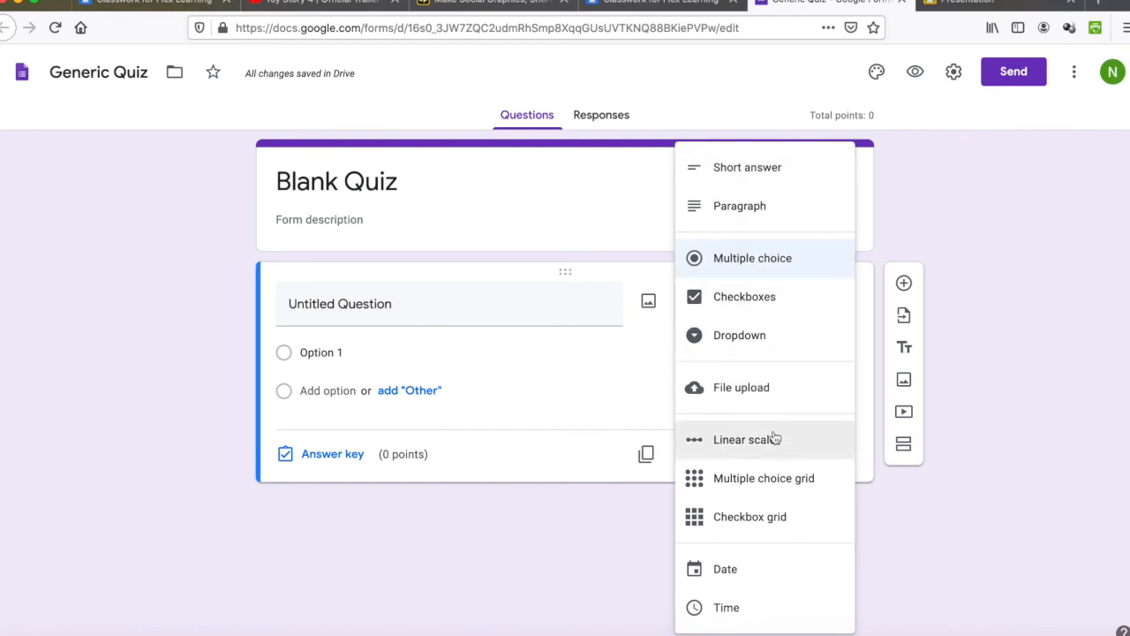
pyautogui.click(600, 578)
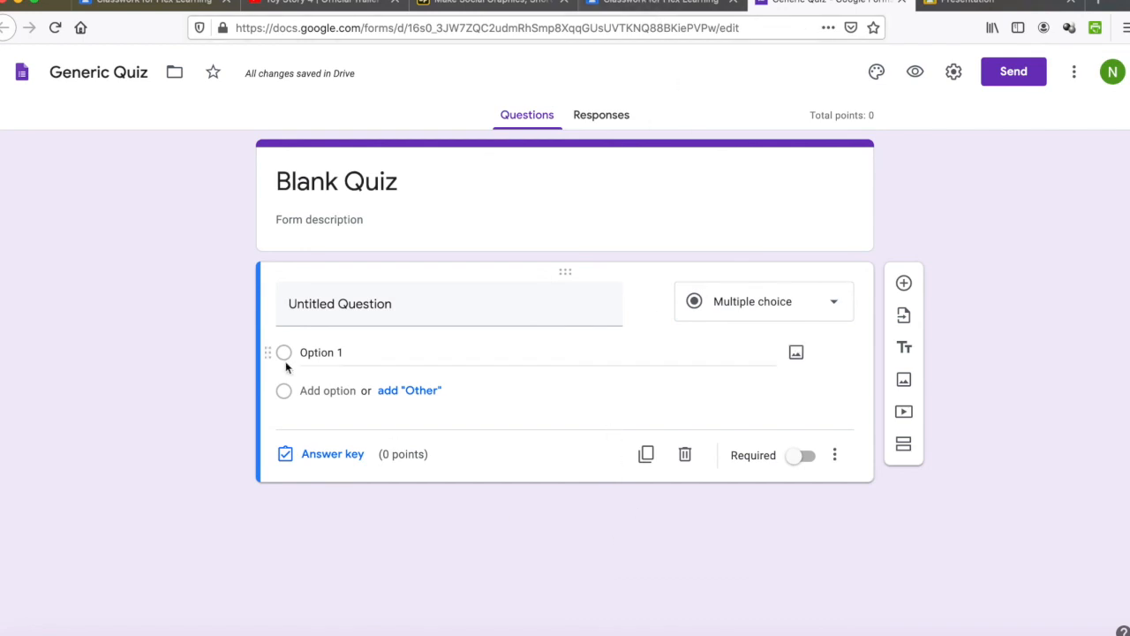
pyautogui.click(393, 317)
pyautogui.write('Wh')
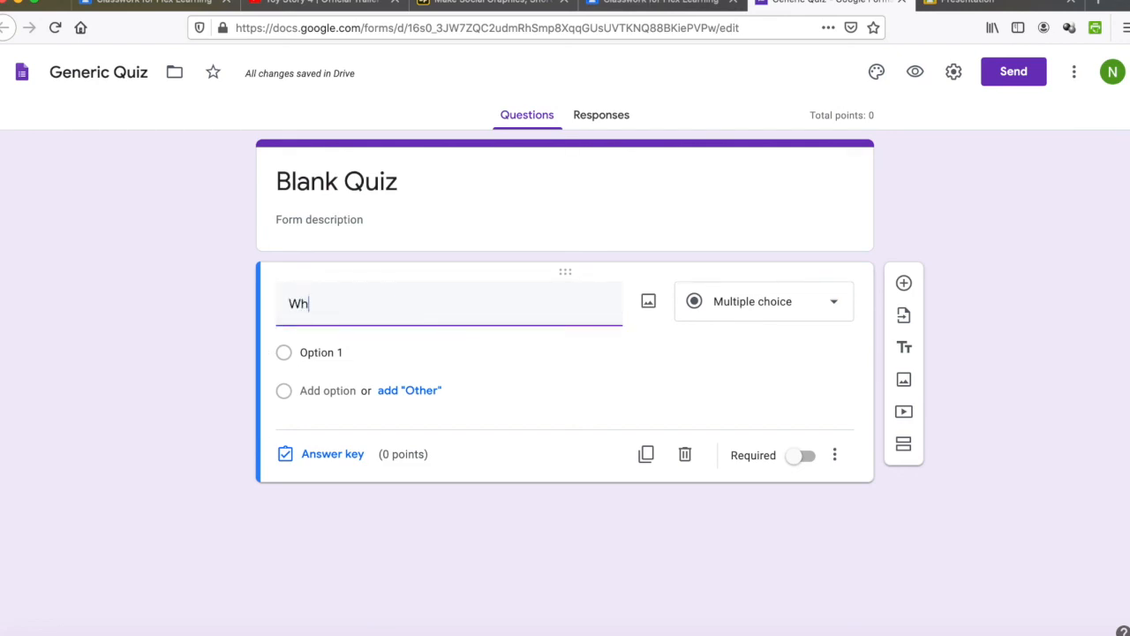
pyautogui.write('o starred in Toy ')
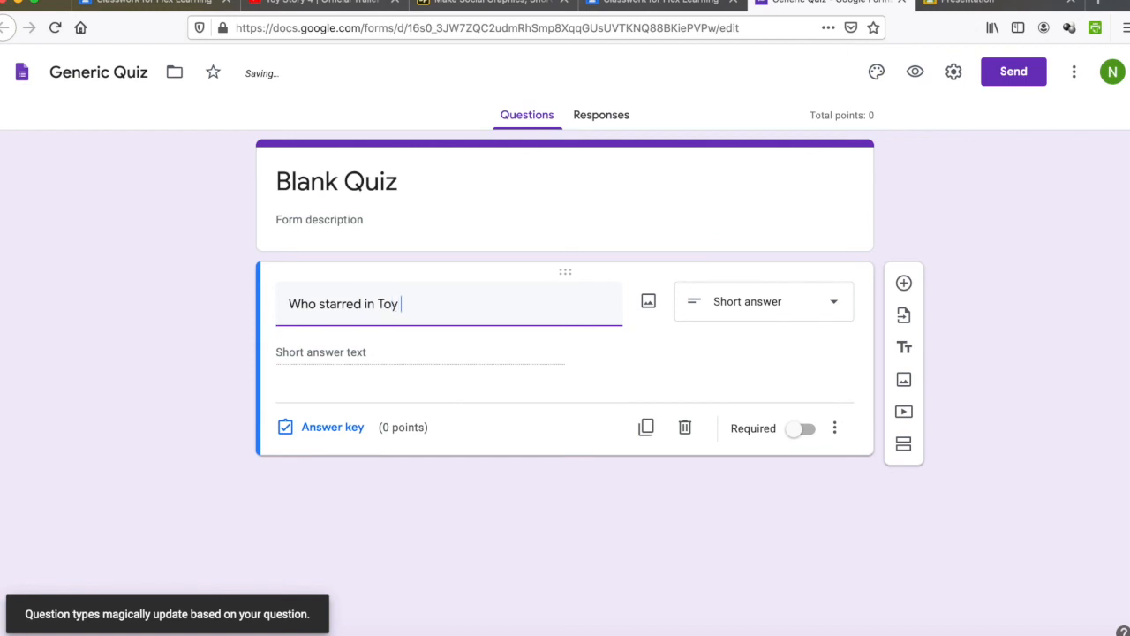
pyautogui.write('Stoy')
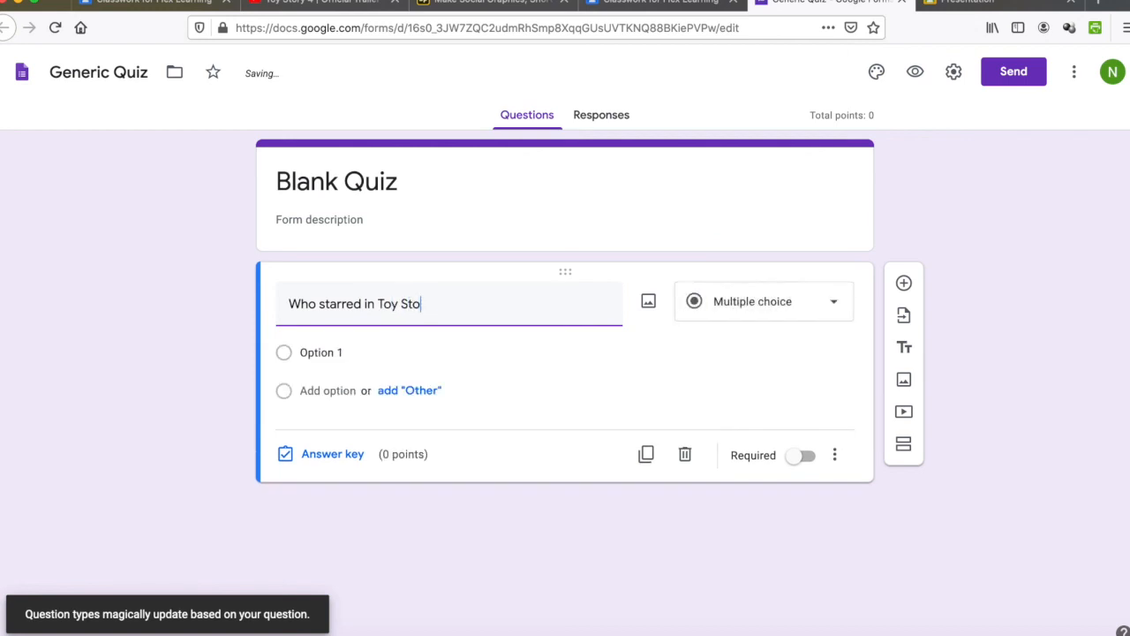
# Step: Give the Toy Story 3 question the answer options "Tom Hanks", "Colin Hanks" and "Your Hankerchief"
pyautogui.click(337, 353)
pyautogui.write('Tom HnK')
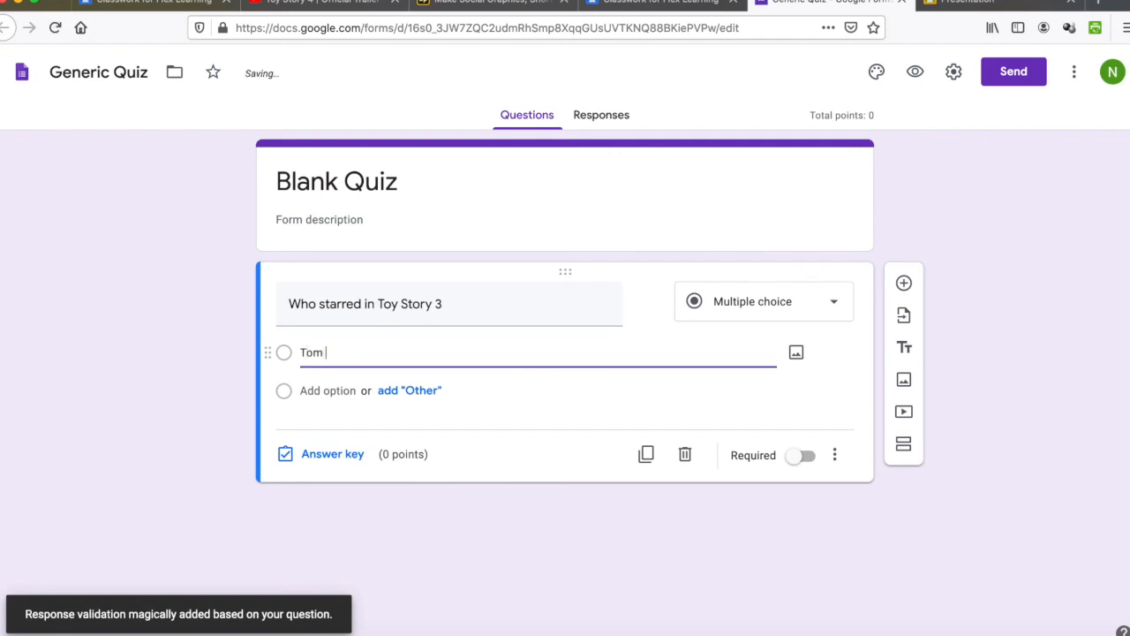
pyautogui.press('BackSpace')
pyautogui.press('BackSpace')
pyautogui.press('Return')
pyautogui.write('Colin Hanks')
pyautogui.click(326, 429)
pyautogui.write('M')
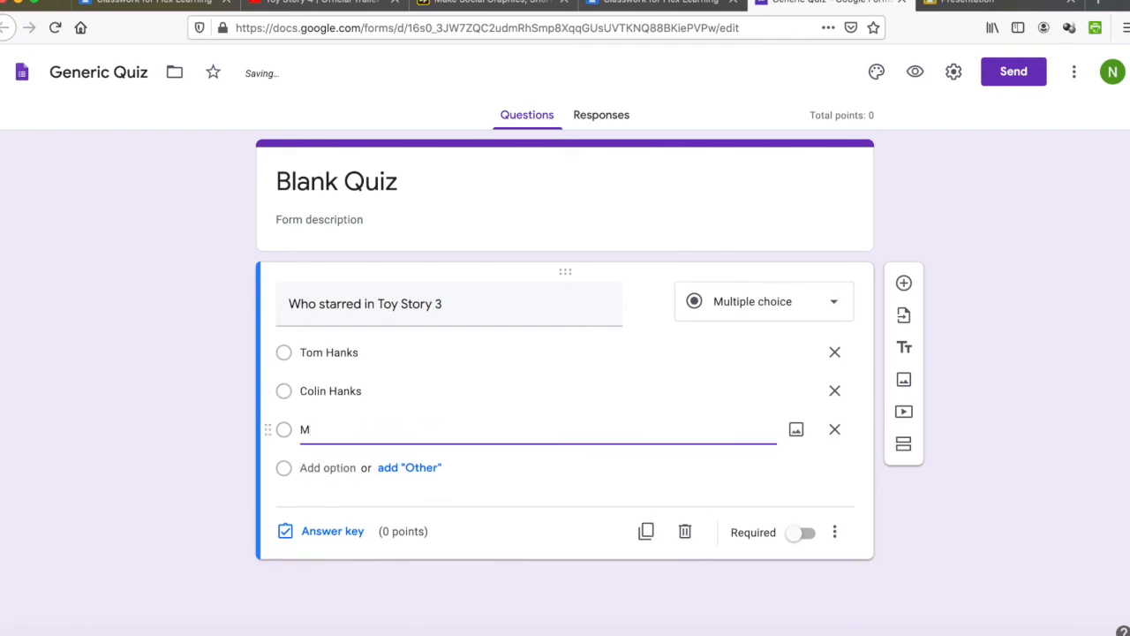
pyautogui.write('Your Hankerchief')
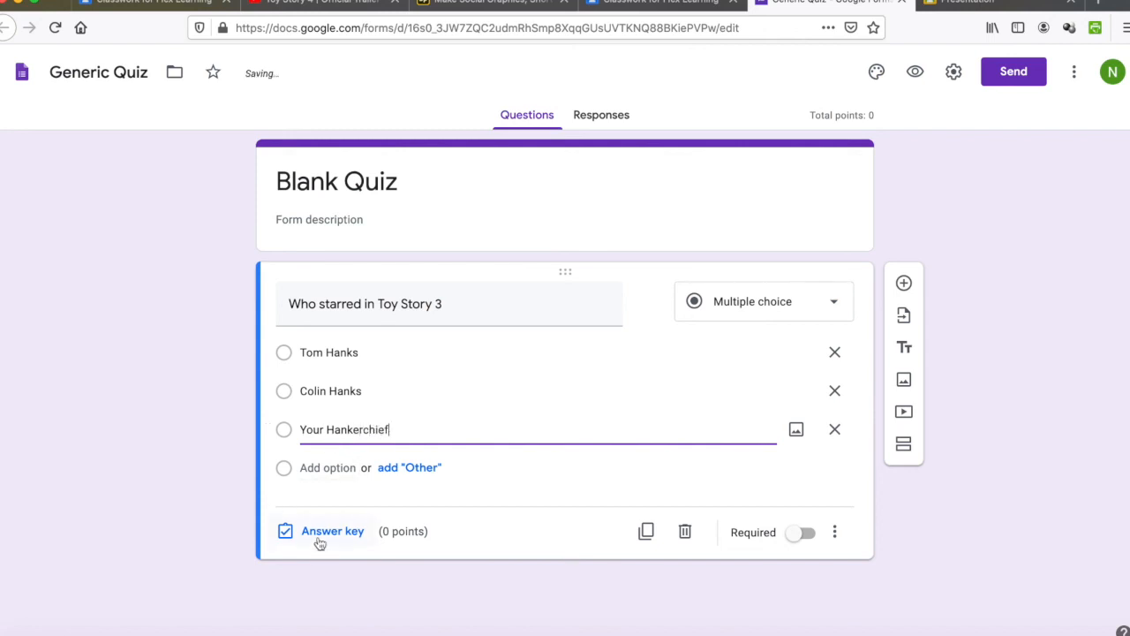
# Step: Set the Toy Story 3 question's answer key to Tom Hanks, worth 1 point
pyautogui.click(346, 530)
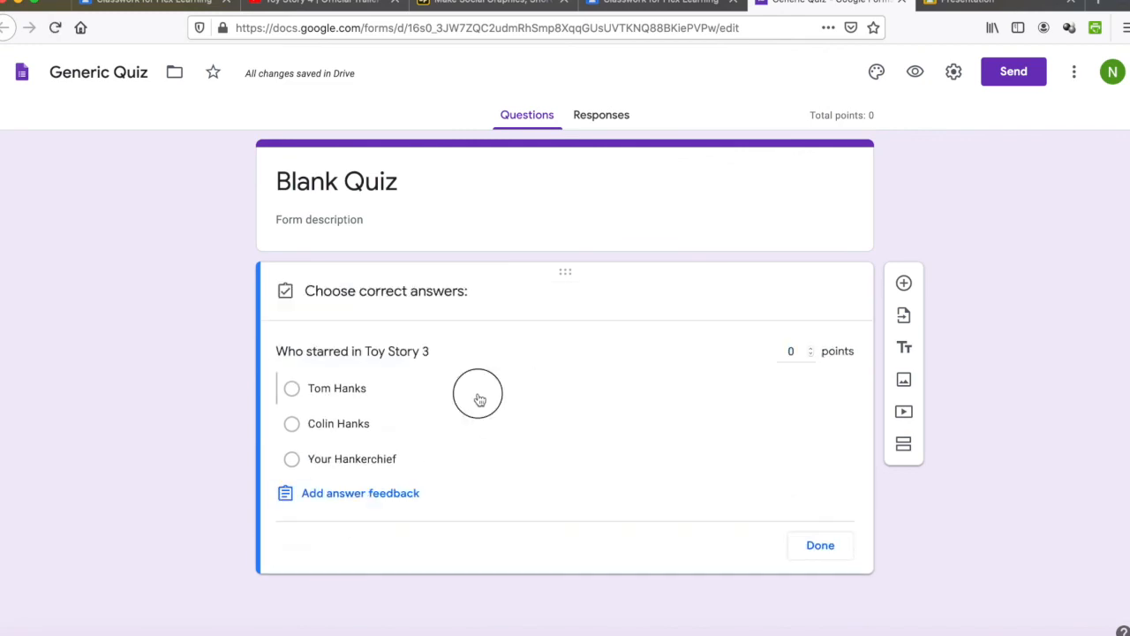
pyautogui.click(480, 396)
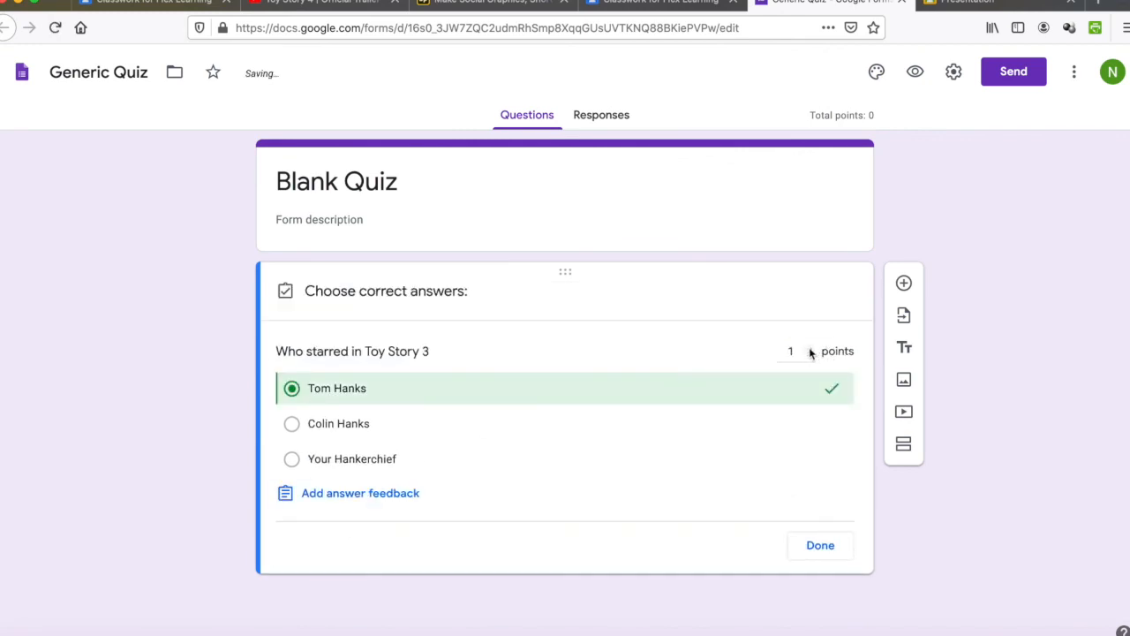
pyautogui.click(821, 546)
# Step: Make the Toy Story 3 question required and add a question mark to the end of its text
pyautogui.click(804, 533)
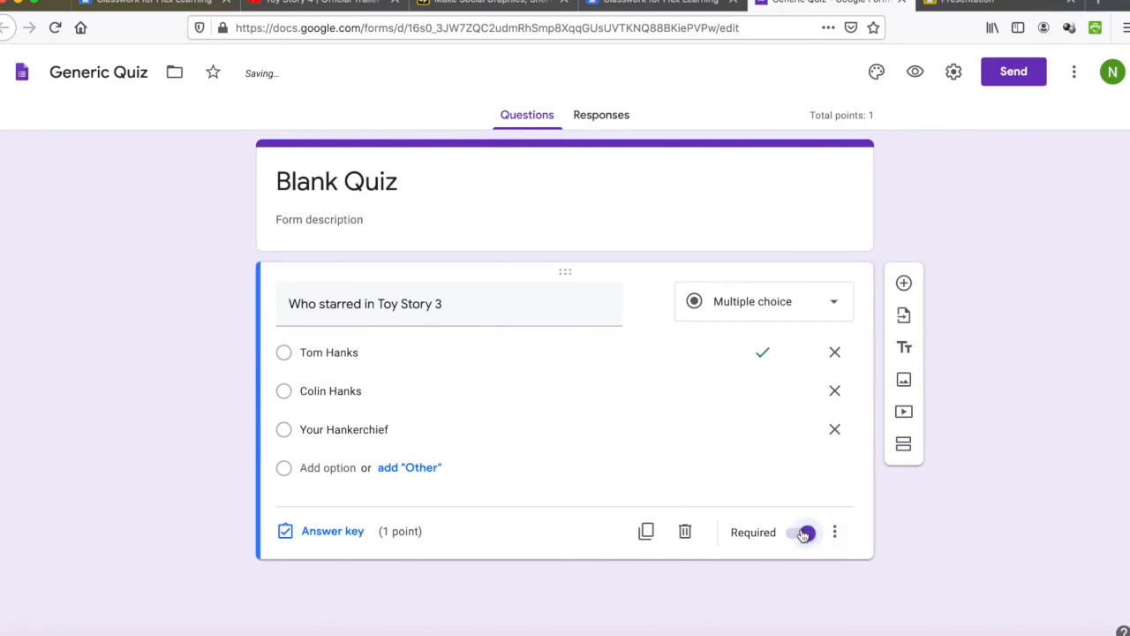
pyautogui.click(472, 297)
pyautogui.click(472, 298)
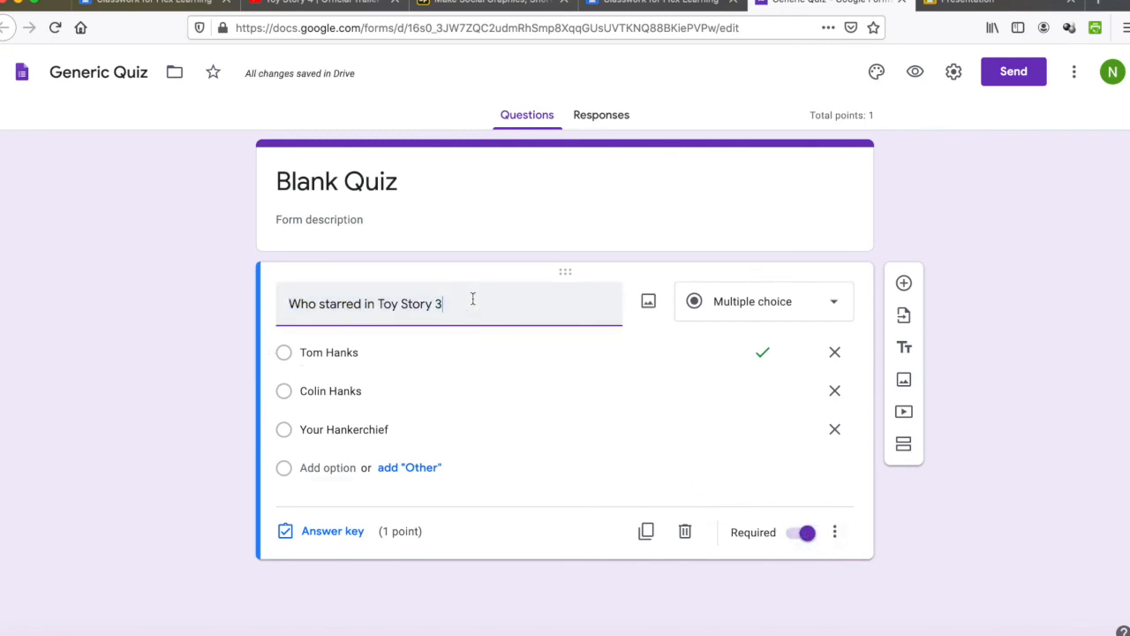
pyautogui.write('?')
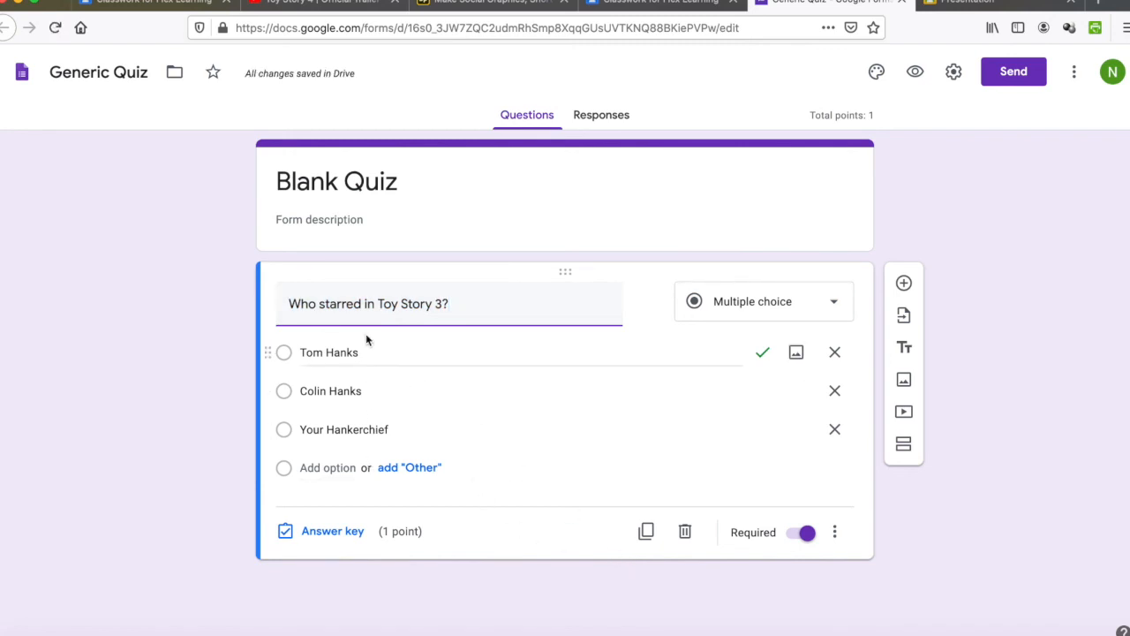
# Step: Duplicate the Toy Story 3 question and change the copy's text to "Who starred in Orange County?"
pyautogui.click(646, 531)
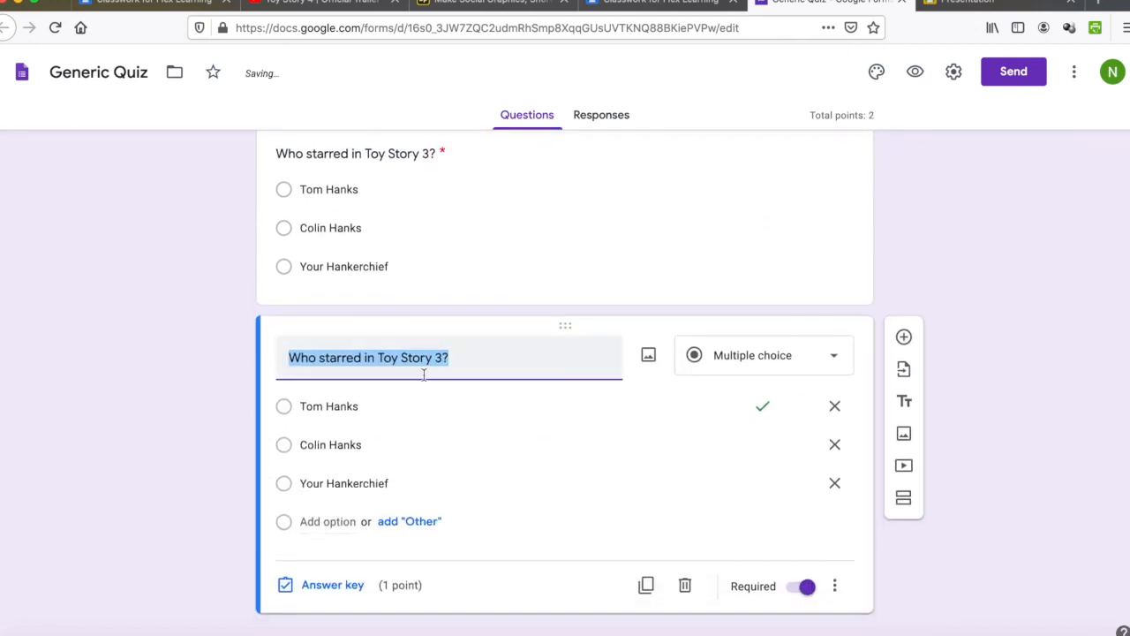
pyautogui.click(380, 358)
pyautogui.moveTo(380, 357); pyautogui.dragTo(454, 358)
pyautogui.write('ange')
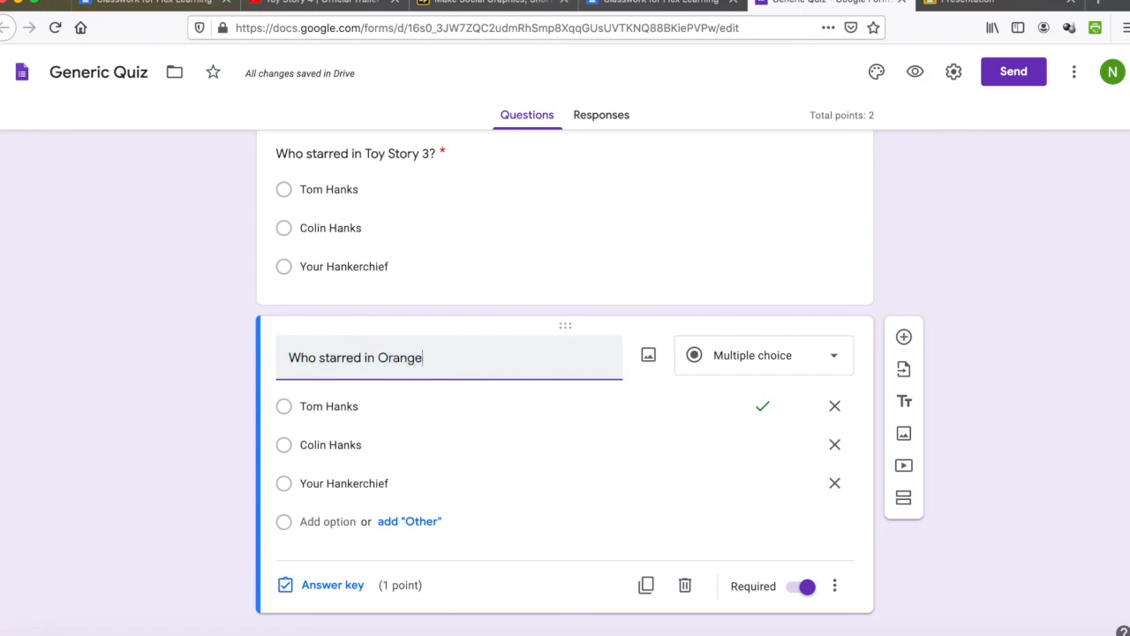
pyautogui.write(' County?')
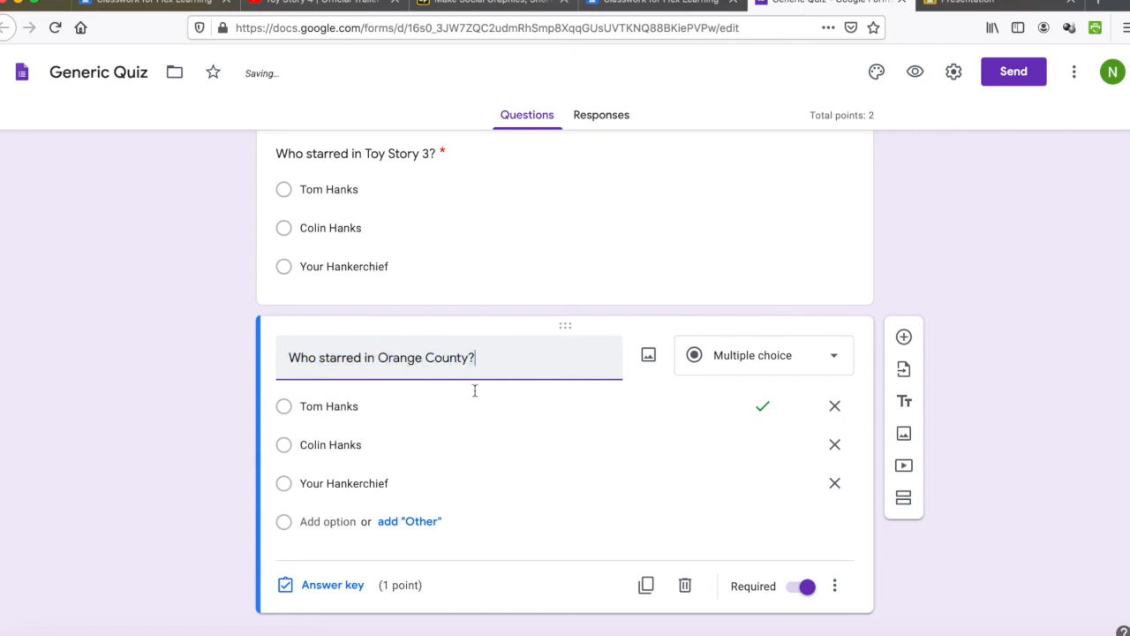
# Step: Change the correct answer of the Orange County question to Colin Hanks
pyautogui.click(325, 585)
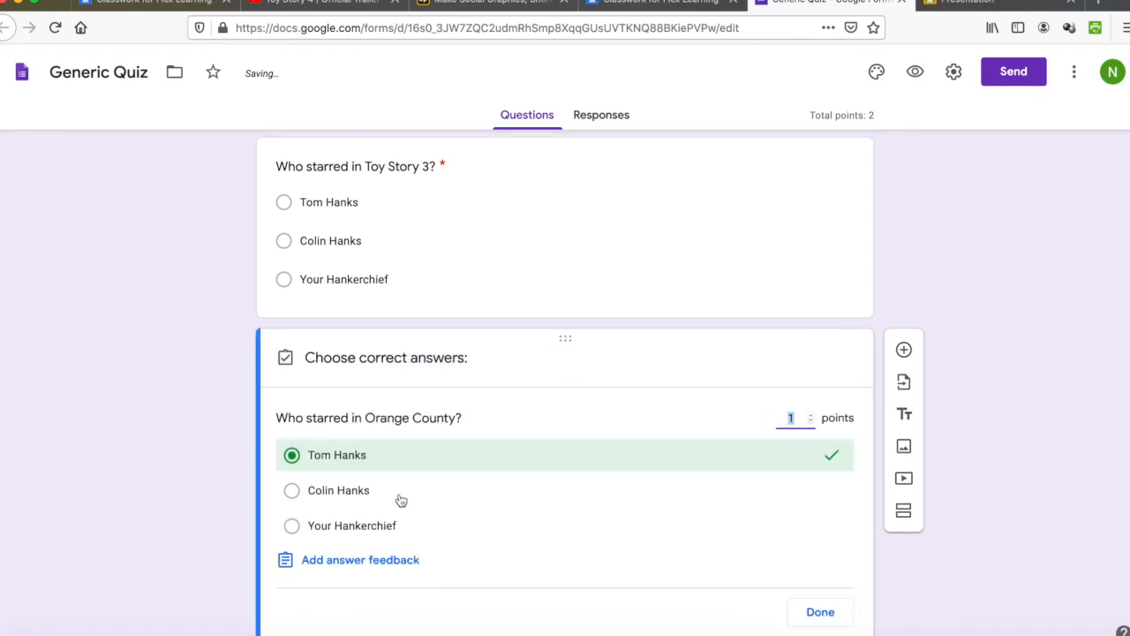
pyautogui.click(301, 498)
pyautogui.click(301, 466)
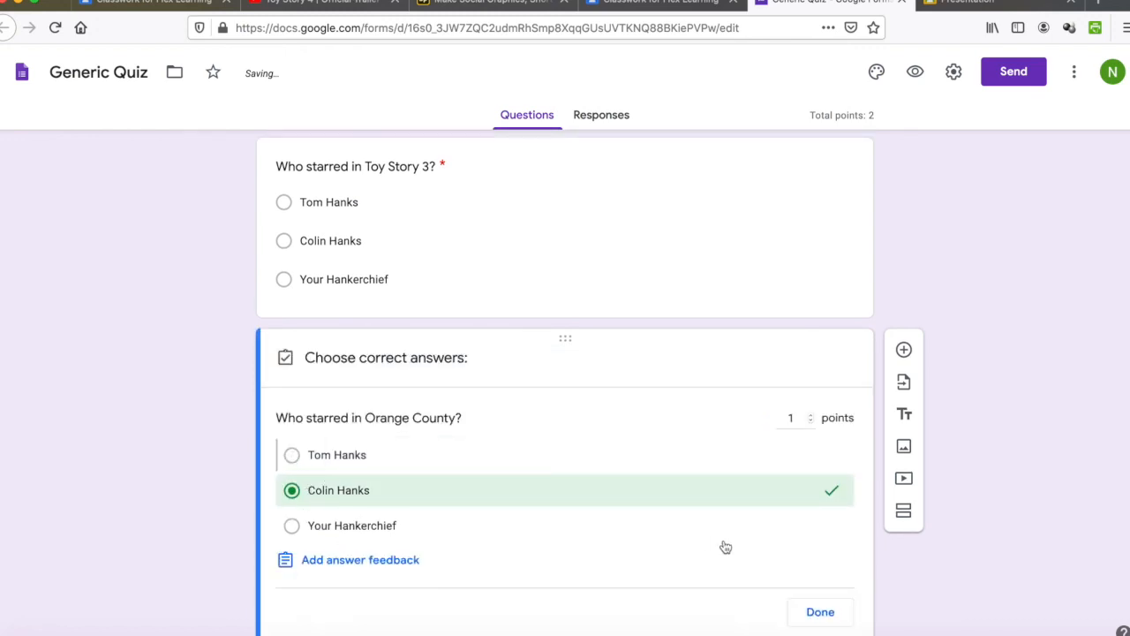
pyautogui.click(823, 619)
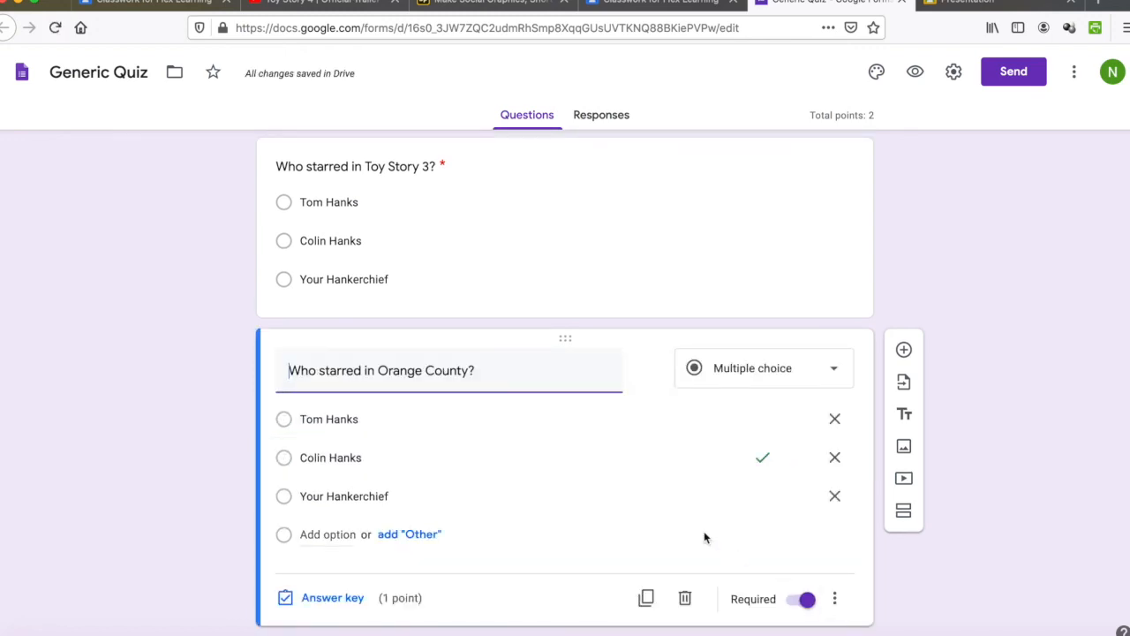
# Step: Review the form's quiz settings, limit respondents to 1 response, and save the settings
pyautogui.scroll(3, 704, 534)
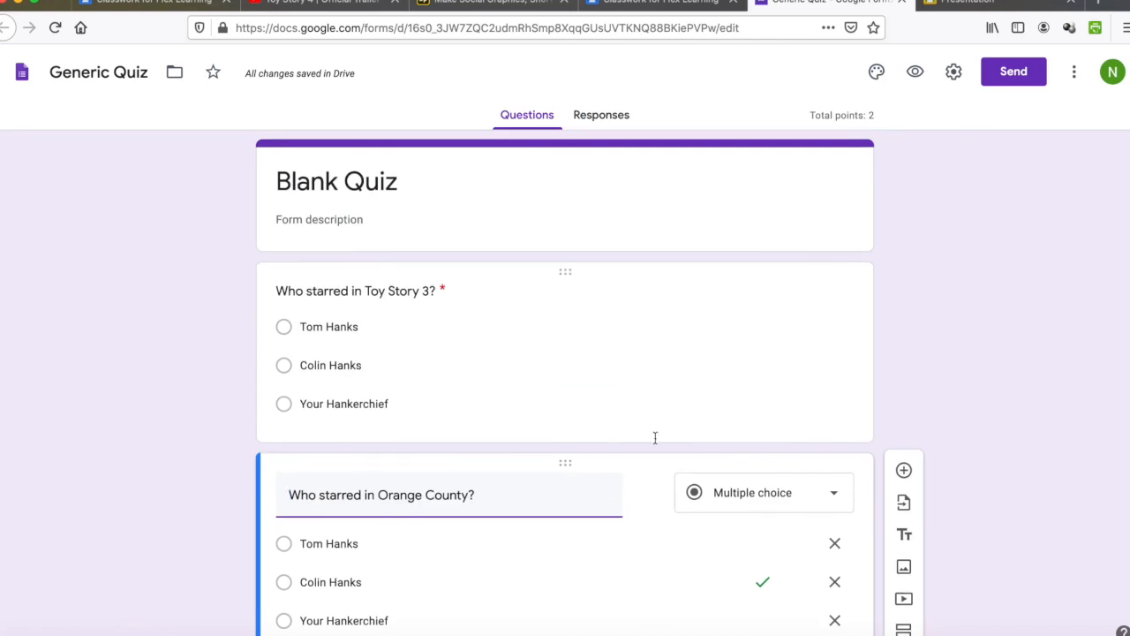
pyautogui.scroll(-3, 646, 457)
pyautogui.scroll(3, 646, 453)
pyautogui.click(953, 71)
pyautogui.click(734, 157)
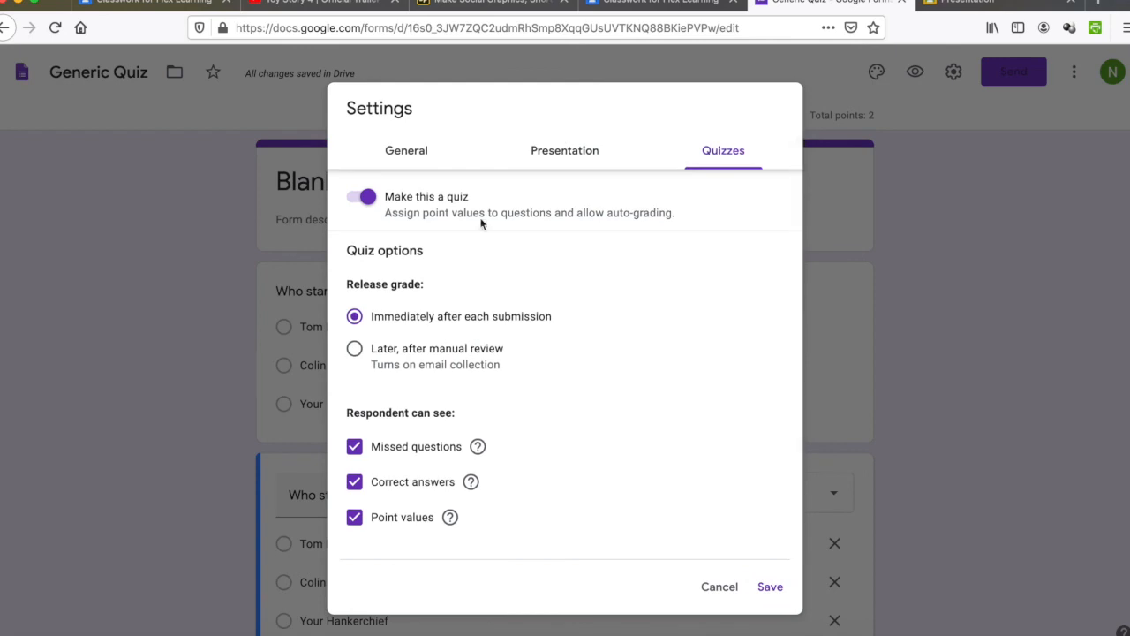
pyautogui.click(406, 146)
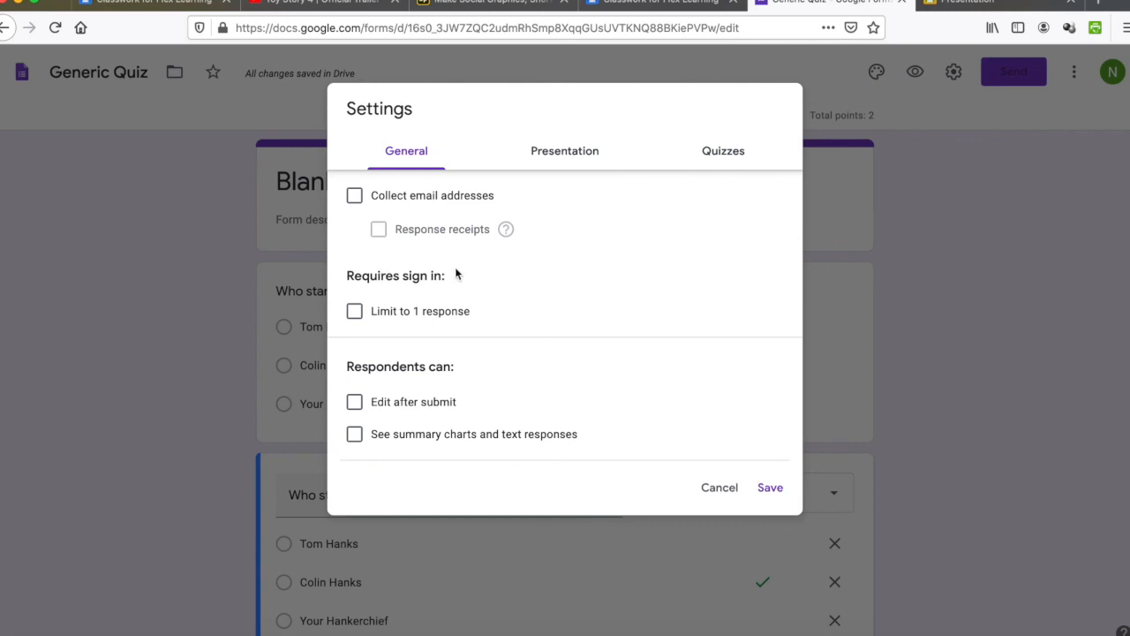
pyautogui.click(353, 314)
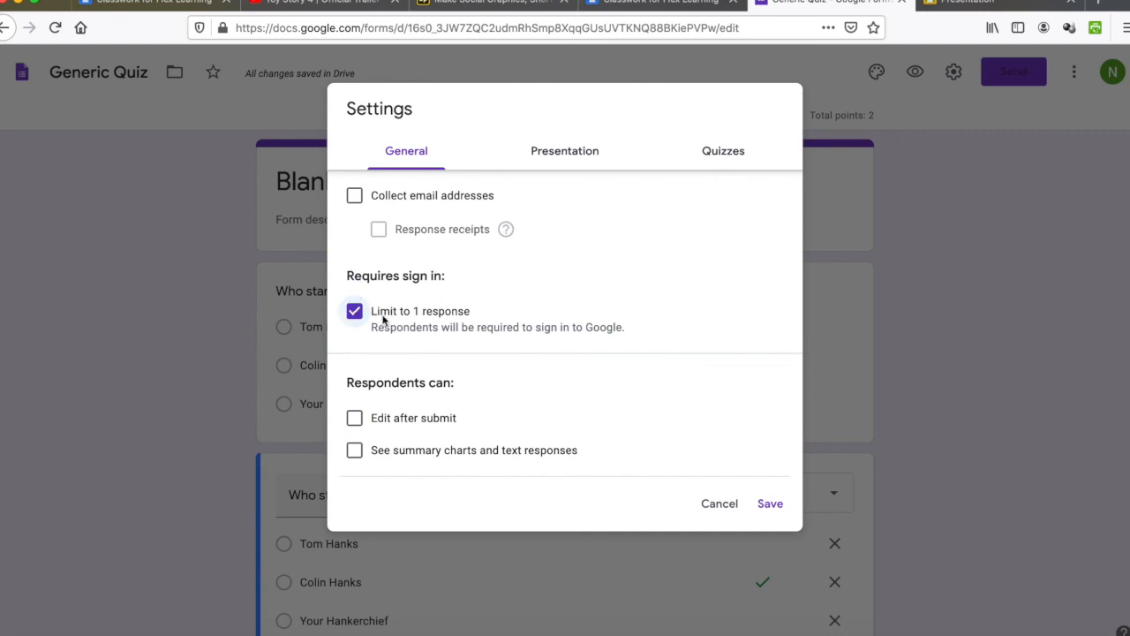
pyautogui.click(771, 506)
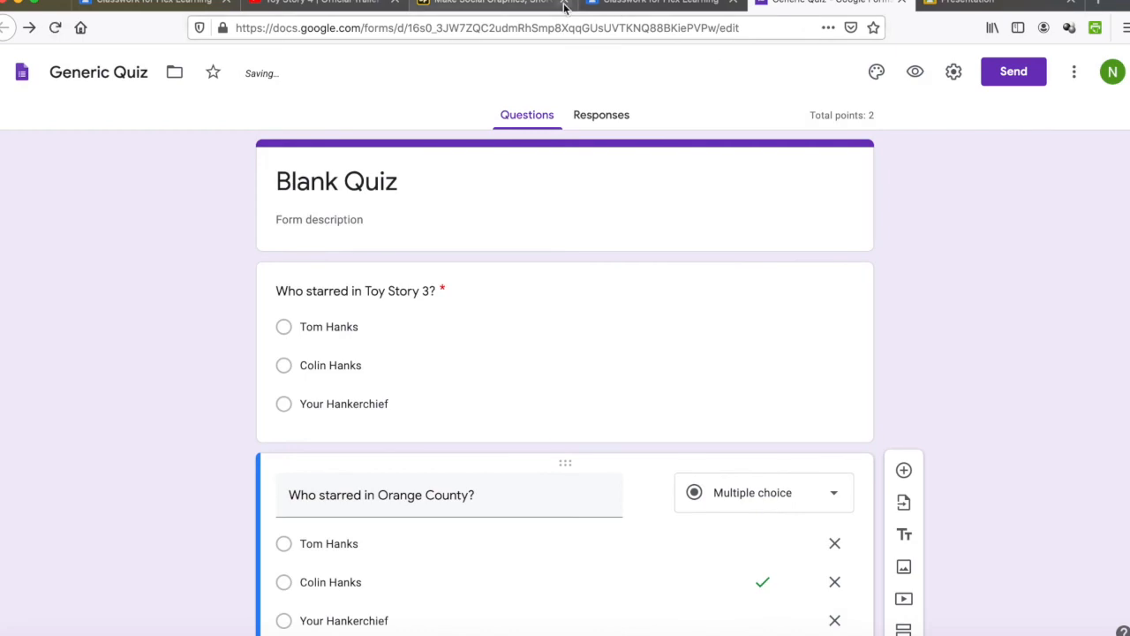
# Step: Return to the Flex Learning assignment in Google Classroom and title it "Please take the quiz"
pyautogui.click(607, 5)
pyautogui.click(238, 133)
pyautogui.write('Pleas')
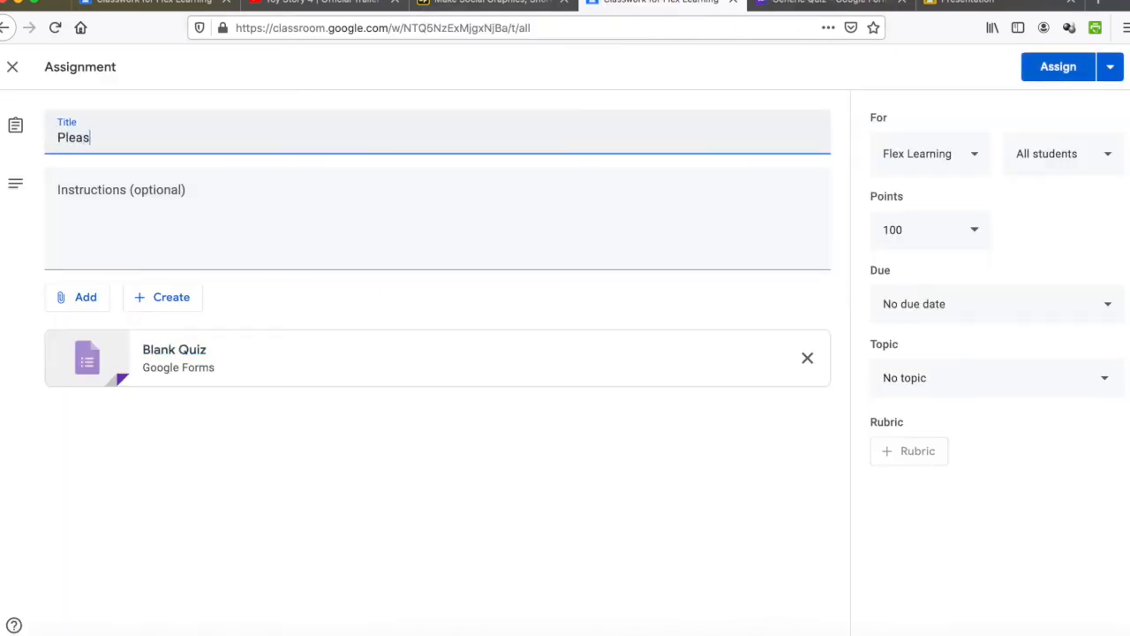
pyautogui.write('e take the quiz')
# Step: File the quiz assignment under the Presentation topic and set its due date to Saturday, March 28
pyautogui.click(926, 376)
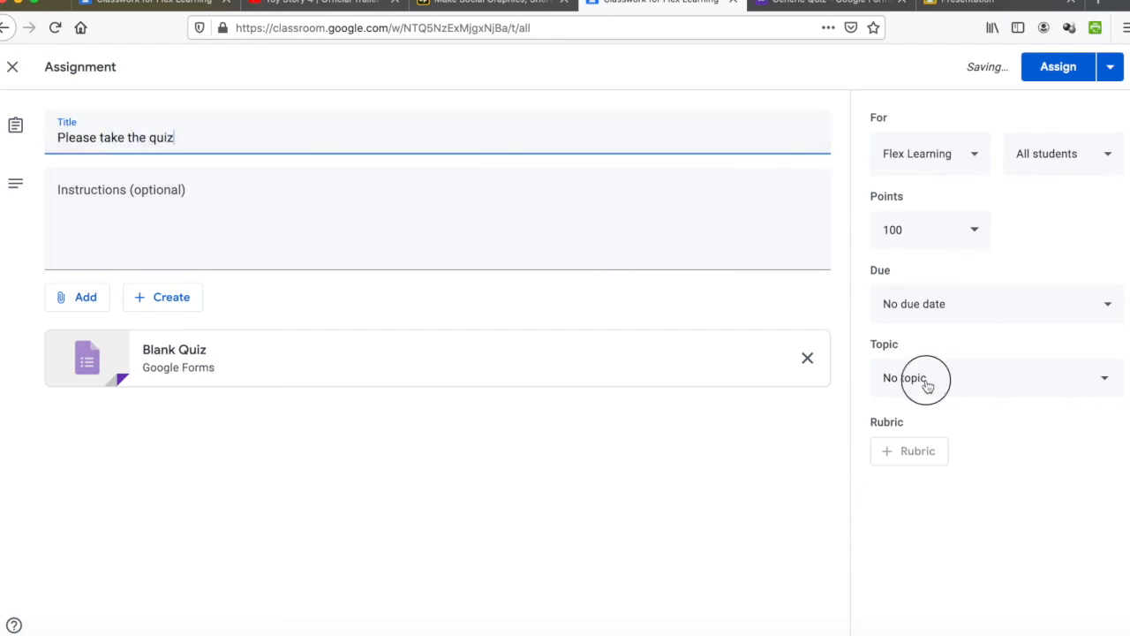
pyautogui.click(934, 545)
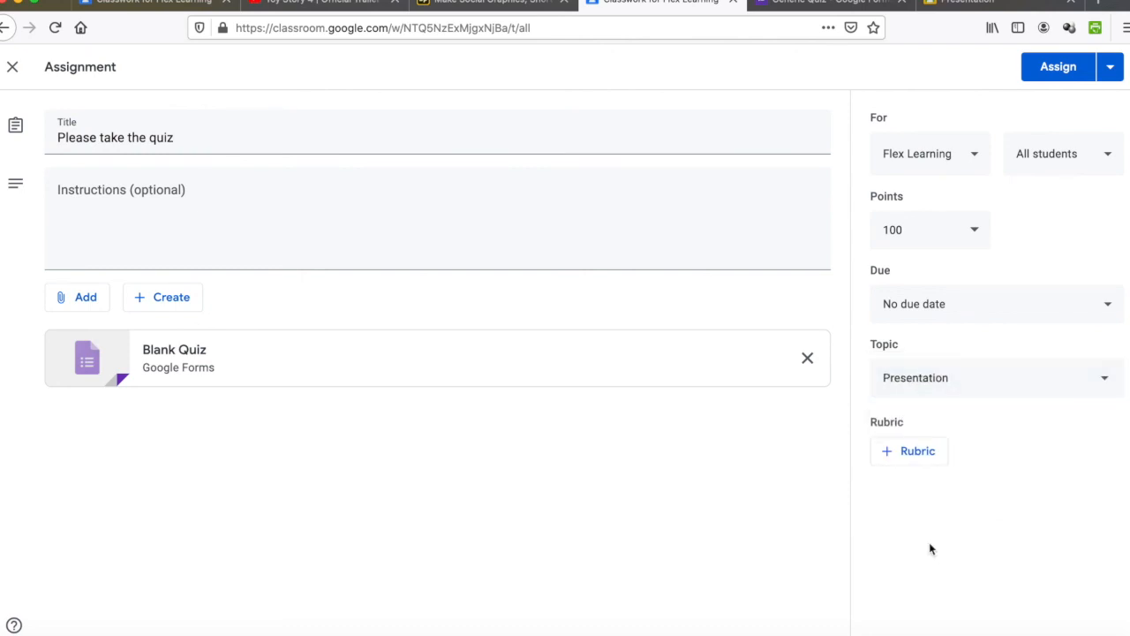
pyautogui.click(934, 303)
pyautogui.click(962, 385)
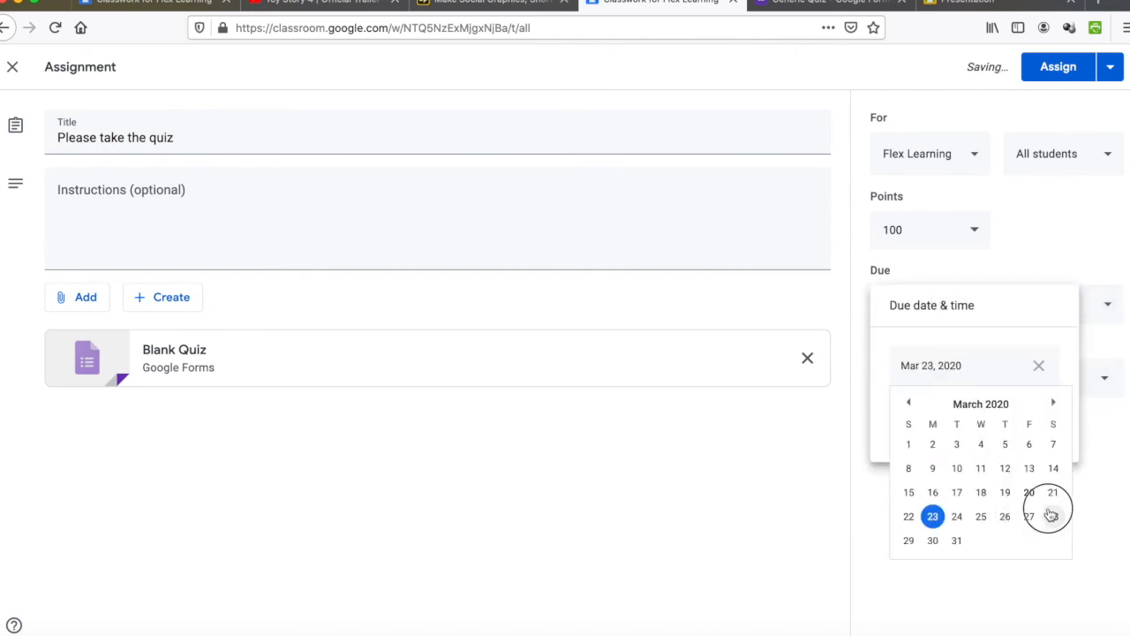
pyautogui.click(1052, 515)
pyautogui.click(1007, 266)
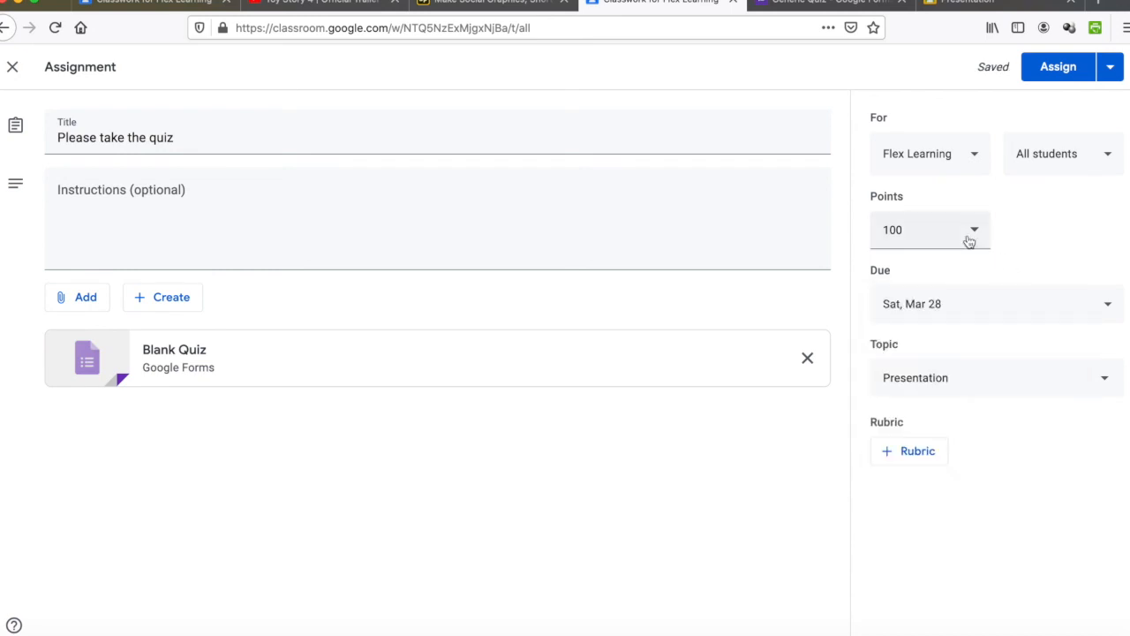
# Step: Set the quiz assignment's points to 46 and assign it to all Flex Learning students
pyautogui.click(968, 239)
pyautogui.moveTo(926, 230); pyautogui.dragTo(857, 236)
pyautogui.write('46')
pyautogui.click(1028, 217)
pyautogui.click(1044, 68)
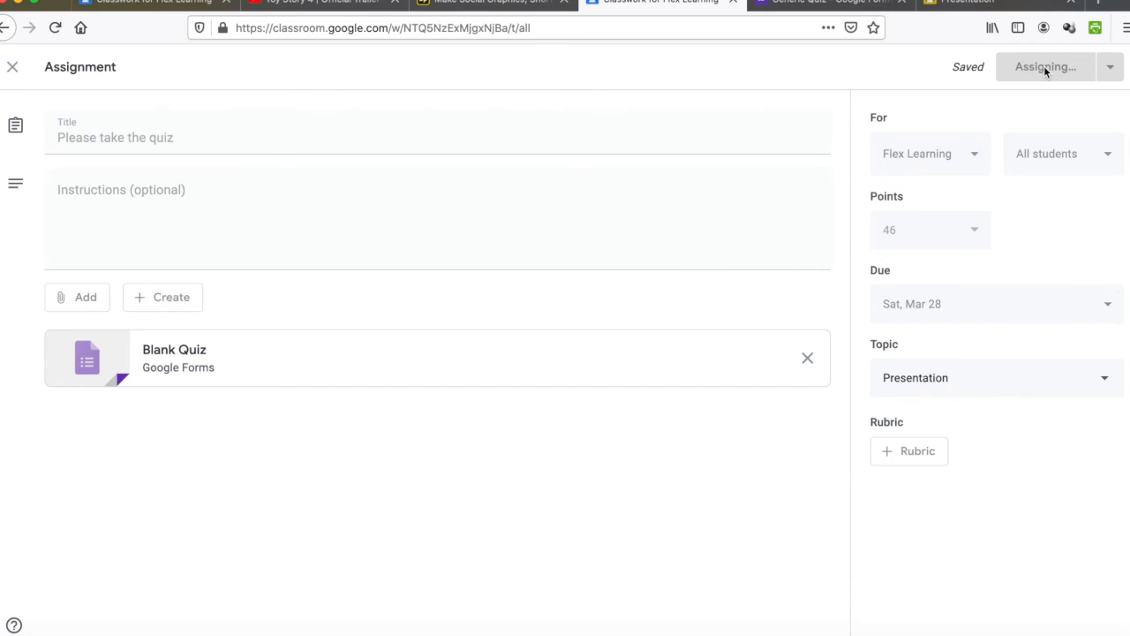
# Step: Check the posts under the Presentation topic, and delete the unposted Presentation draft from the full classwork list
pyautogui.click(146, 260)
pyautogui.scroll(-3, 412, 444)
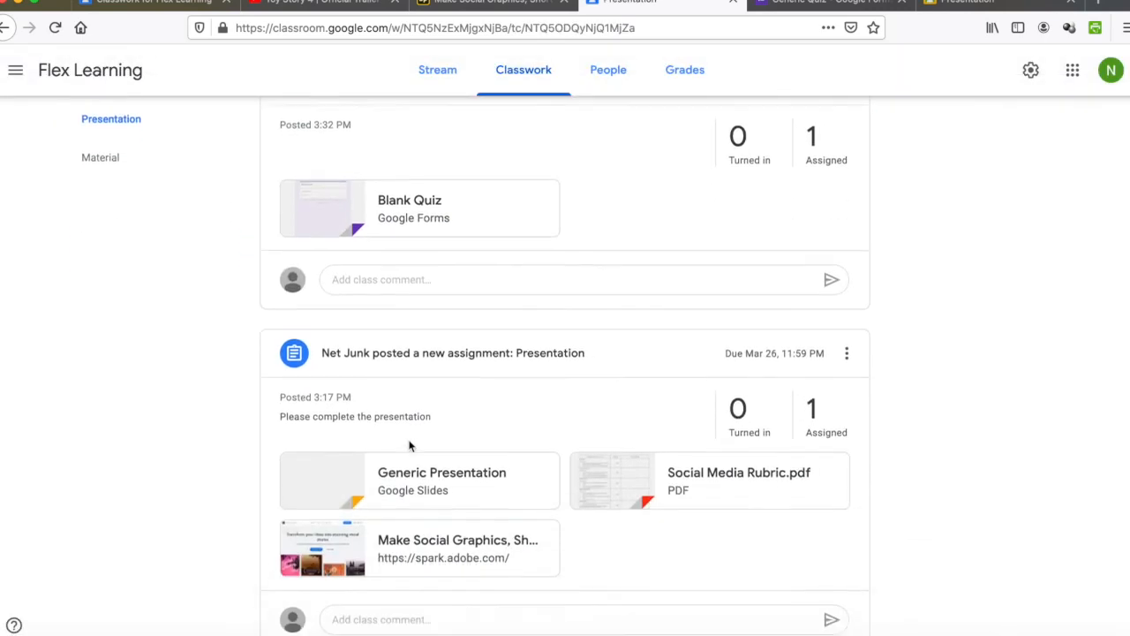
pyautogui.scroll(3, 409, 447)
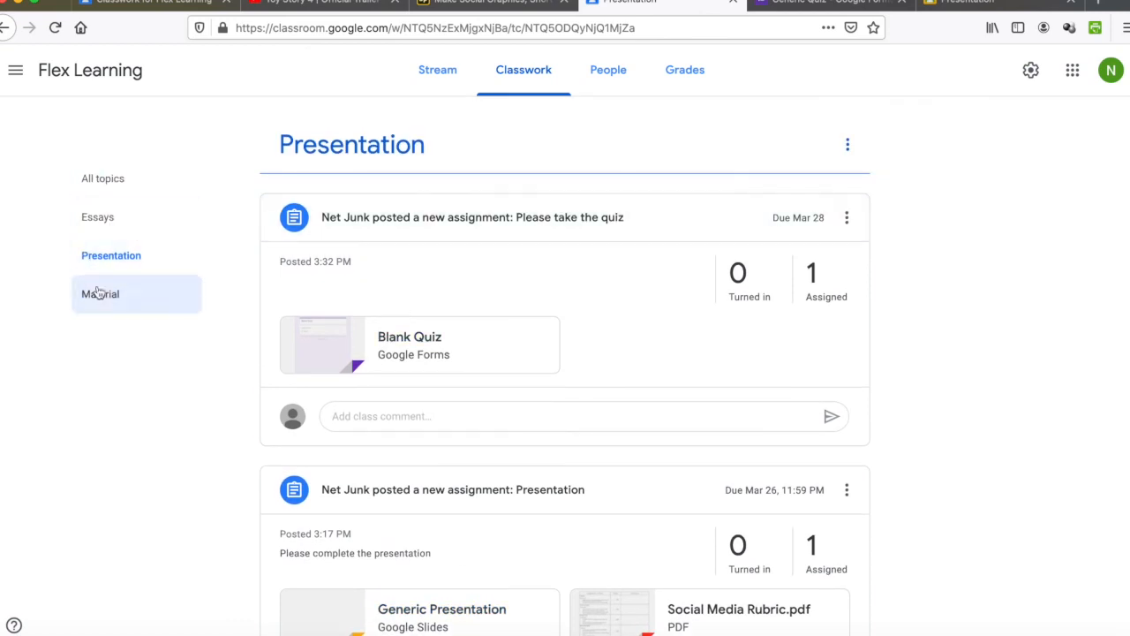
pyautogui.click(104, 180)
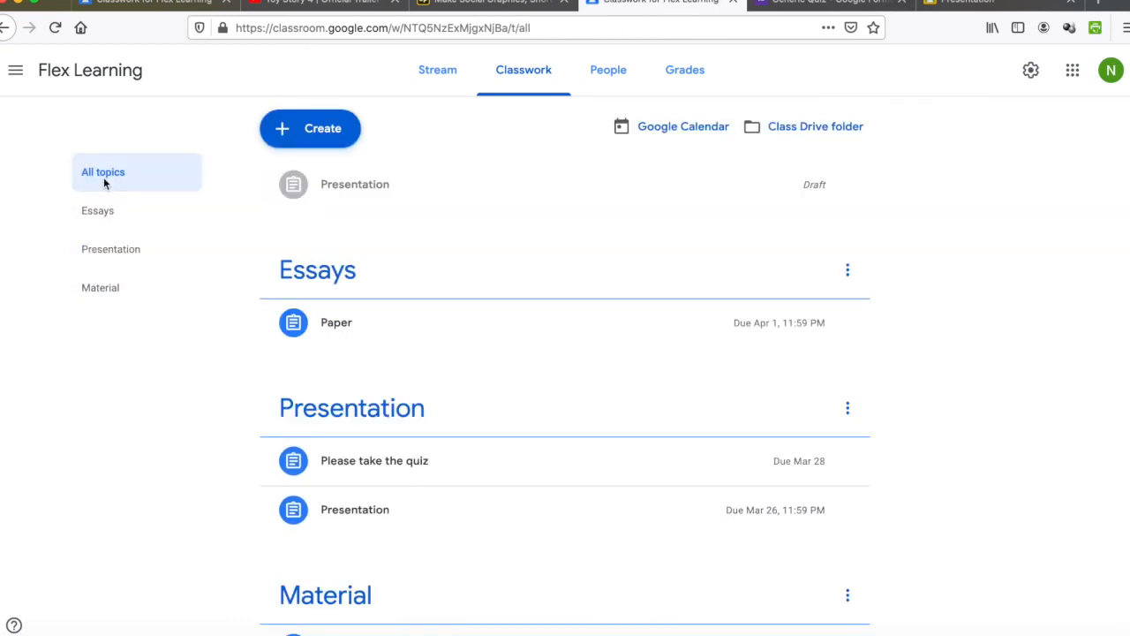
pyautogui.click(850, 184)
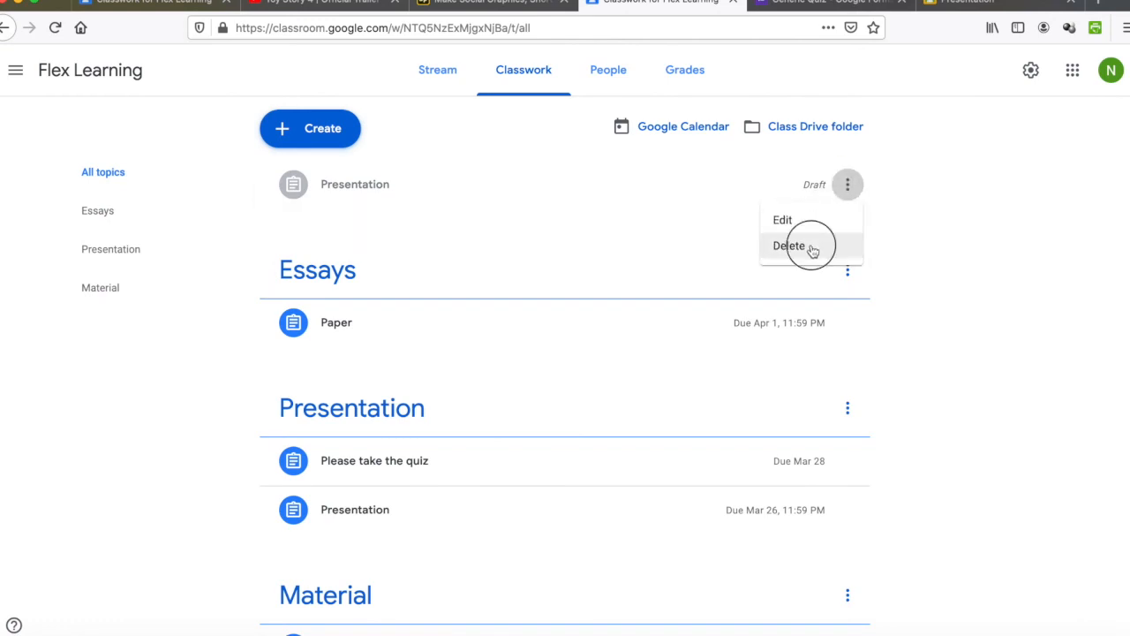
pyautogui.click(811, 248)
pyautogui.click(620, 375)
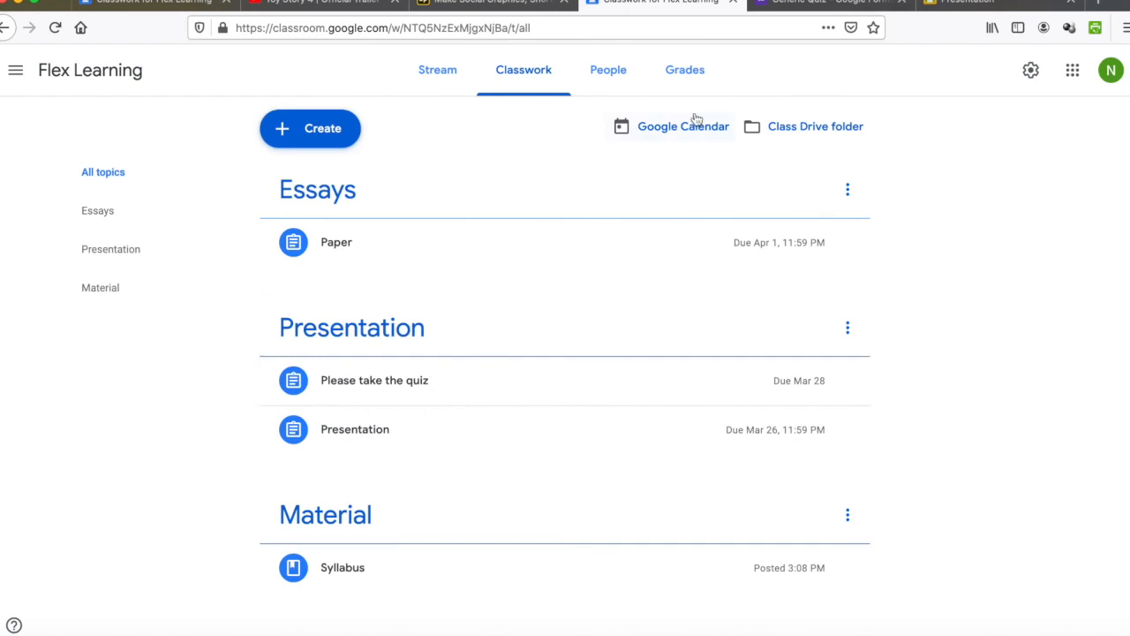
# Step: Open the Flex Learning gradebook, dismiss its introductory tips, and set the student's Paper grade to 93
pyautogui.click(685, 71)
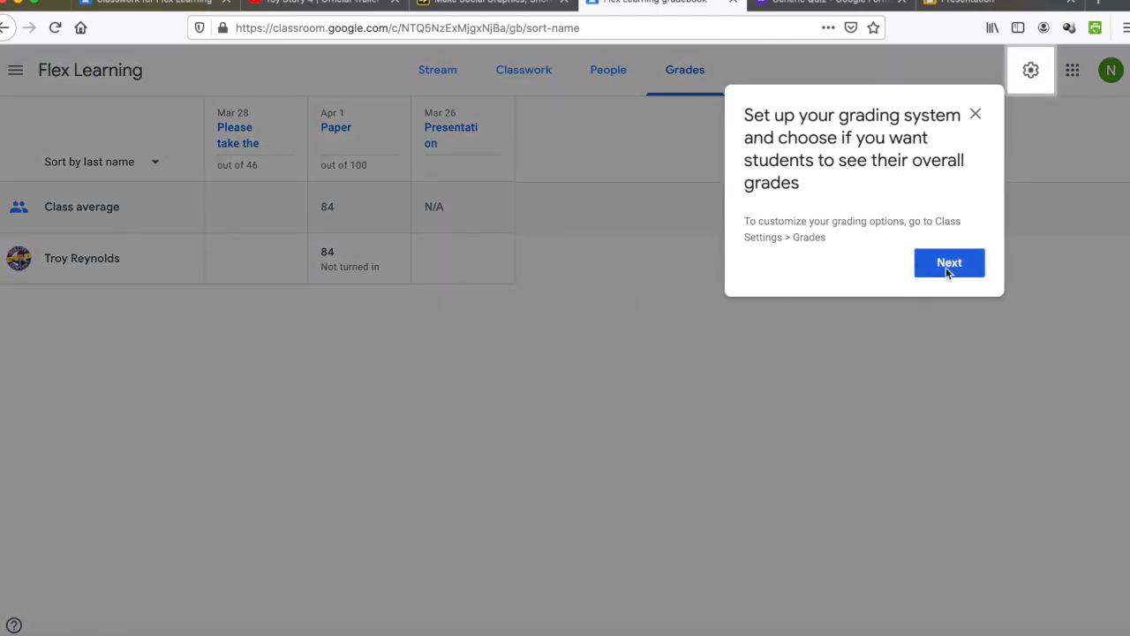
pyautogui.click(947, 263)
pyautogui.click(559, 217)
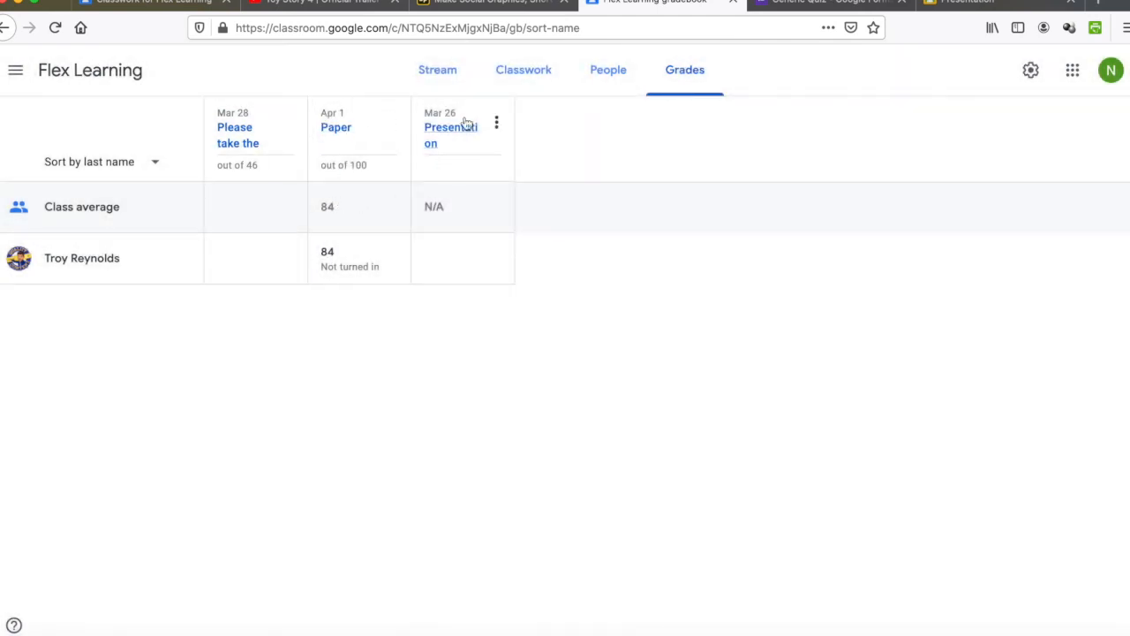
pyautogui.click(328, 251)
pyautogui.write('93')
# Step: Return the student's updated Paper grade with the private comment "Continue Working Hard."
pyautogui.click(393, 258)
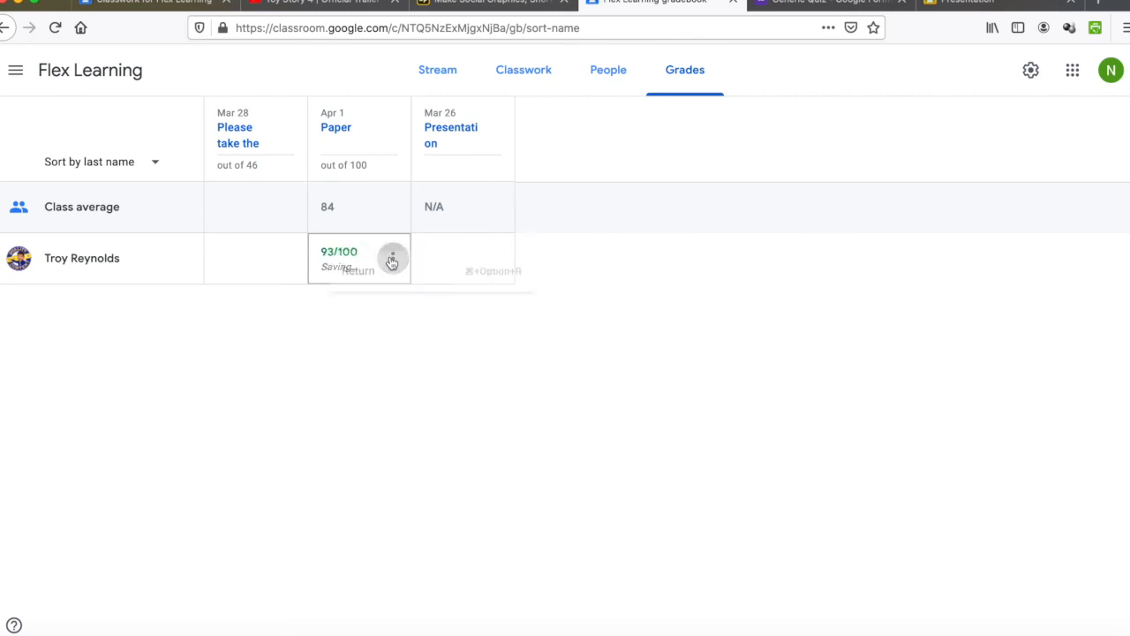
pyautogui.click(298, 294)
pyautogui.click(472, 385)
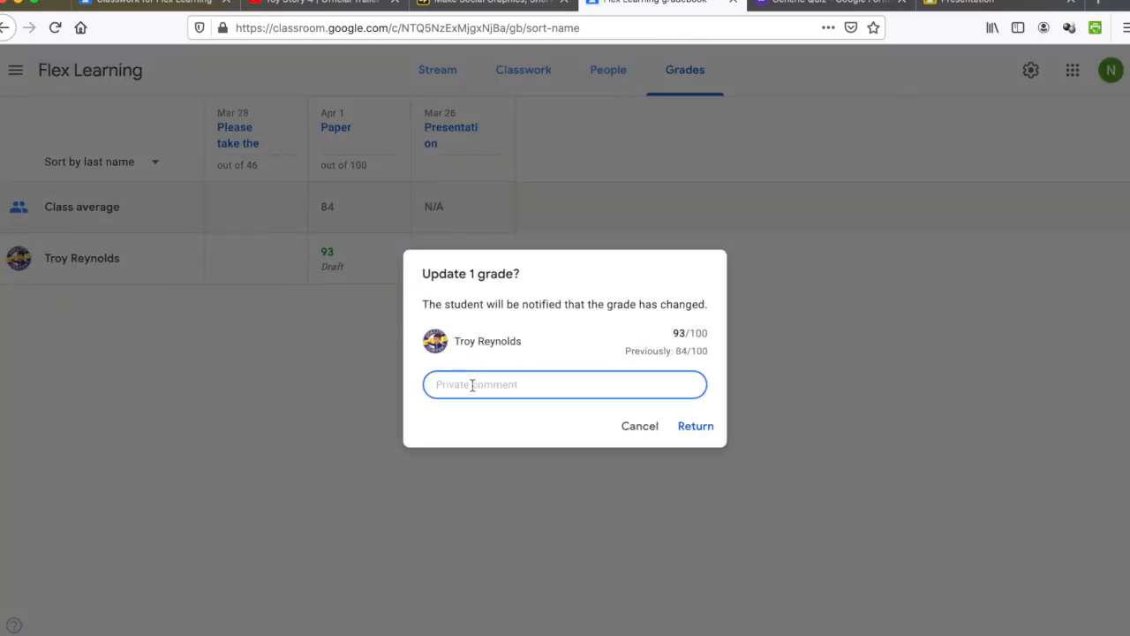
pyautogui.write('Continue Working Hard.')
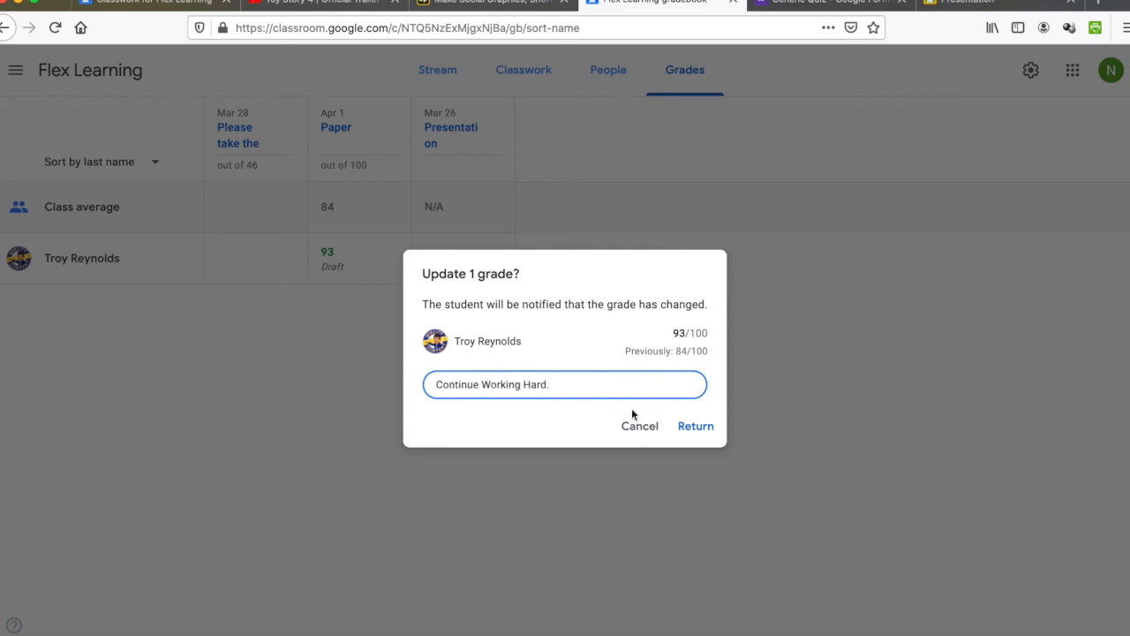
pyautogui.click(696, 426)
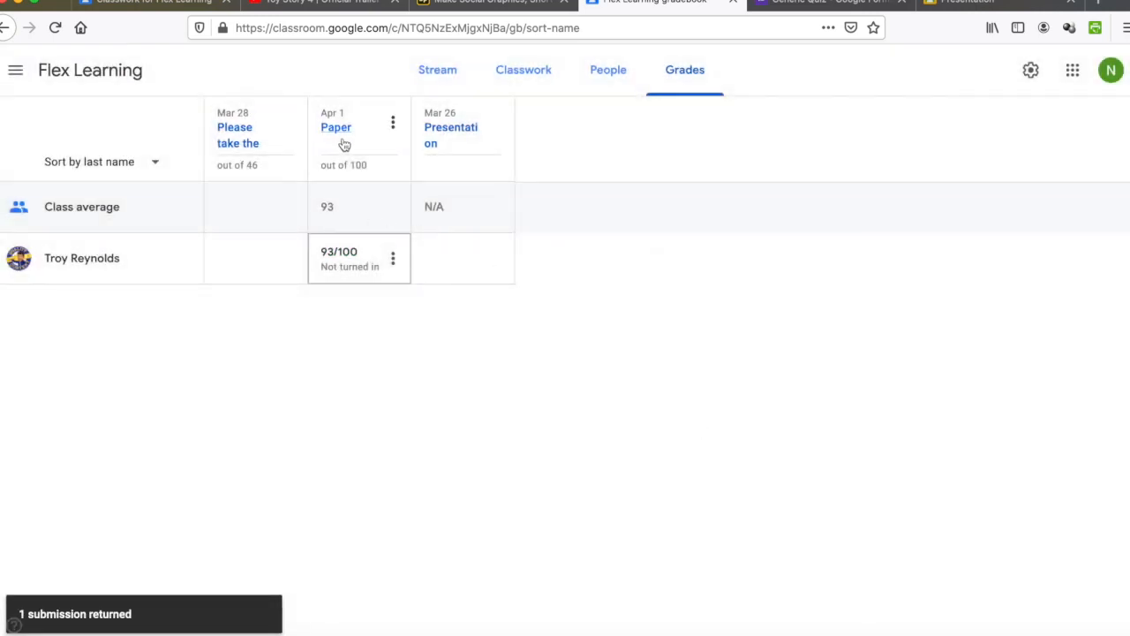
# Step: Review the student work for the Paper assignment, and look over the assignment posts in the Flex Learning stream
pyautogui.click(339, 129)
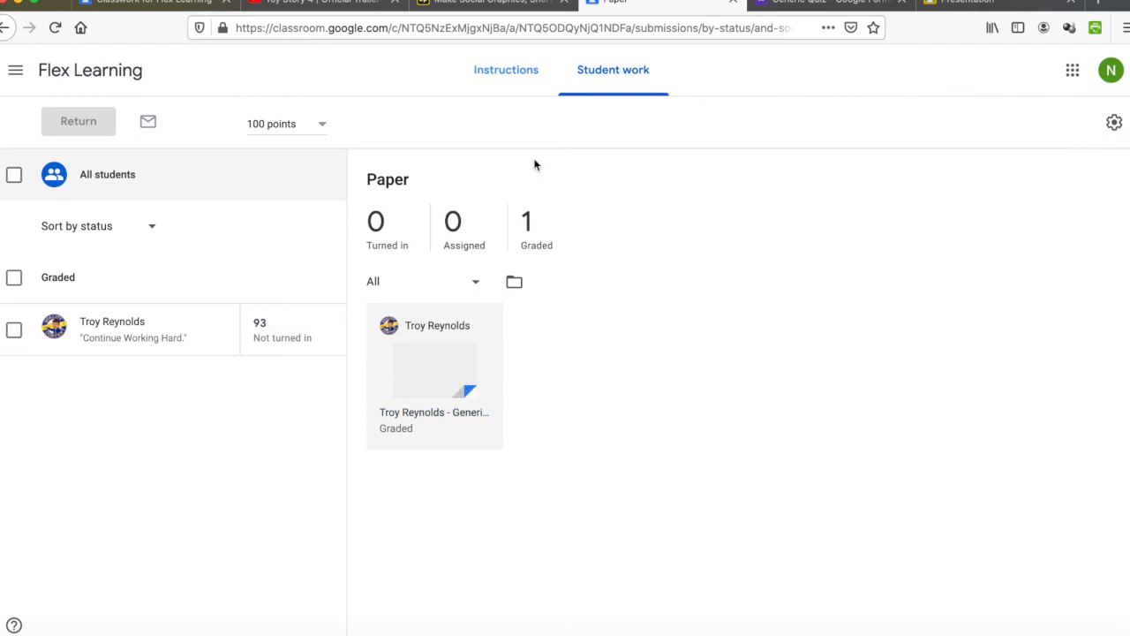
pyautogui.click(128, 75)
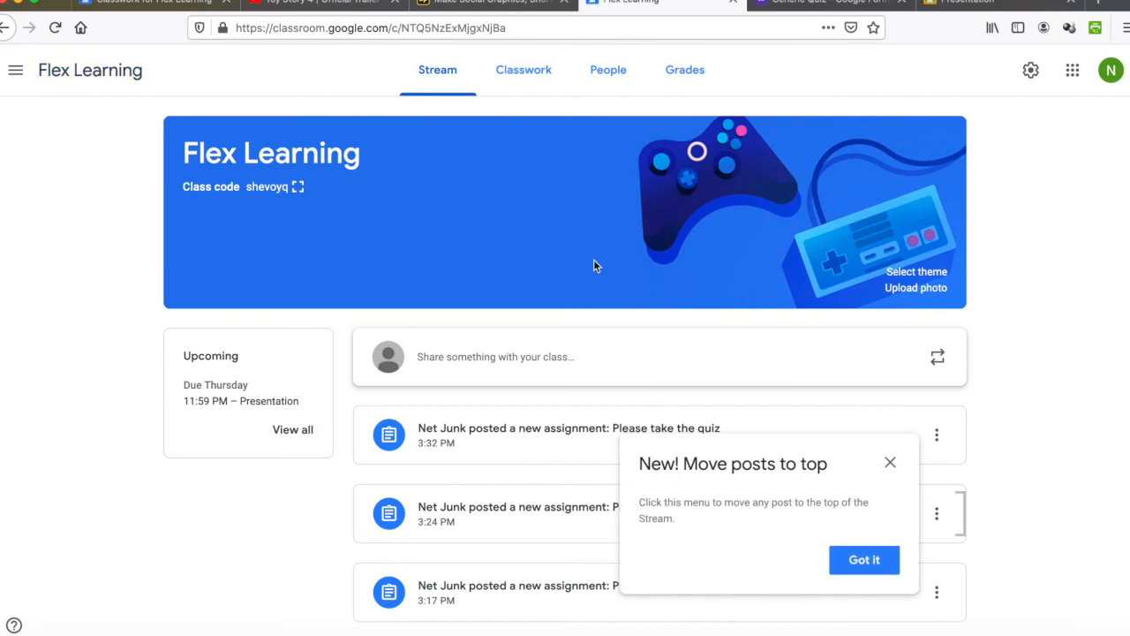
pyautogui.click(891, 462)
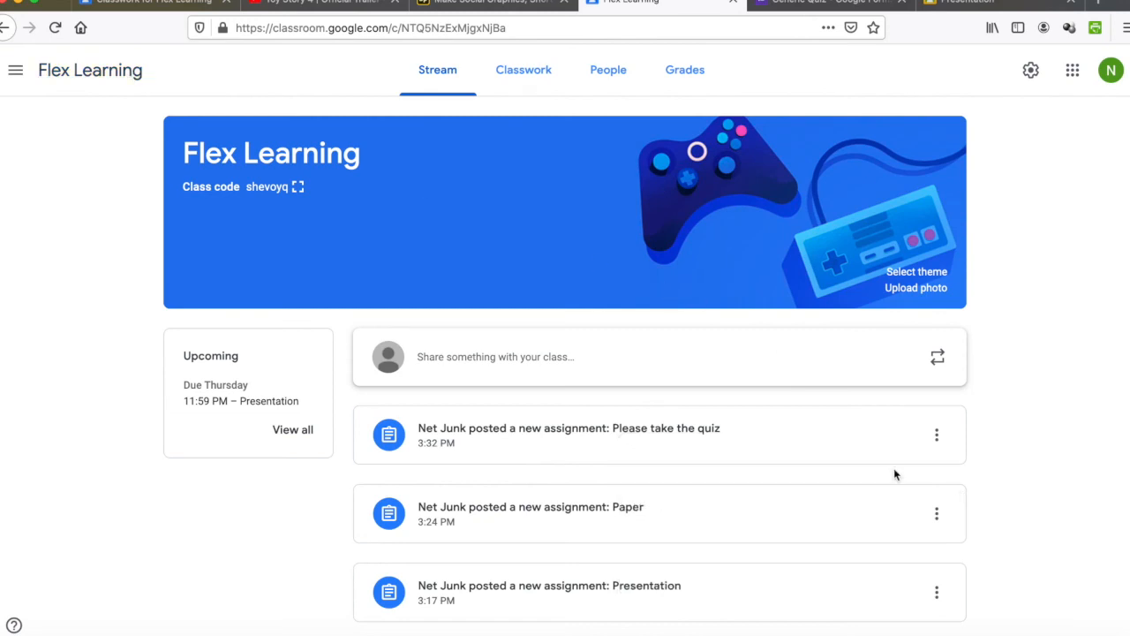
pyautogui.scroll(-2, 805, 325)
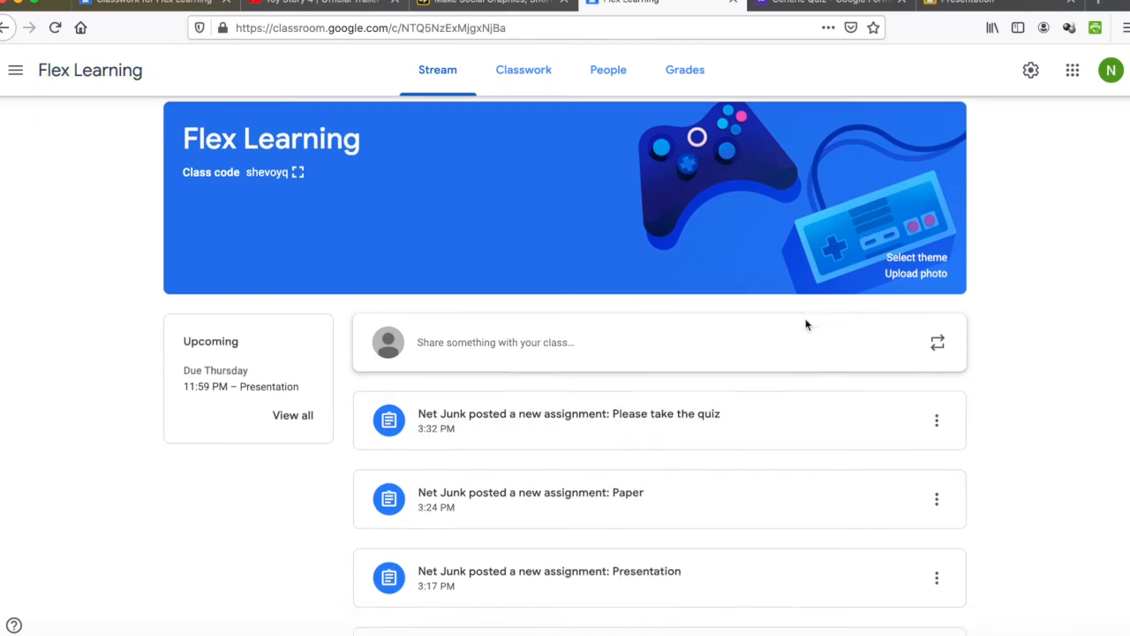
pyautogui.scroll(2, 805, 325)
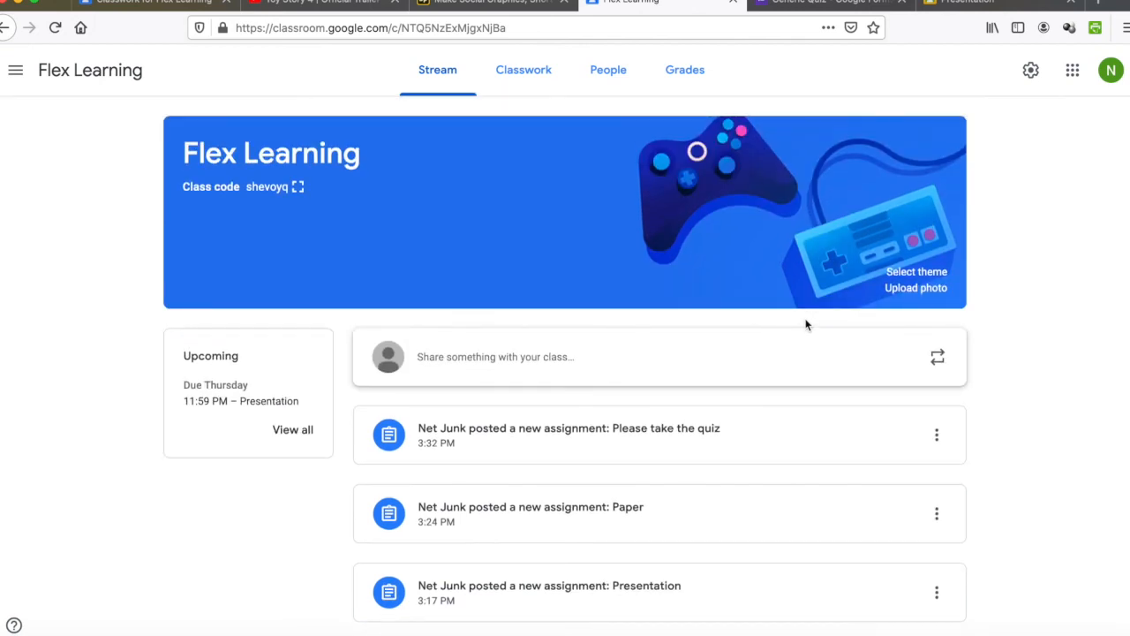